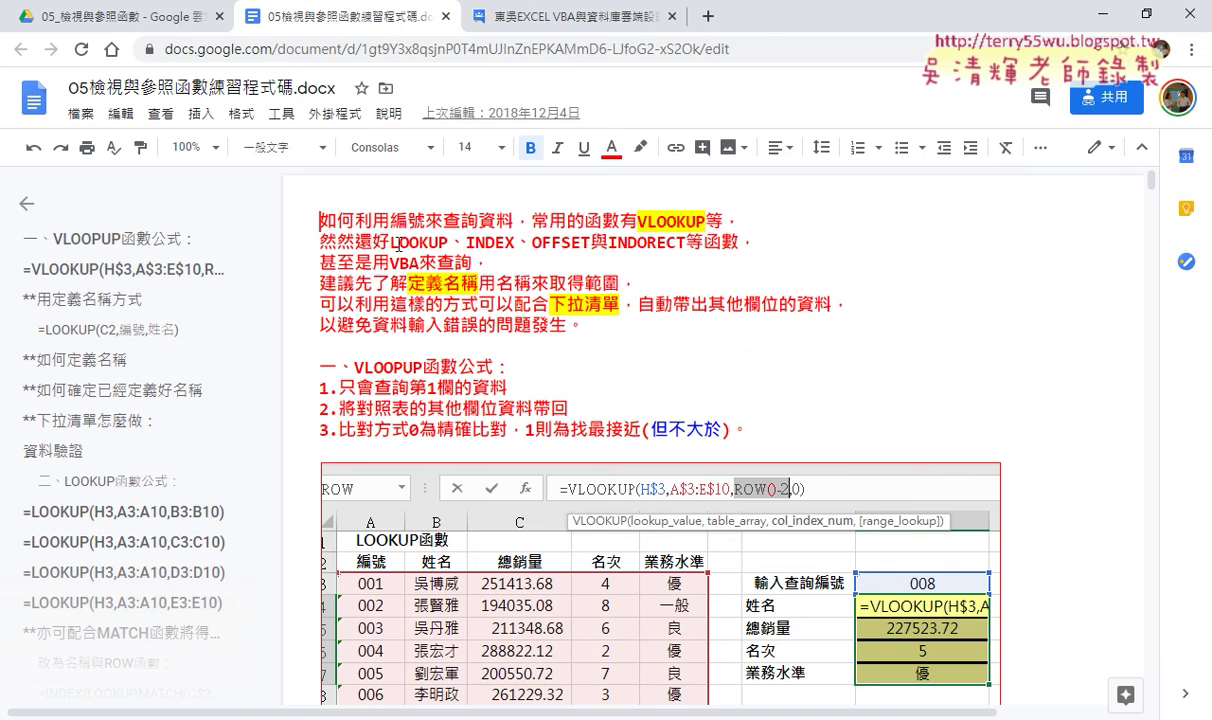
Highlight the LOOKUP、INDEX、OFFSET與INDORECT function list and the VLOOPUP函數 heading
left_click_drag(377, 243, 522, 244)
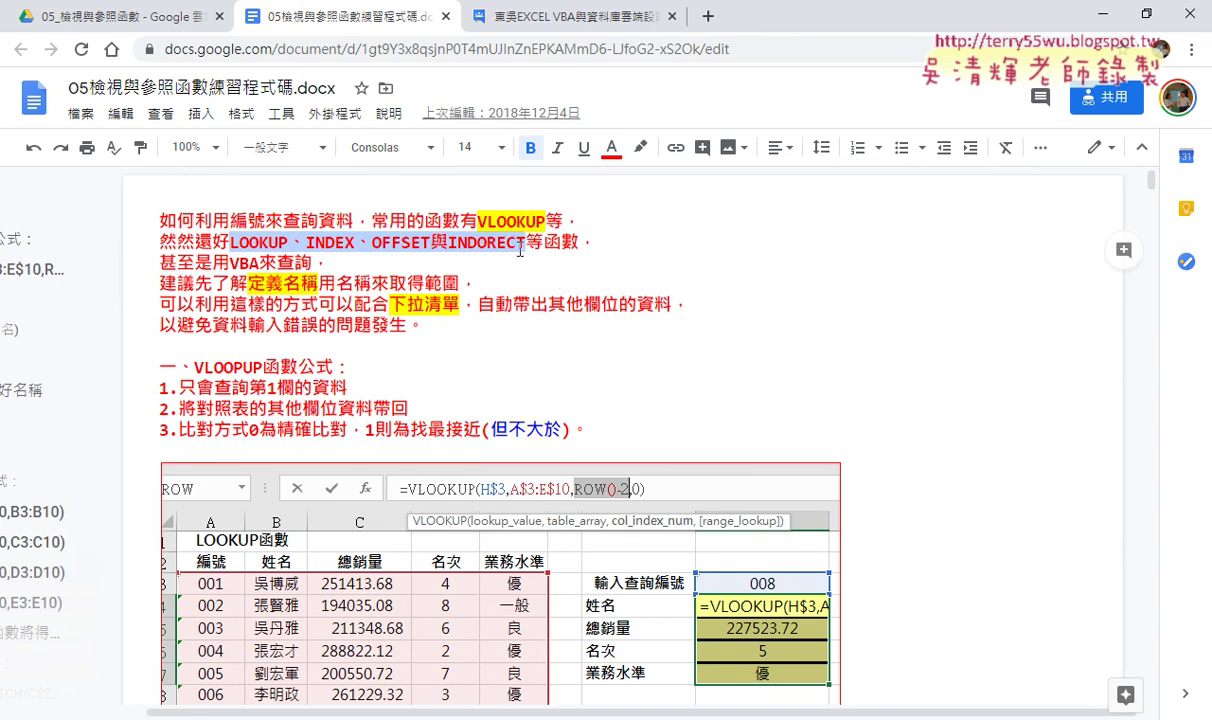
scroll(930, 415, "down", 2)
scroll(914, 390, "down", 2)
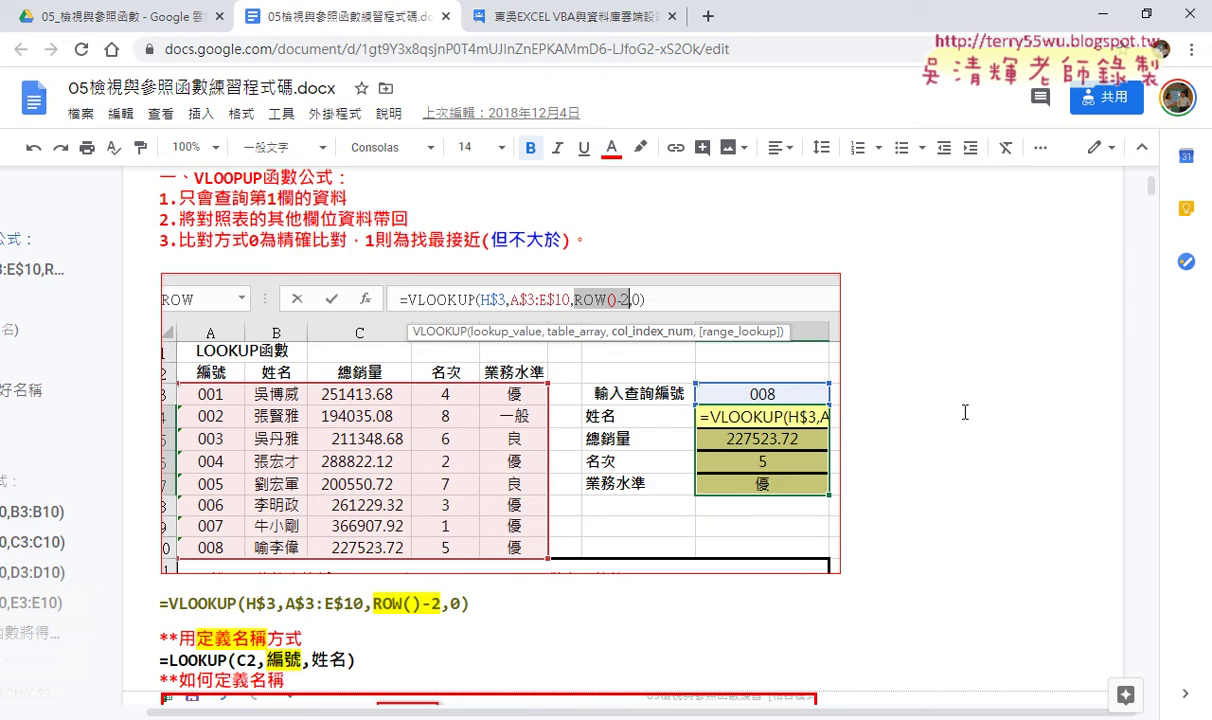
scroll(948, 406, "up", 2)
left_click_drag(194, 272, 297, 272)
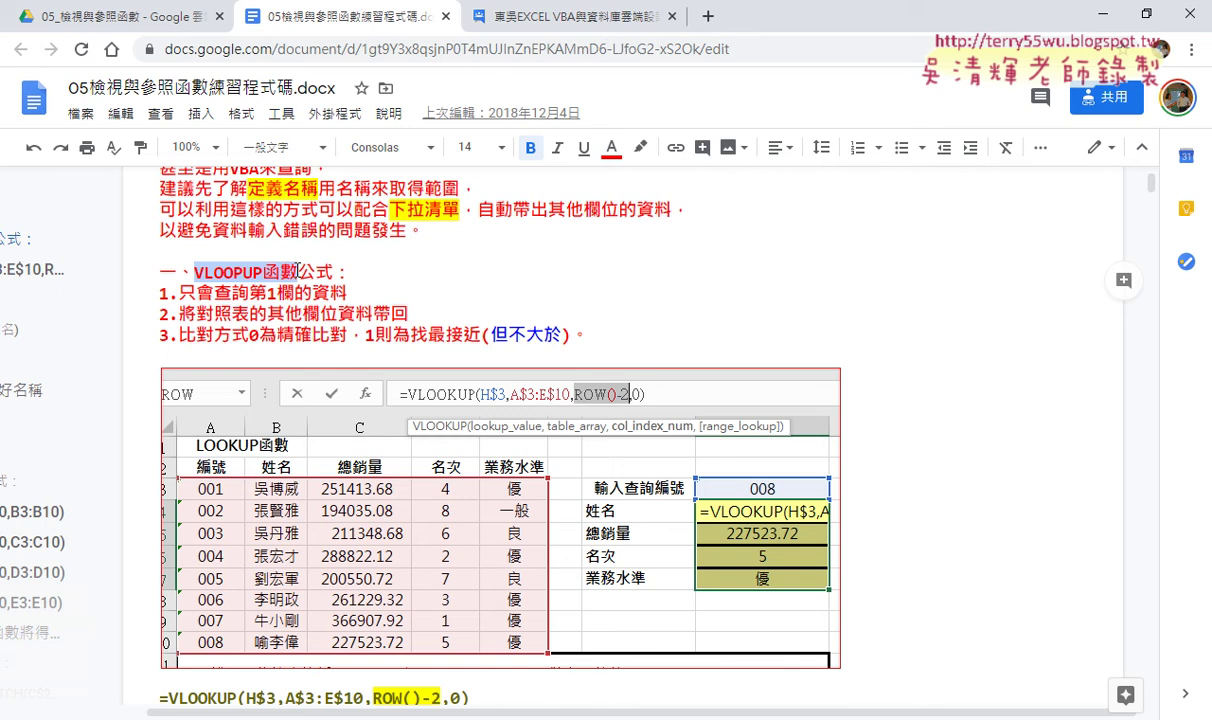
scroll(297, 270, "up", 1)
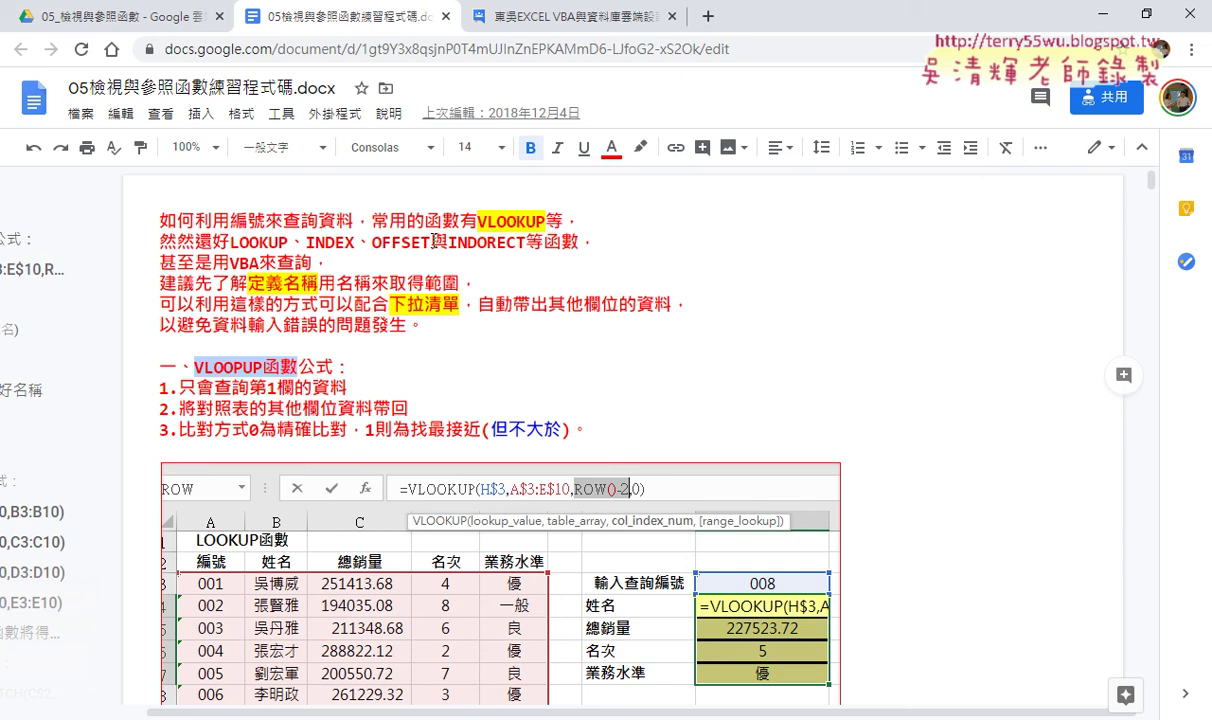
left_click_drag(230, 242, 527, 243)
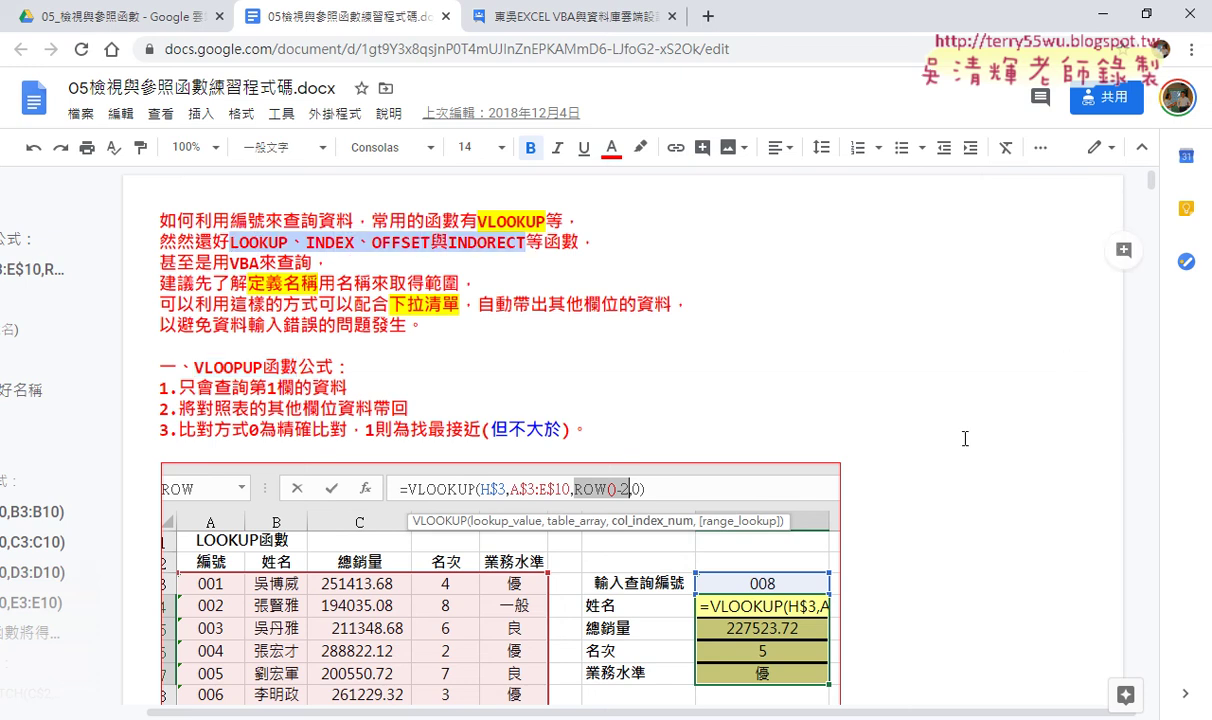
Scroll down to the INDEX section and select its formula line
scroll(959, 443, "down", 4)
scroll(959, 443, "down", 3)
scroll(959, 443, "down", 2)
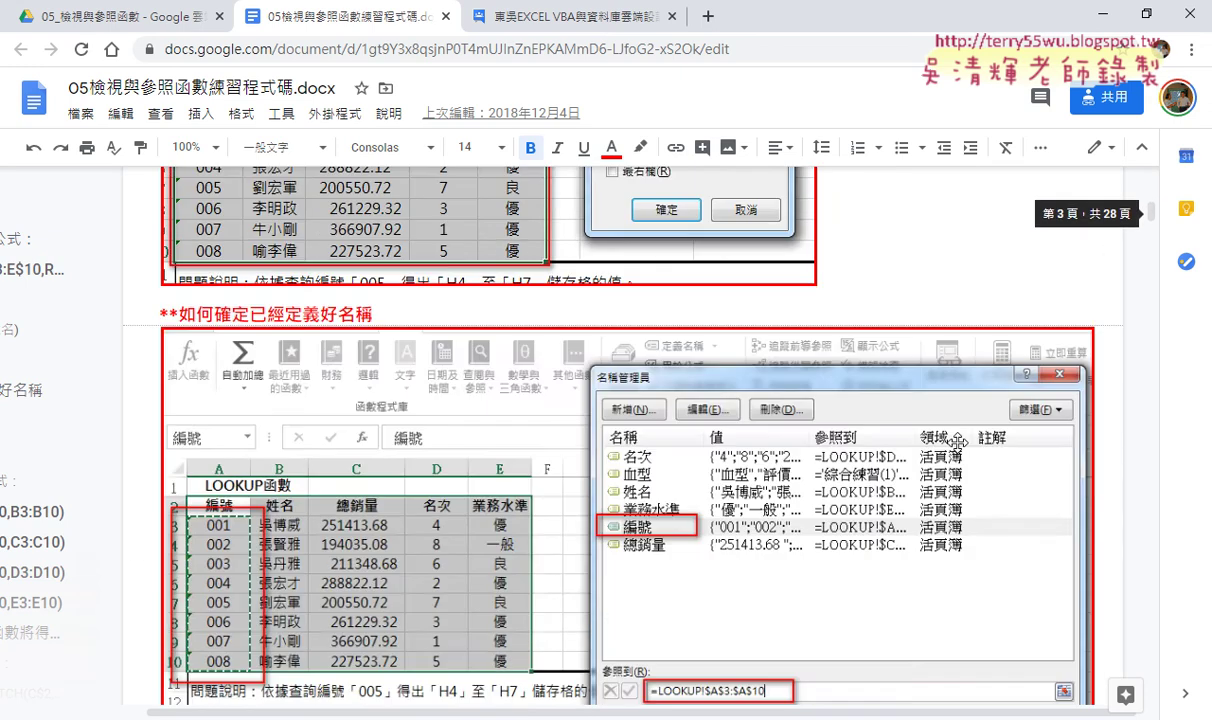
scroll(959, 443, "down", 3)
scroll(958, 443, "down", 3)
scroll(958, 443, "down", 2)
scroll(958, 443, "down", 2)
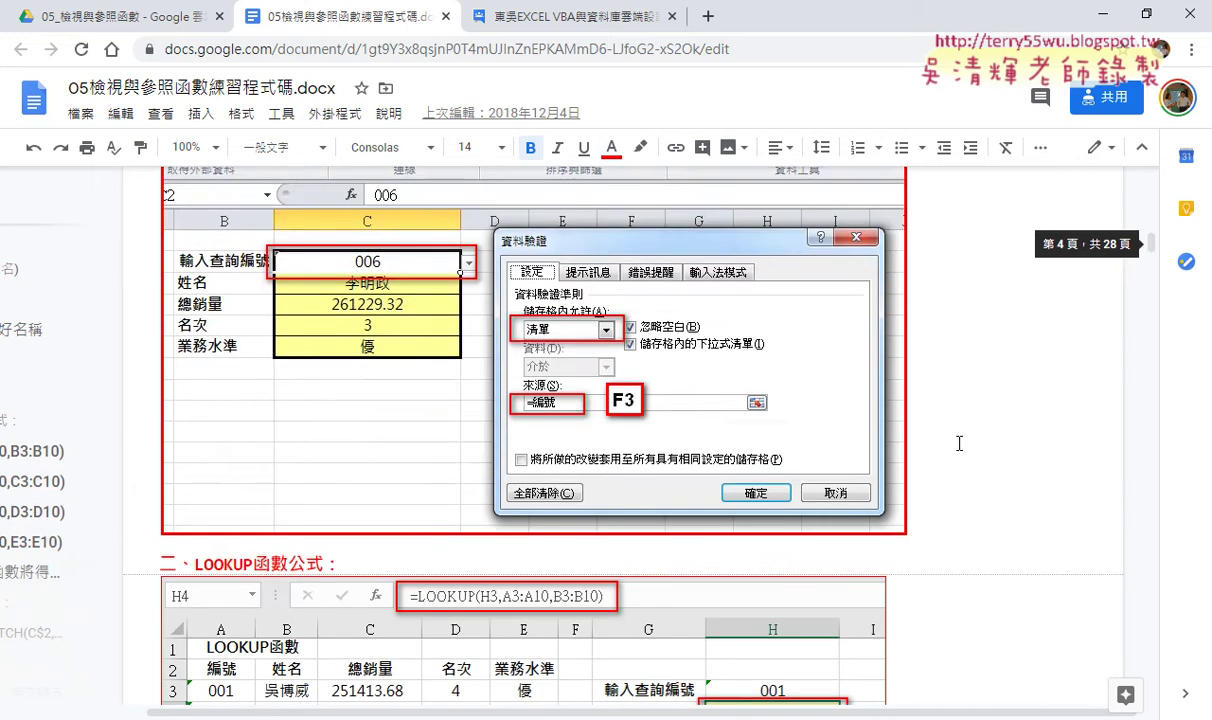
scroll(959, 443, "down", 3)
scroll(959, 443, "down", 2)
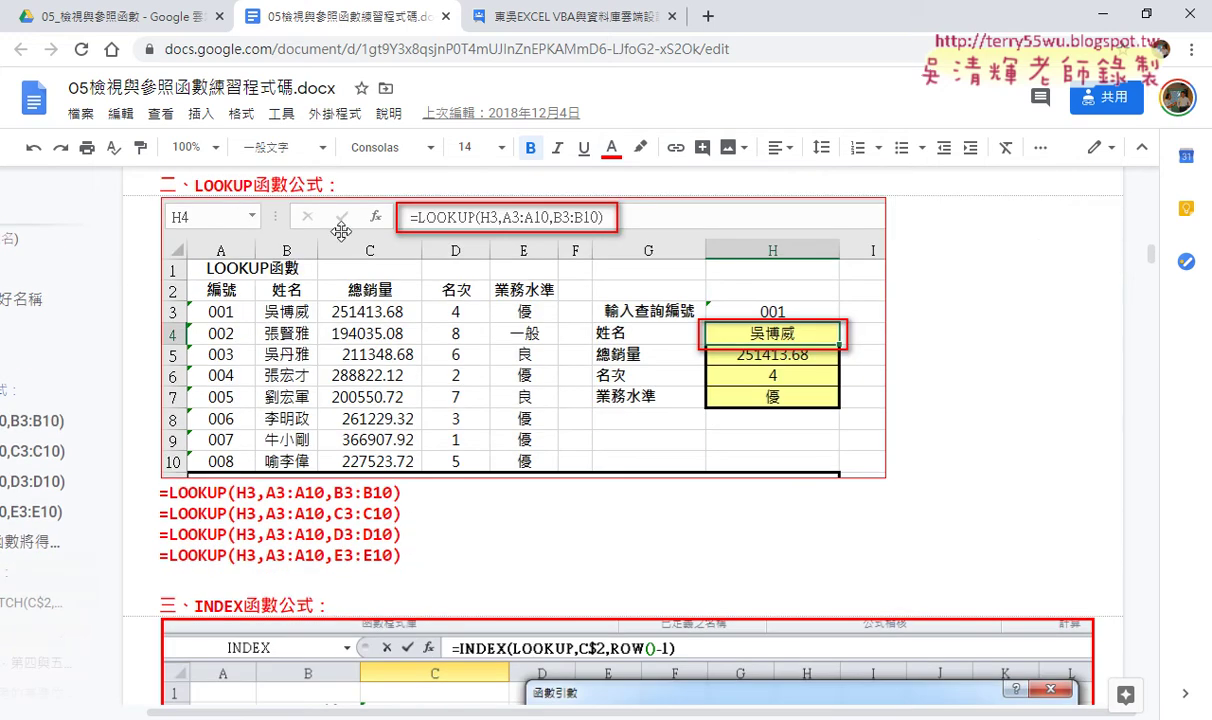
scroll(445, 510, "down", 3)
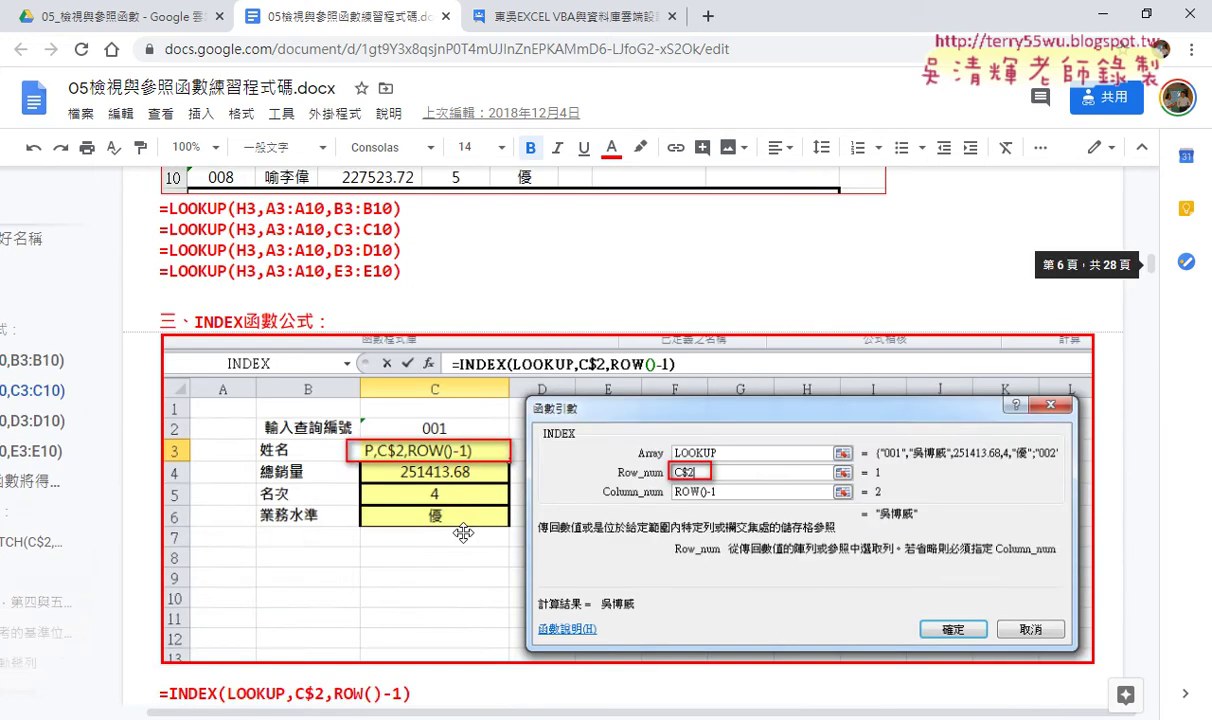
scroll(463, 530, "down", 2)
scroll(463, 530, "up", 2)
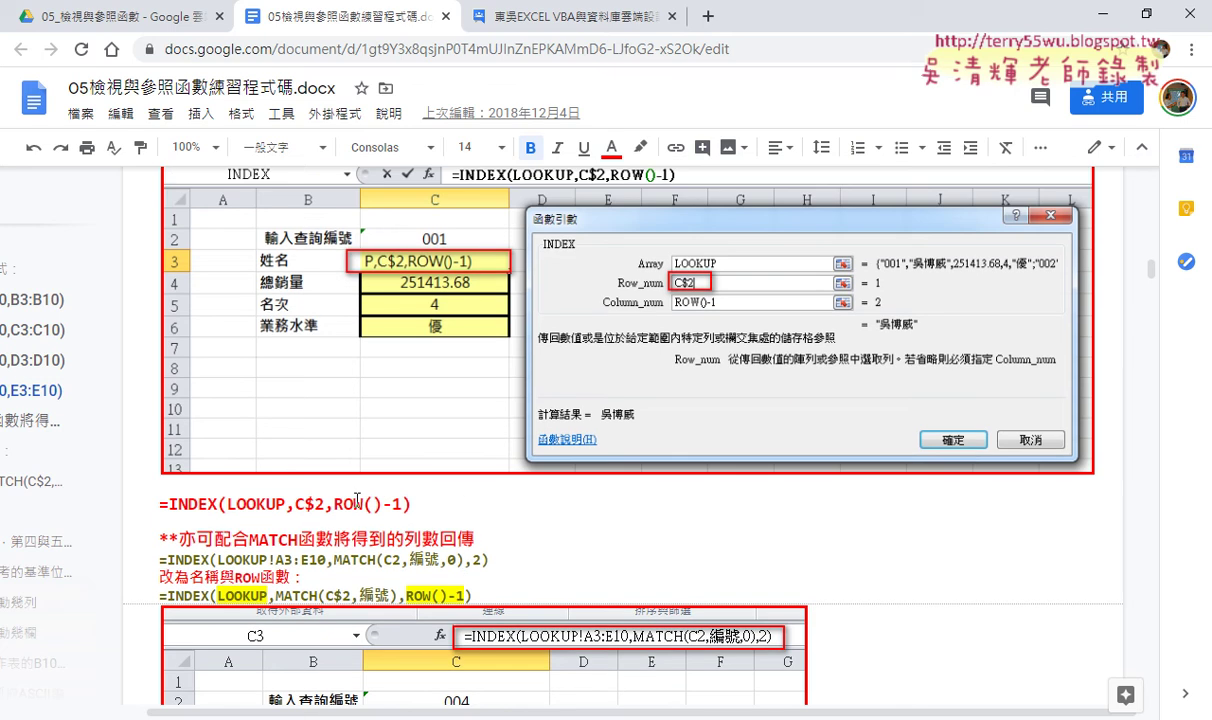
left_click(435, 499)
left_click_drag(435, 499, 160, 494)
Highlight MATCH函數 in the tip on combining INDEX with MATCH
scroll(578, 493, "down", 2)
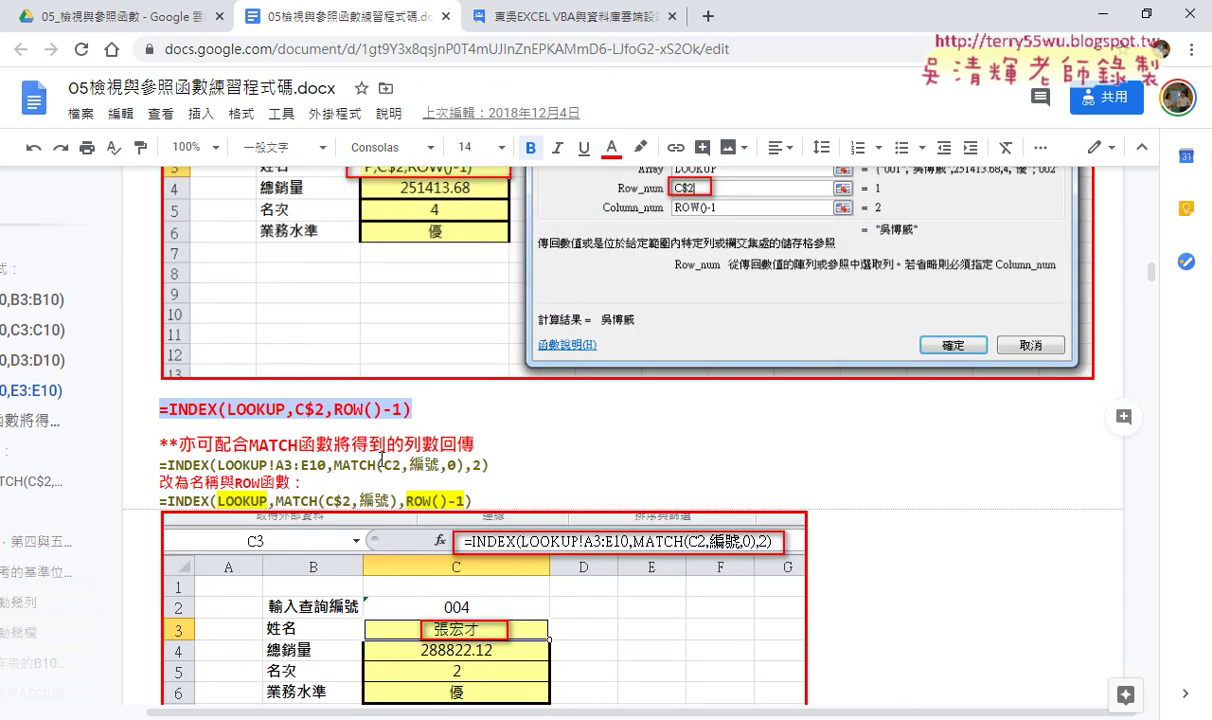
left_click_drag(333, 444, 251, 444)
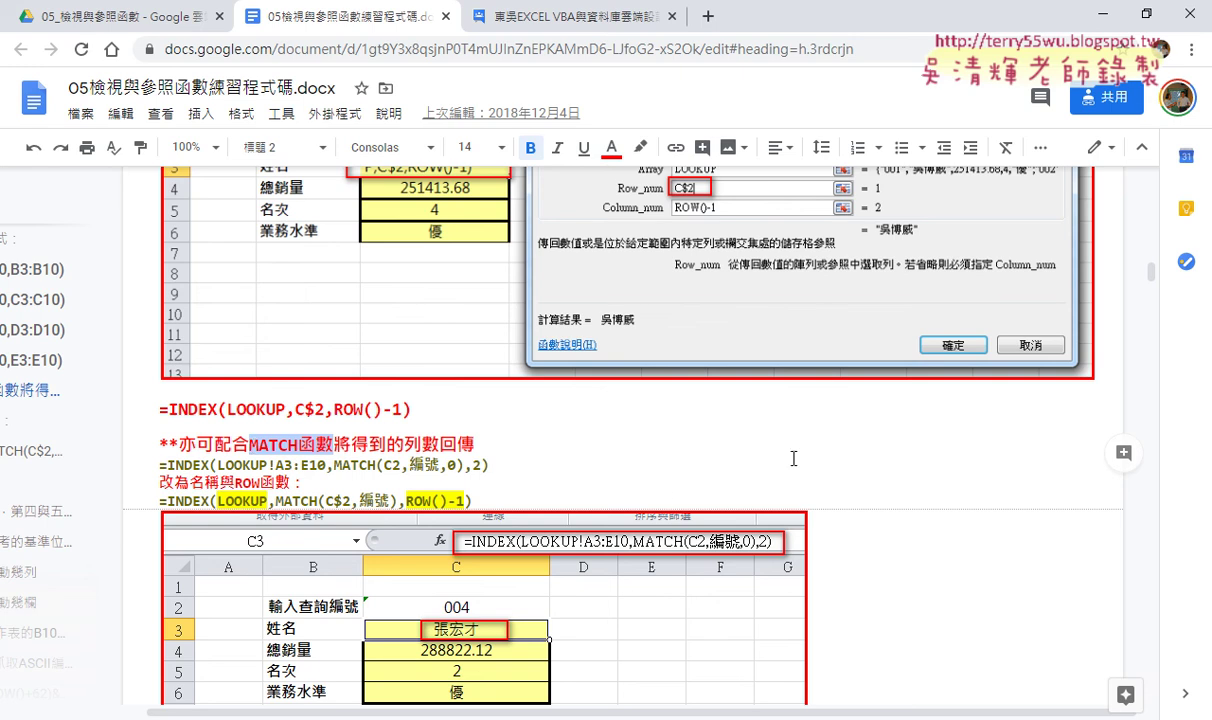
left_click_drag(1151, 272, 1151, 290)
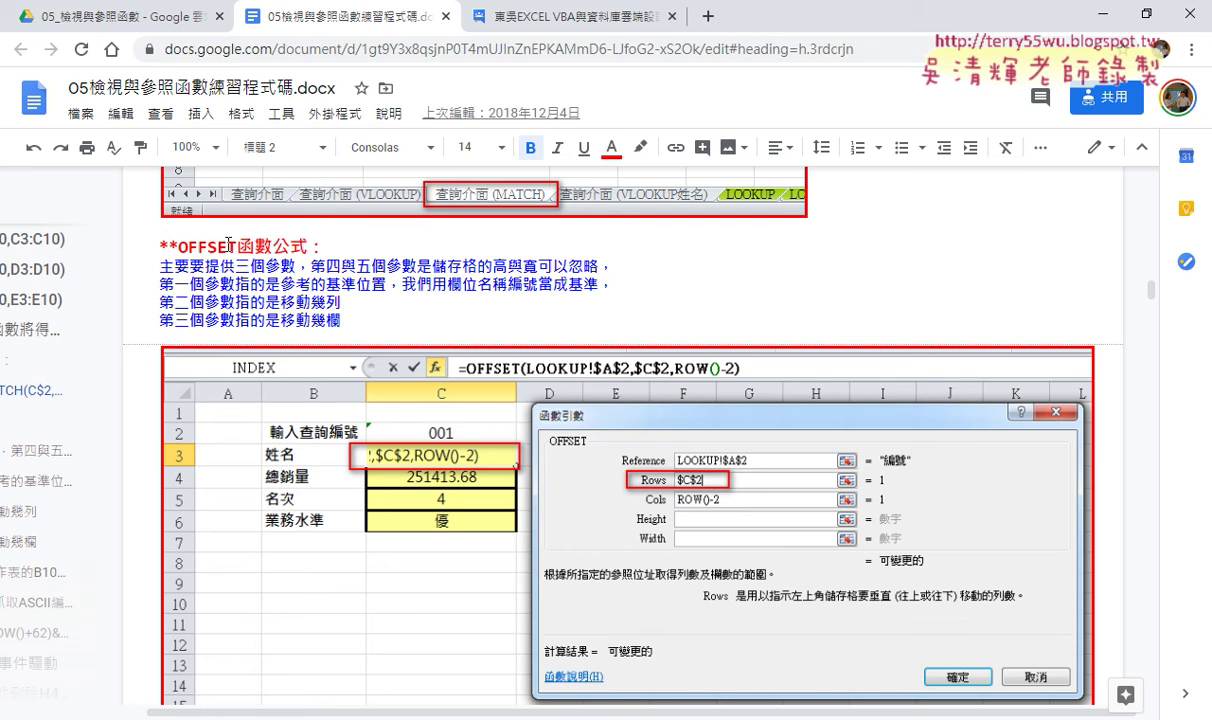
Scroll to the CHAR section and highlight CHAR函數 and the ASCII code wording
scroll(300, 390, "down", 6)
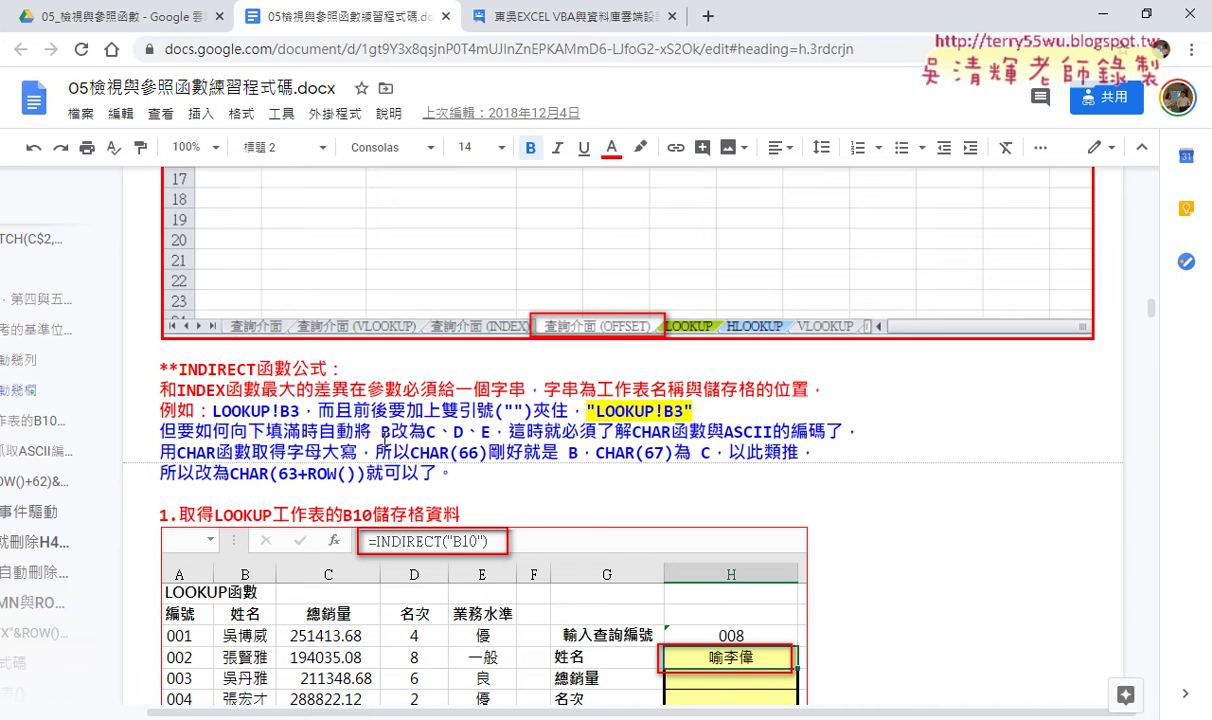
scroll(370, 360, "down", 2)
scroll(323, 325, "down", 3)
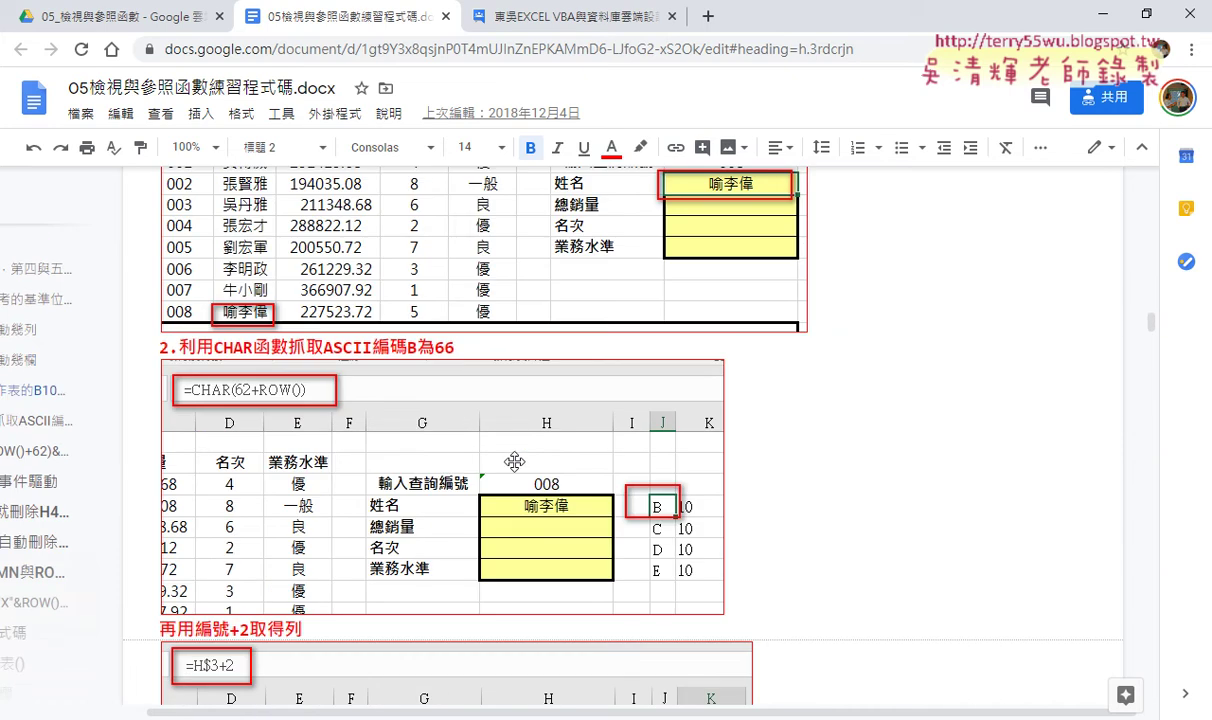
scroll(514, 461, "down", 4)
scroll(540, 455, "up", 3)
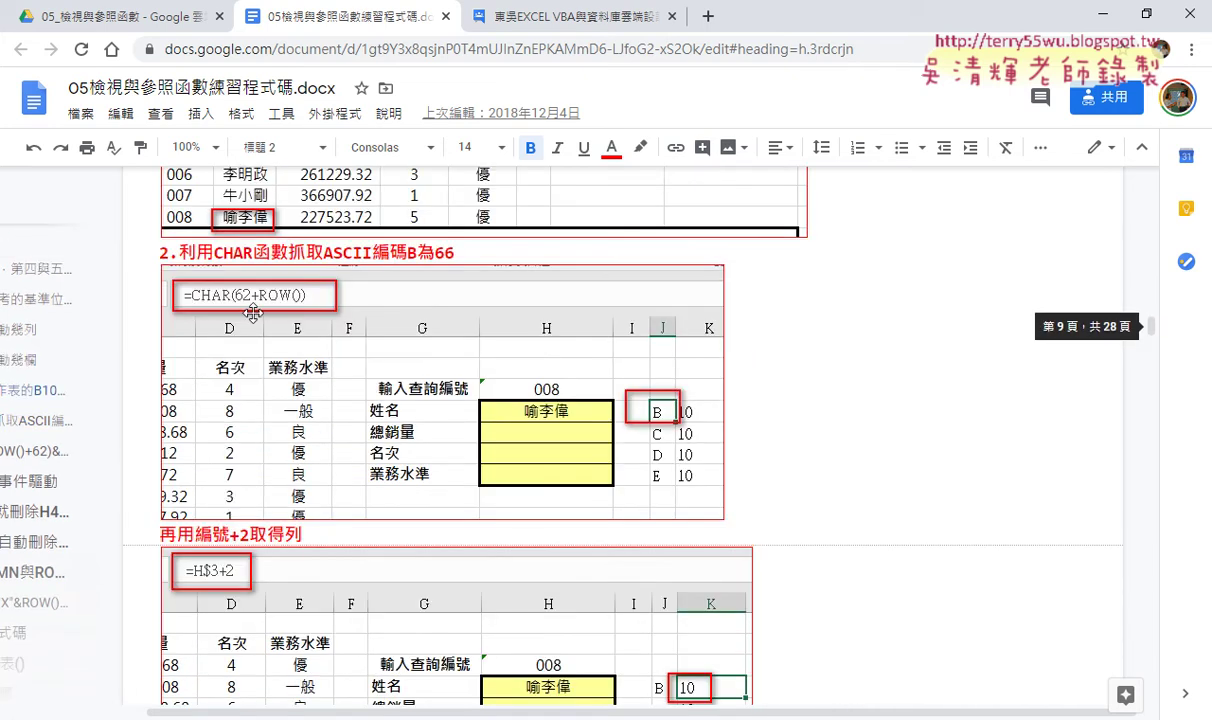
left_click_drag(214, 252, 287, 252)
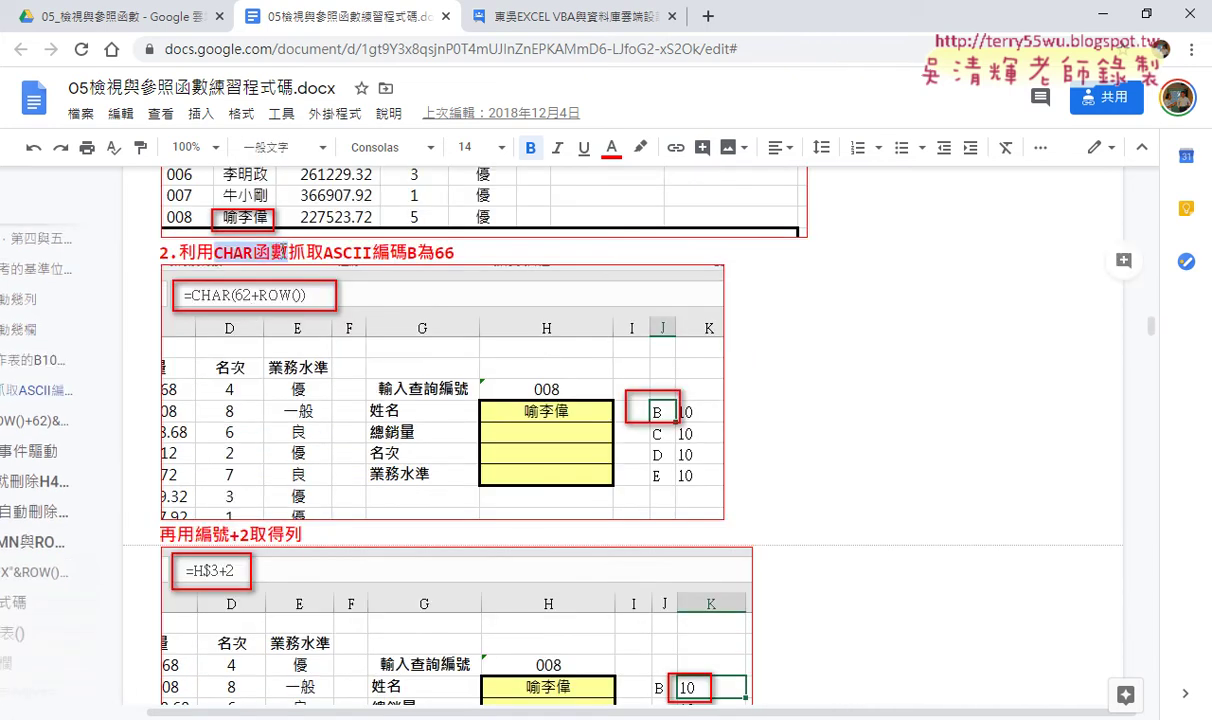
left_click_drag(323, 252, 391, 252)
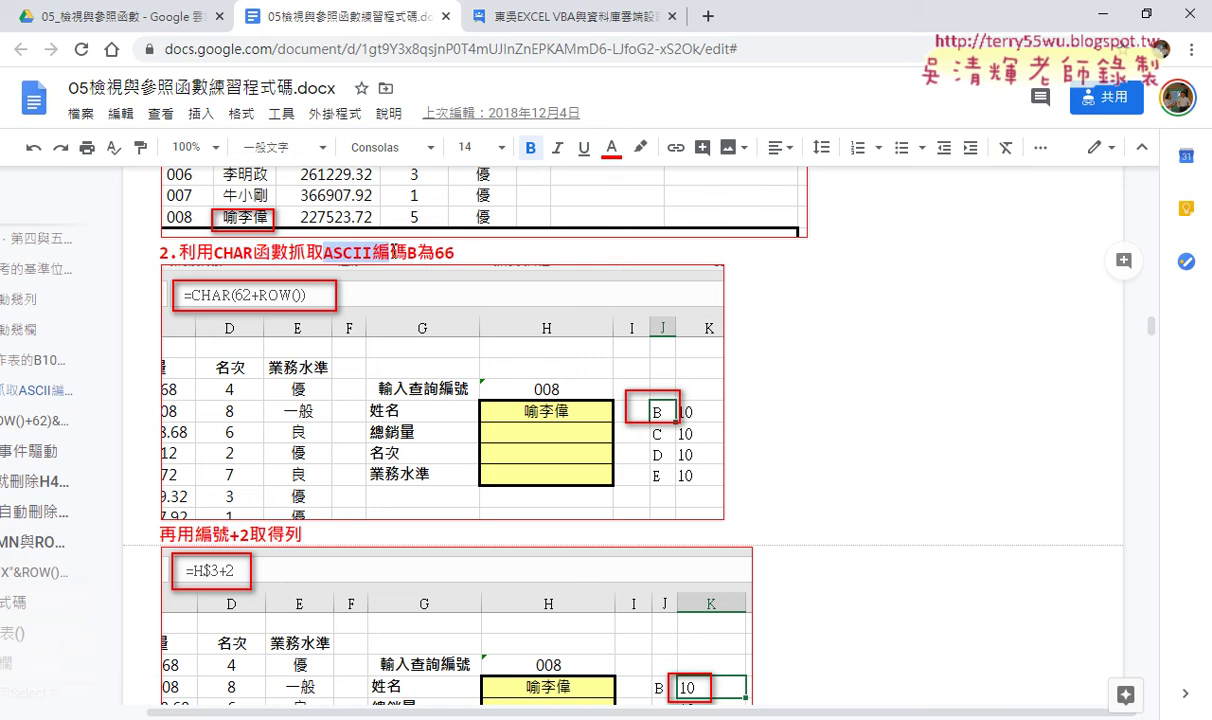
Select the 查詢 VBA macro code, then minimize Chrome and Excel to reveal the example folder
scroll(895, 436, "down", 3)
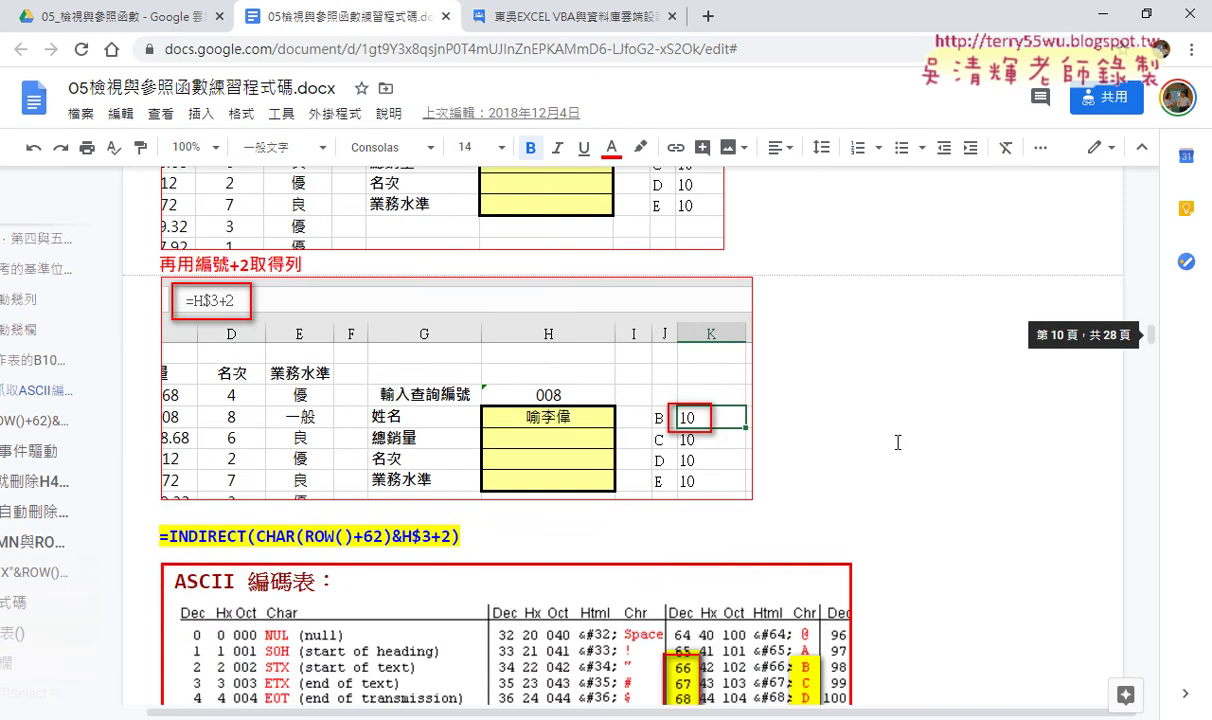
scroll(897, 441, "down", 3)
scroll(897, 441, "down", 3)
scroll(897, 441, "down", 2)
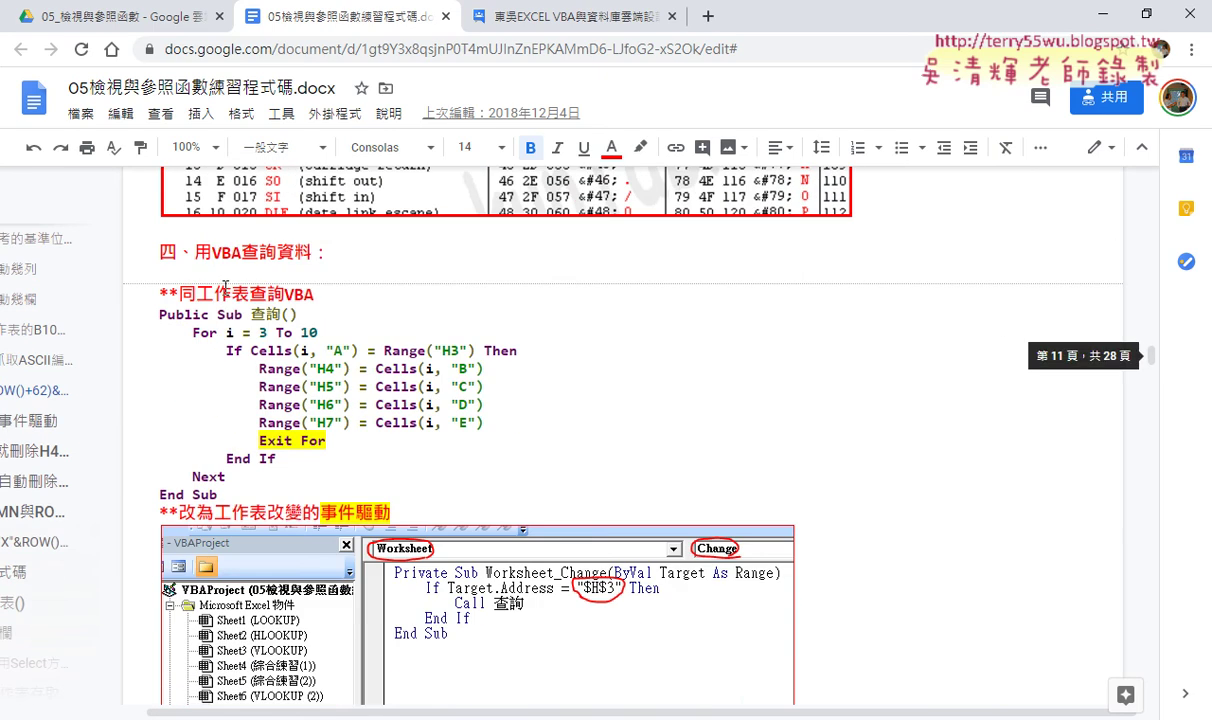
left_click_drag(158, 314, 293, 490)
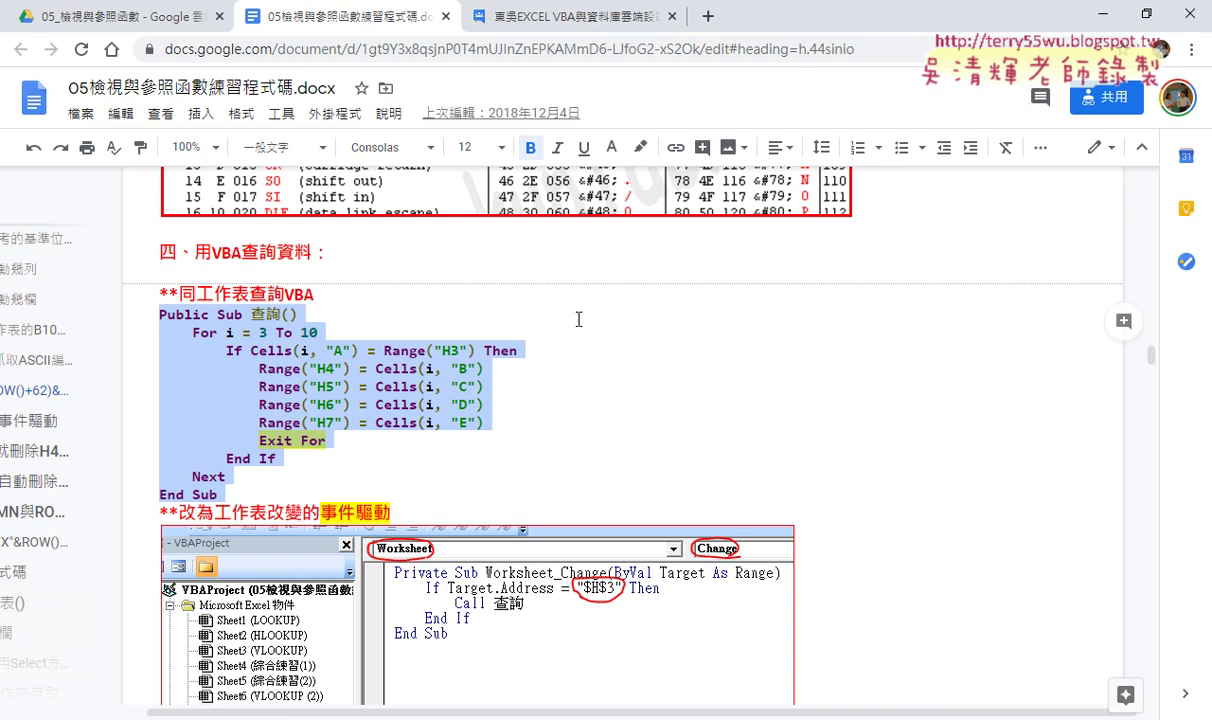
left_click(1100, 19)
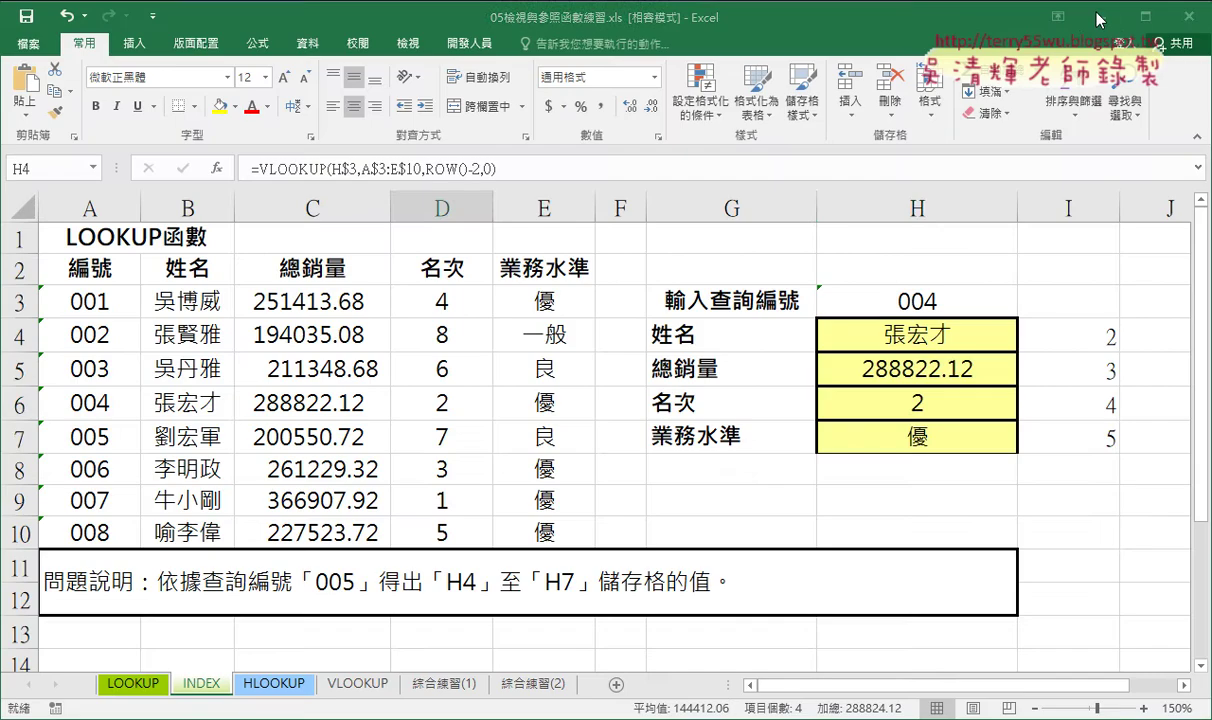
left_click(1104, 19)
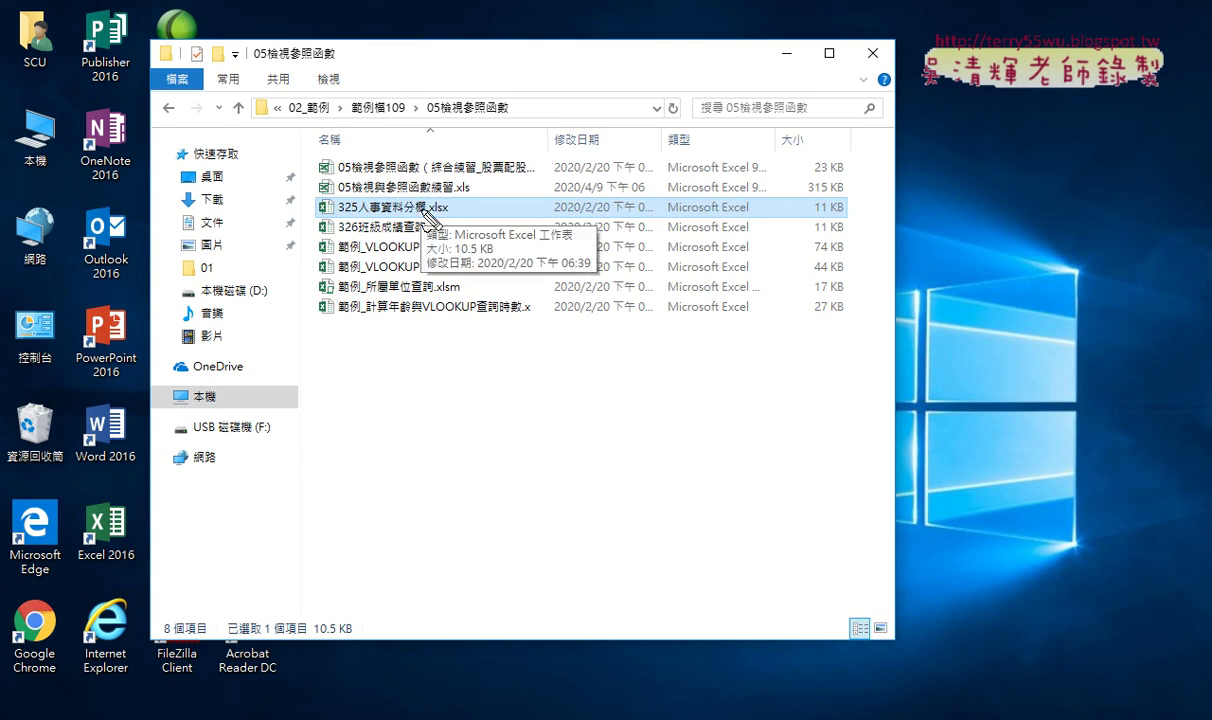
mouse_move(452, 215)
left_mouse_down()
mouse_move(330, 205)
mouse_move(415, 220)
left_mouse_up()
mouse_move(570, 162)
left_mouse_down()
mouse_move(450, 212)
mouse_move(543, 233)
left_mouse_up()
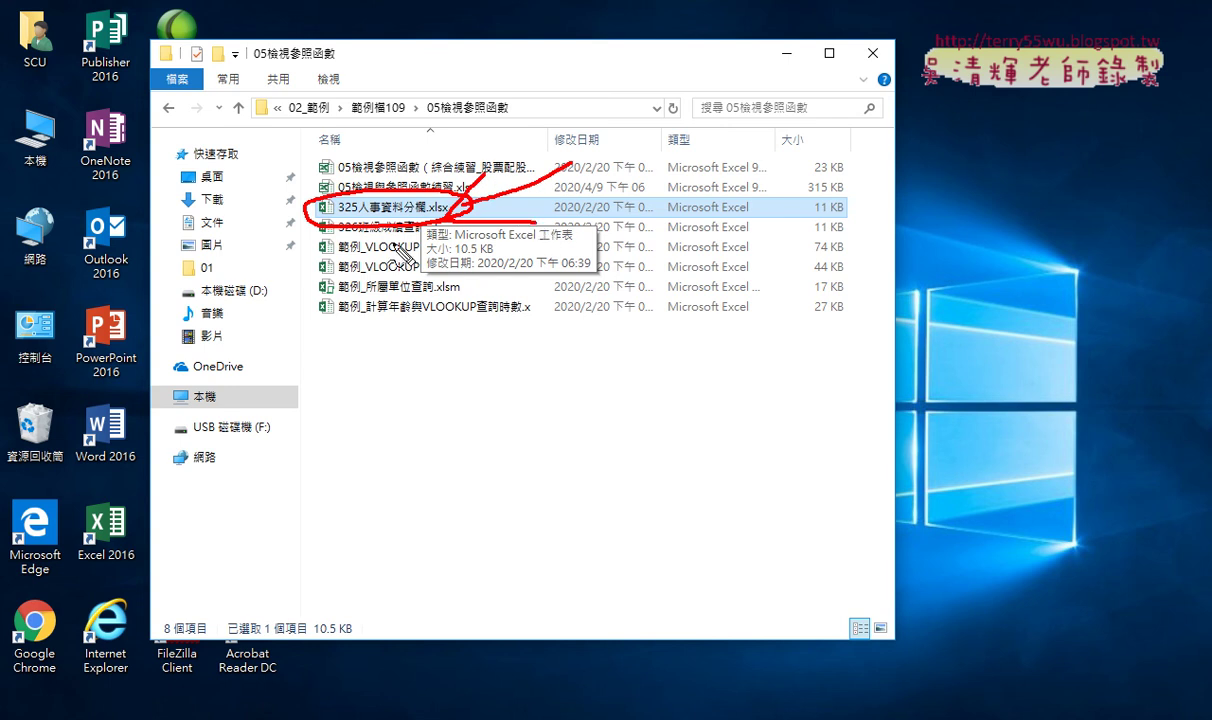
mouse_move(362, 256)
left_mouse_down()
mouse_move(421, 254)
mouse_move(418, 272)
left_mouse_up()
left_click_drag(420, 318, 492, 320)
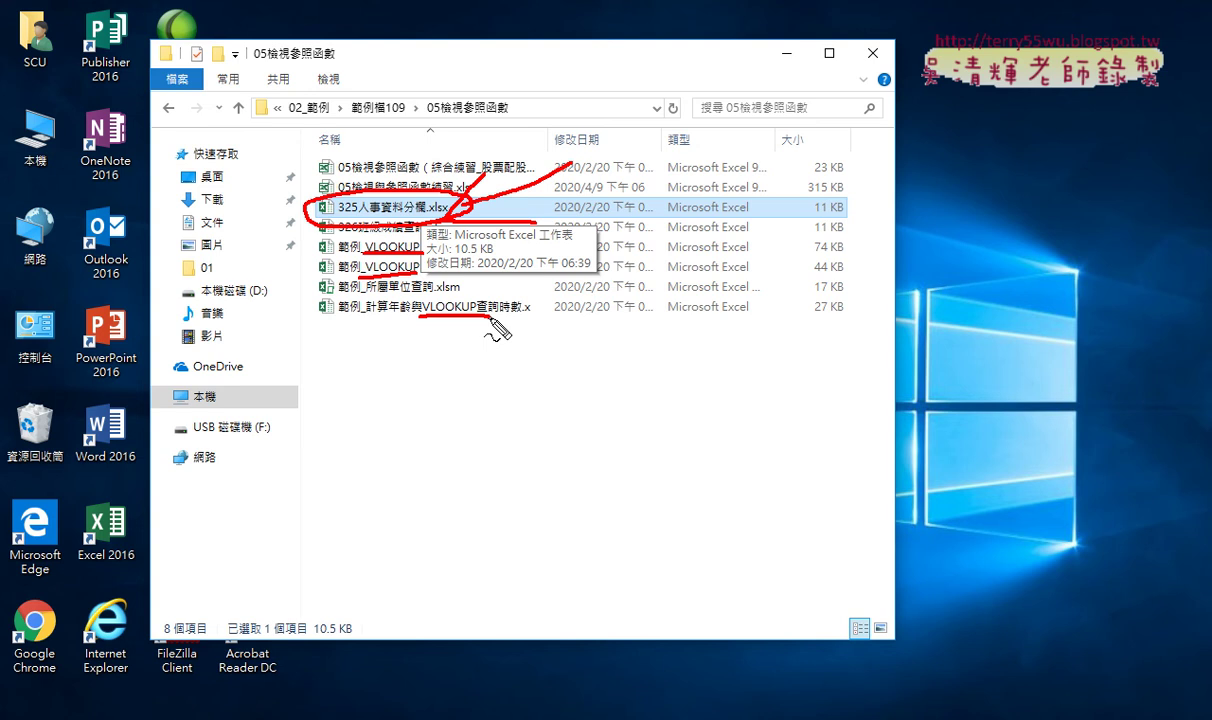
key("Escape")
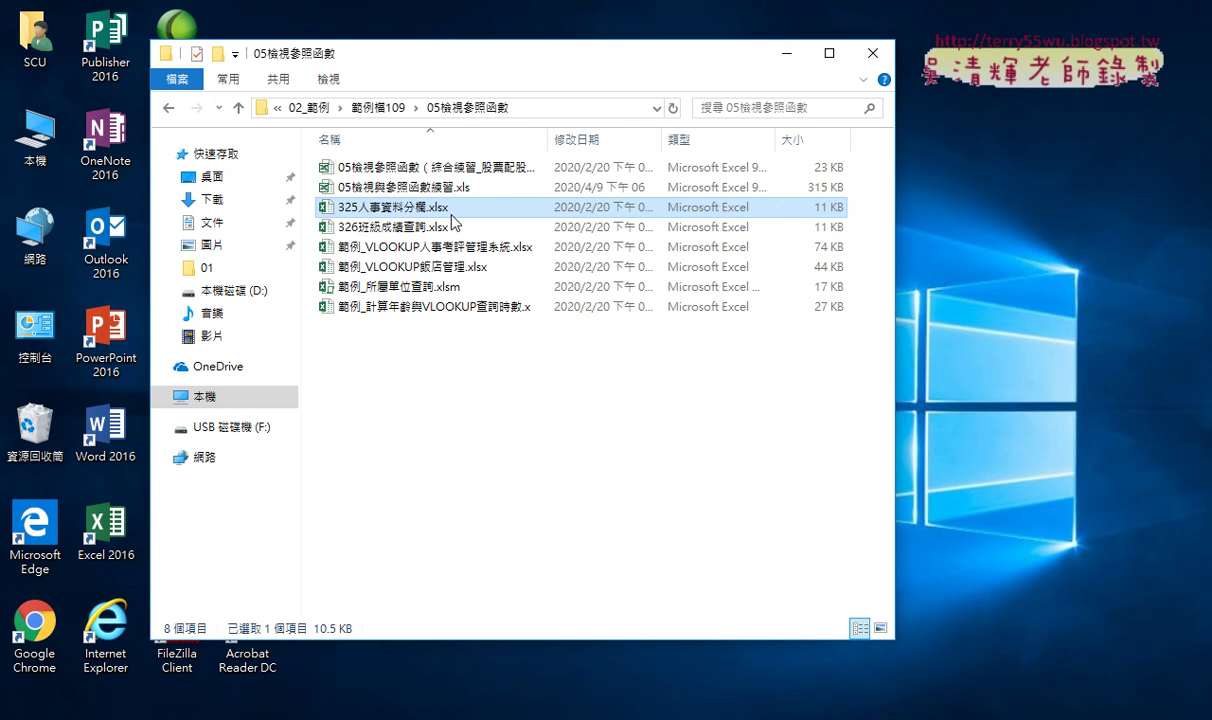
Bring 325人事資料分欄.xlsx forward, zoom out to 130%, and select column B then B2
mouse_move(398, 212)
left_click(208, 715)
left_click(282, 634)
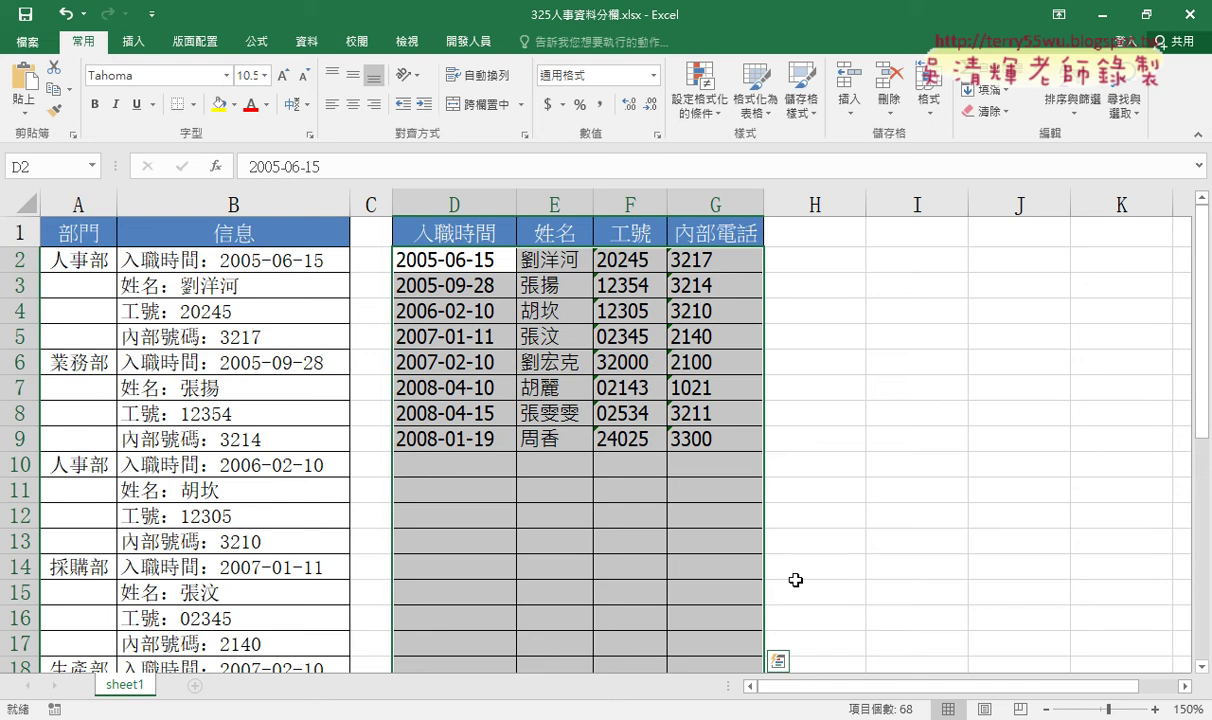
left_click(1045, 709)
left_click(1045, 709)
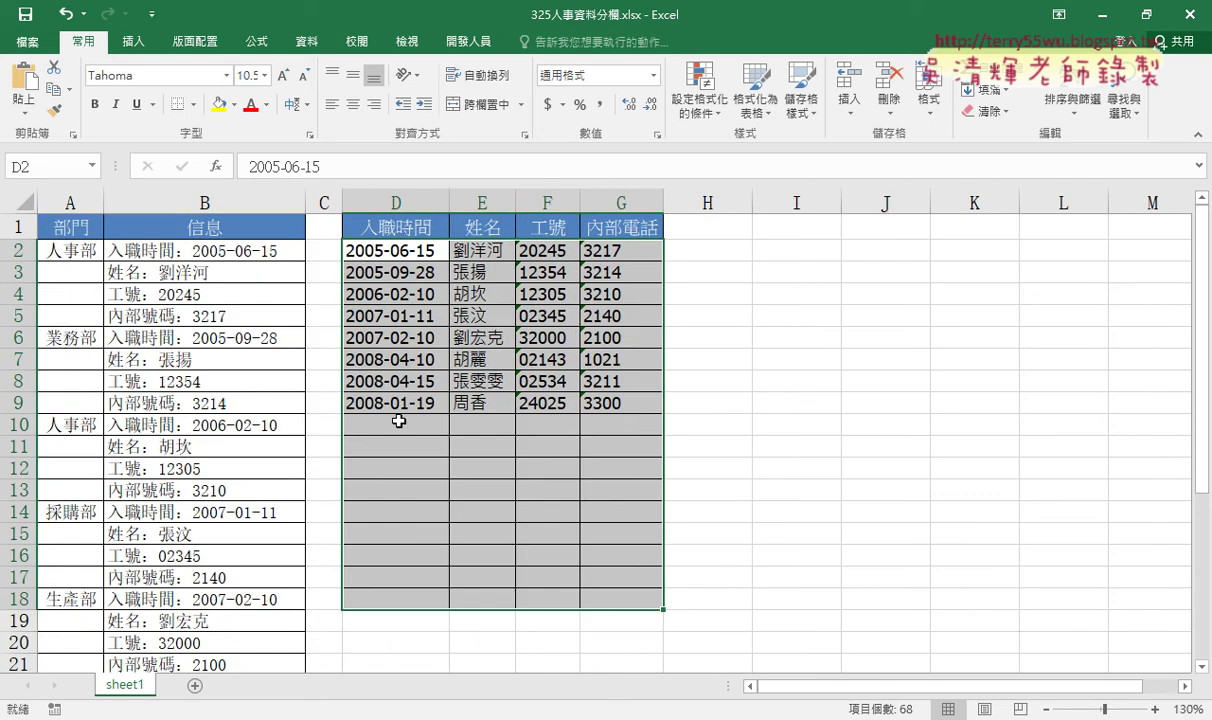
left_click(197, 205)
left_click(207, 251)
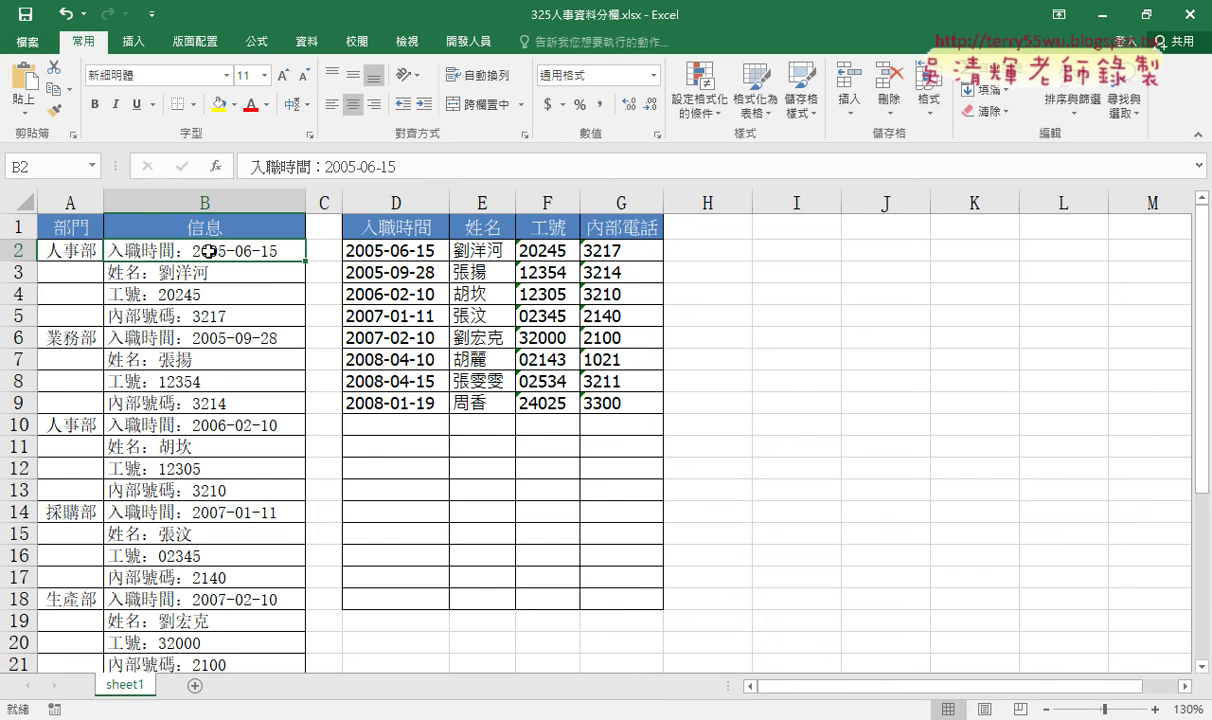
left_click_drag(207, 251, 211, 318)
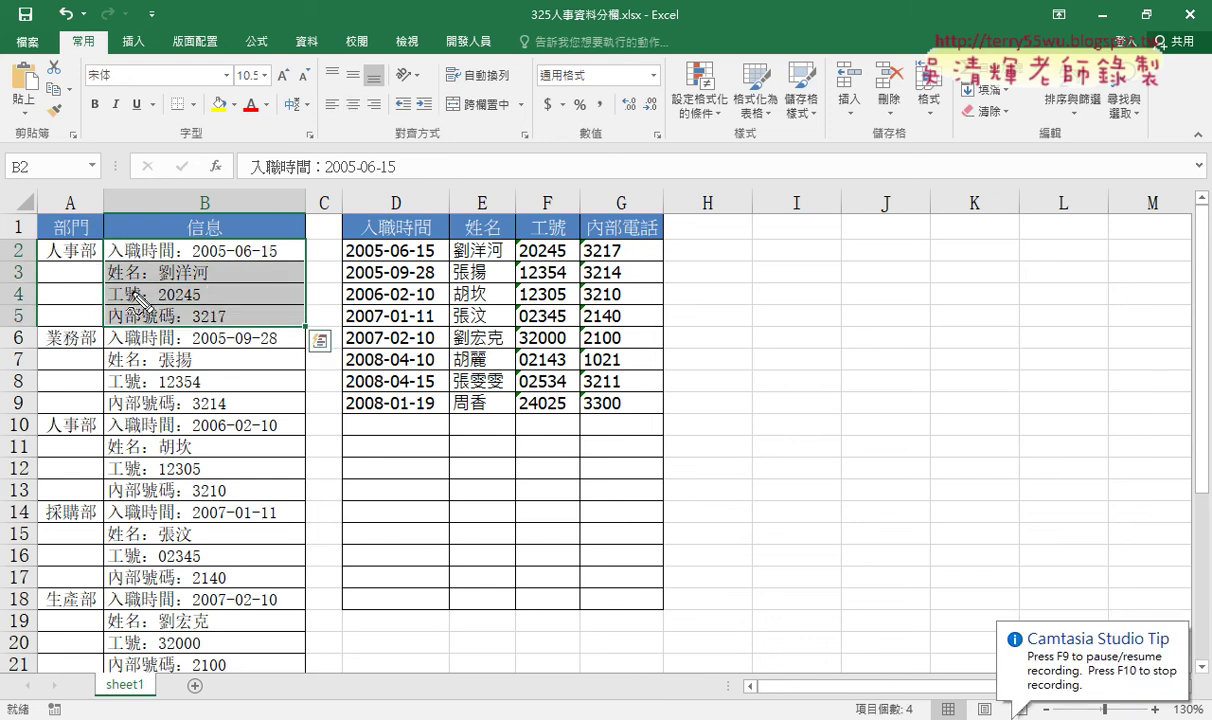
mouse_move(97, 242)
left_mouse_down()
mouse_move(90, 325)
mouse_move(100, 322)
left_mouse_up()
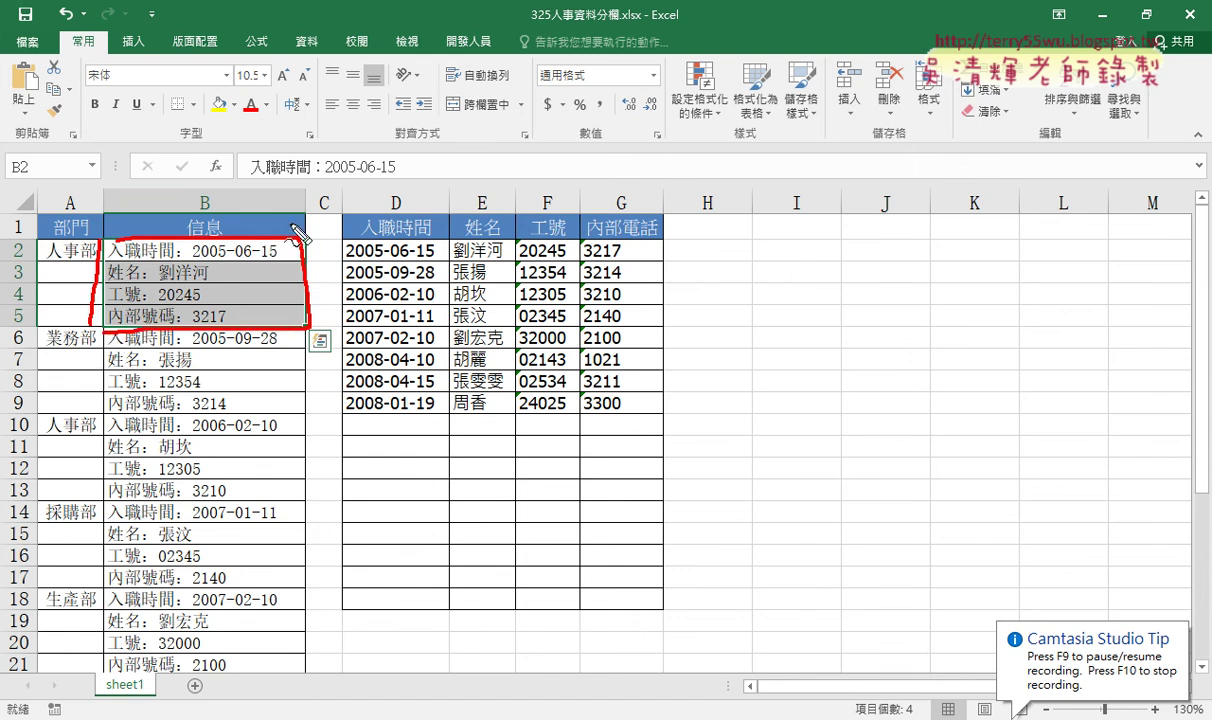
mouse_move(230, 228)
left_mouse_down()
mouse_move(322, 252)
mouse_move(480, 240)
mouse_move(350, 285)
left_mouse_up()
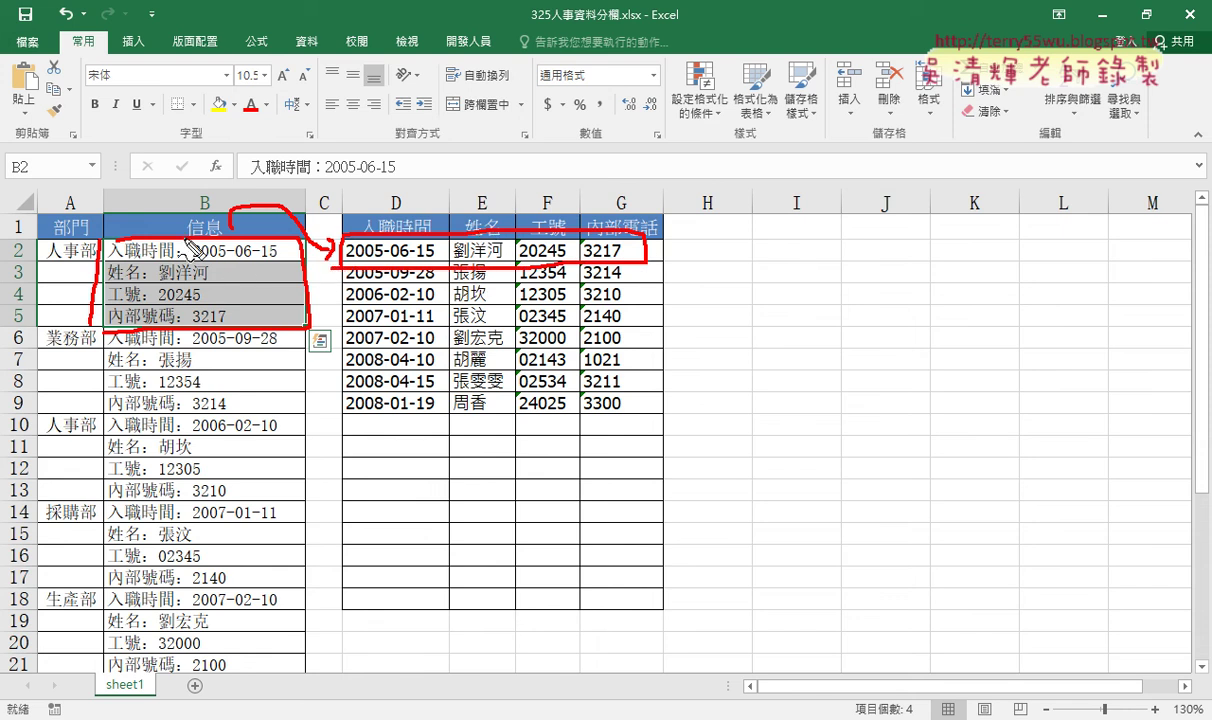
mouse_move(151, 240)
left_mouse_down()
mouse_move(166, 258)
mouse_move(150, 260)
mouse_move(145, 314)
mouse_move(118, 314)
mouse_move(137, 328)
left_mouse_up()
left_click_drag(137, 305, 165, 330)
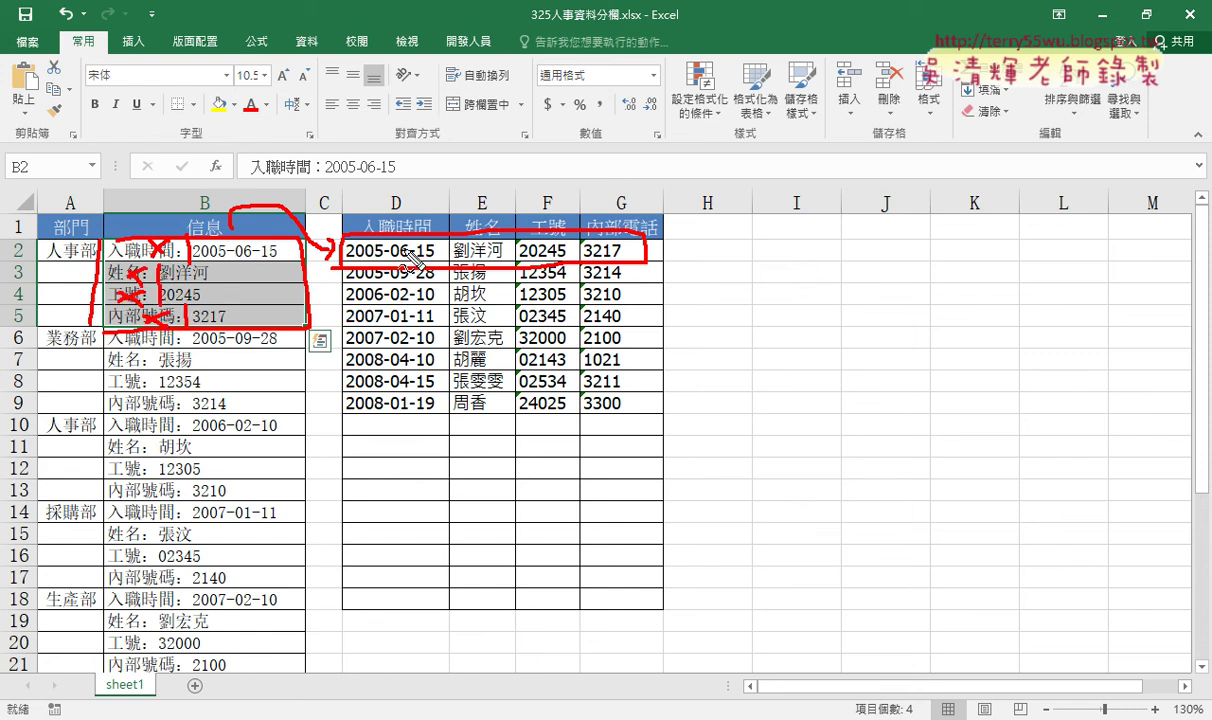
left_click_drag(655, 255, 646, 250)
Delete the old results from D2:G9, leaving only the four headers
key("Escape")
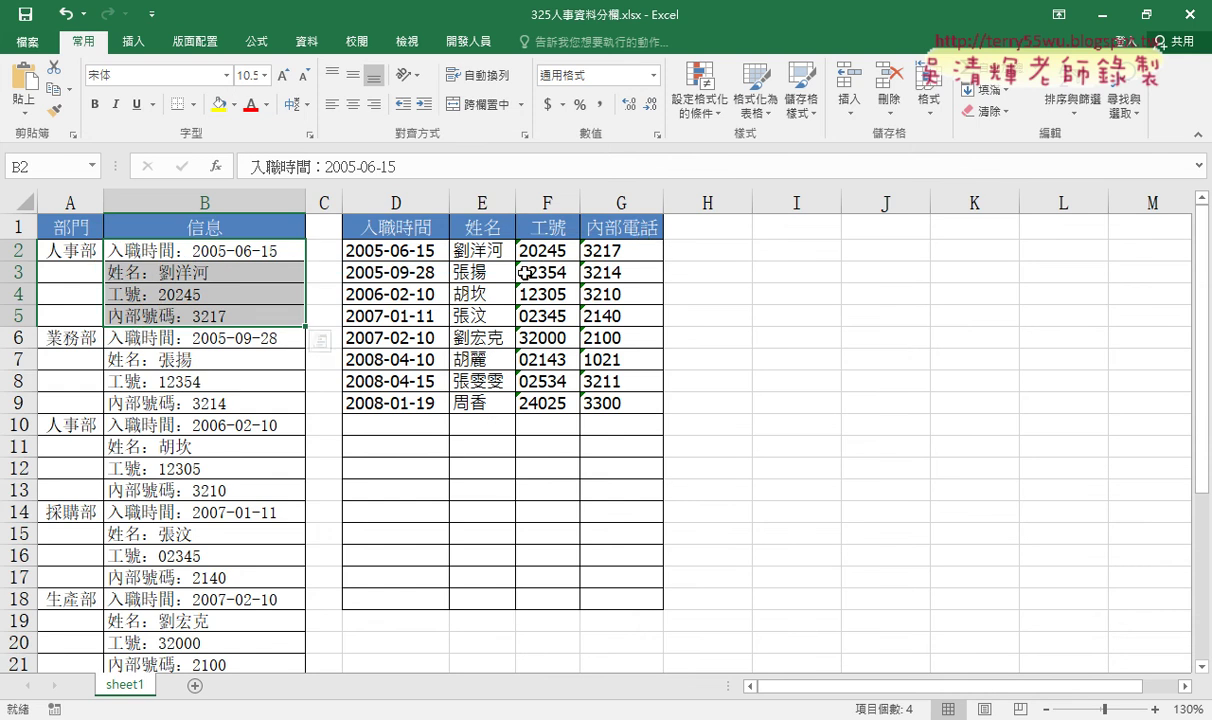
left_click_drag(410, 252, 621, 388)
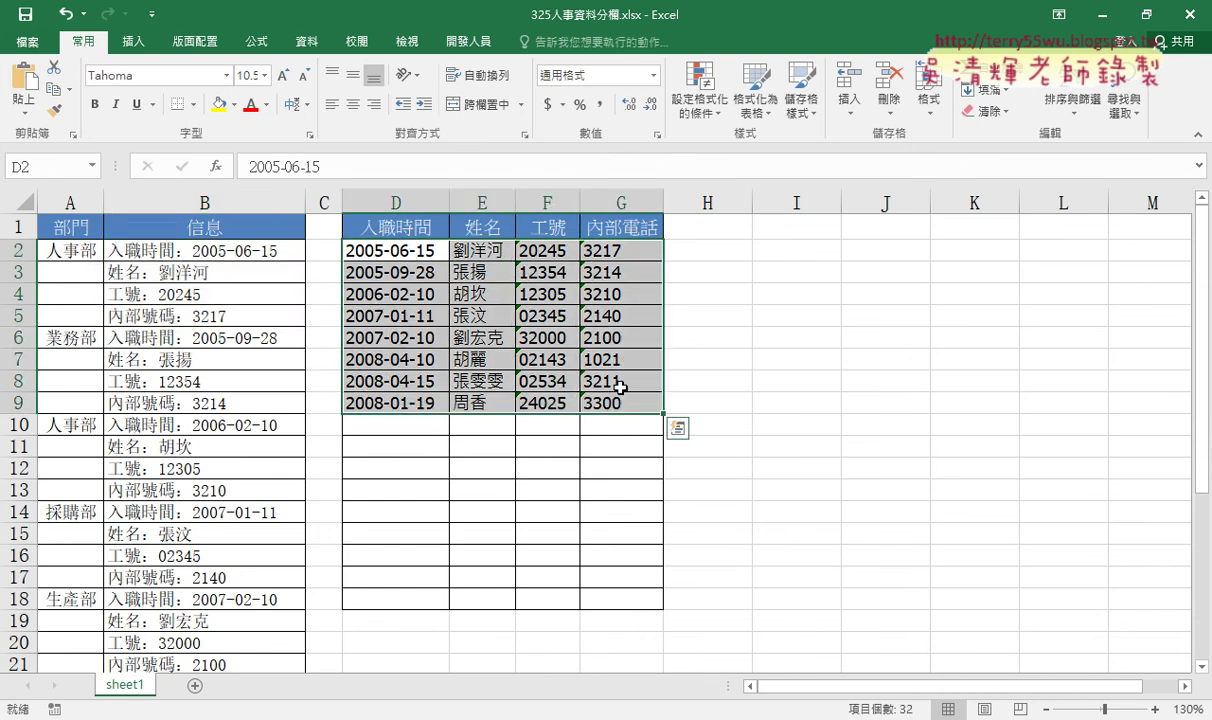
key("Delete")
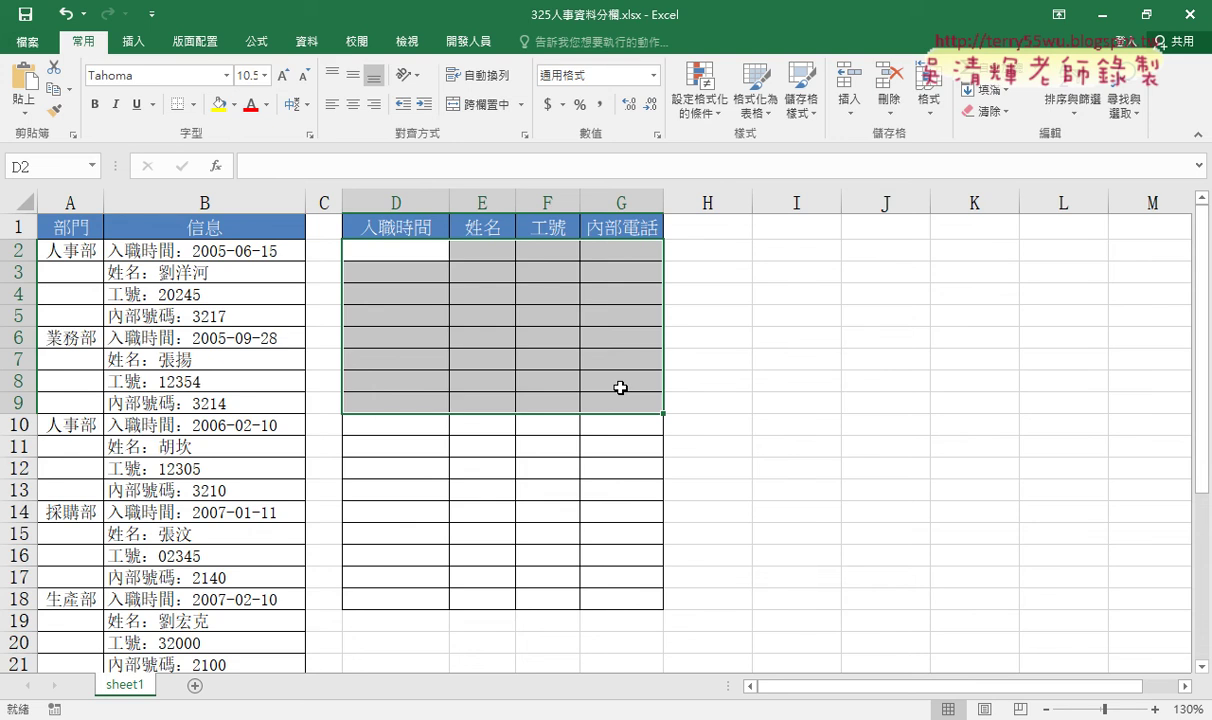
Show how each four-cell record in column B maps across D:G, record by record
left_click_drag(240, 250, 259, 317)
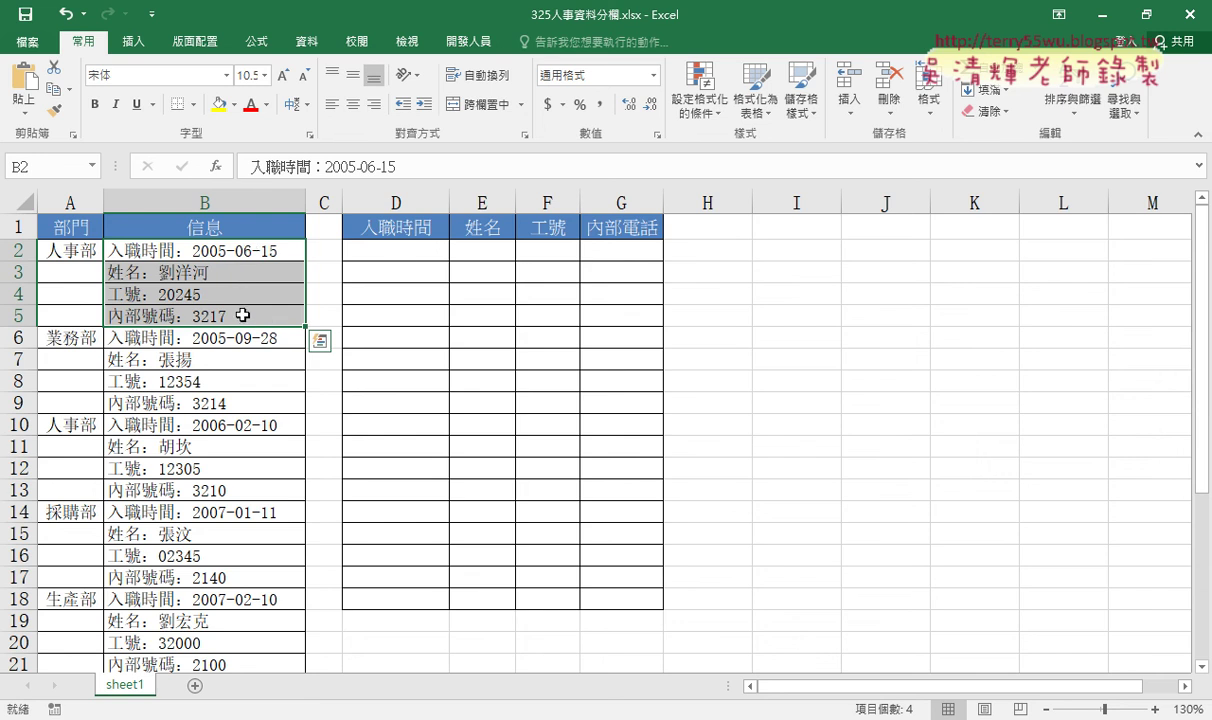
left_click(400, 250)
left_click(505, 251)
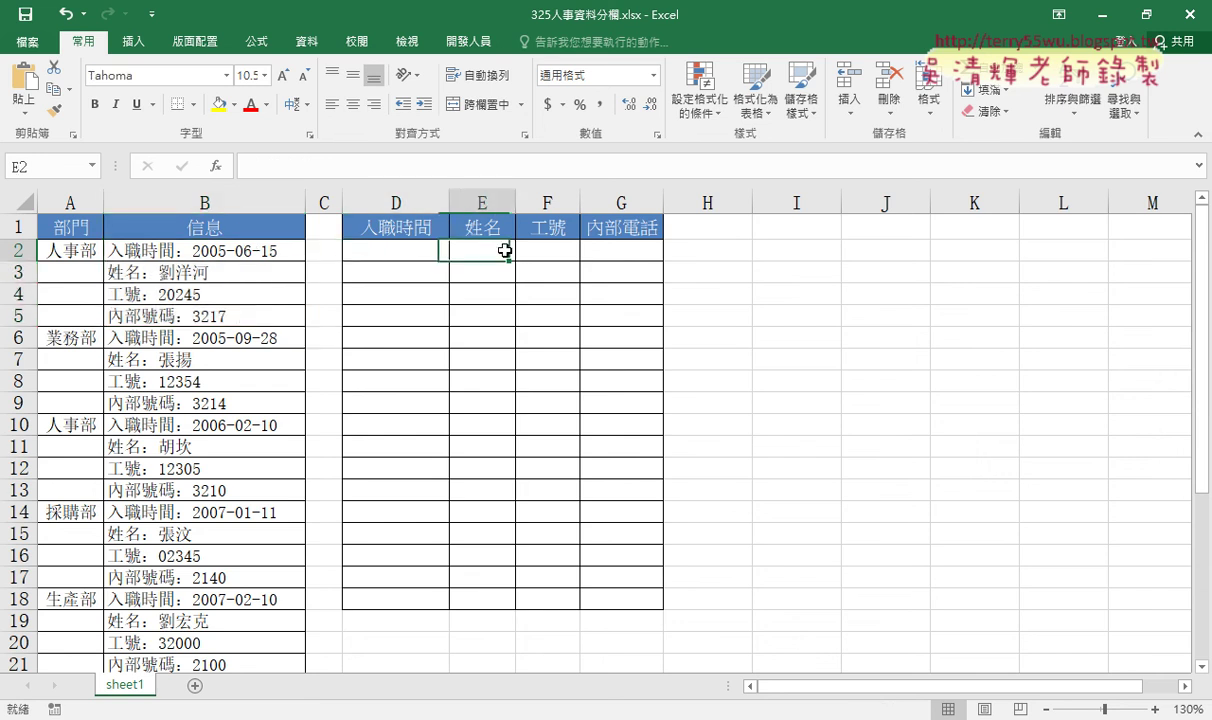
left_click(548, 251)
left_click(610, 252)
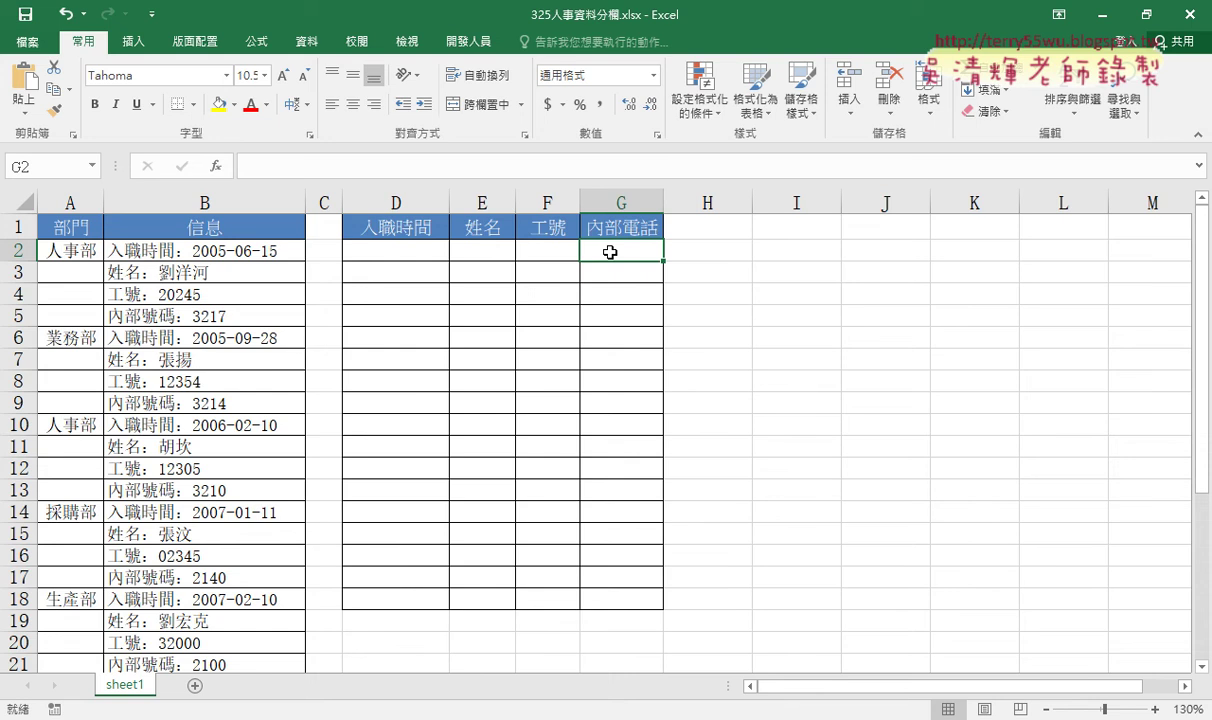
left_click_drag(232, 250, 210, 316)
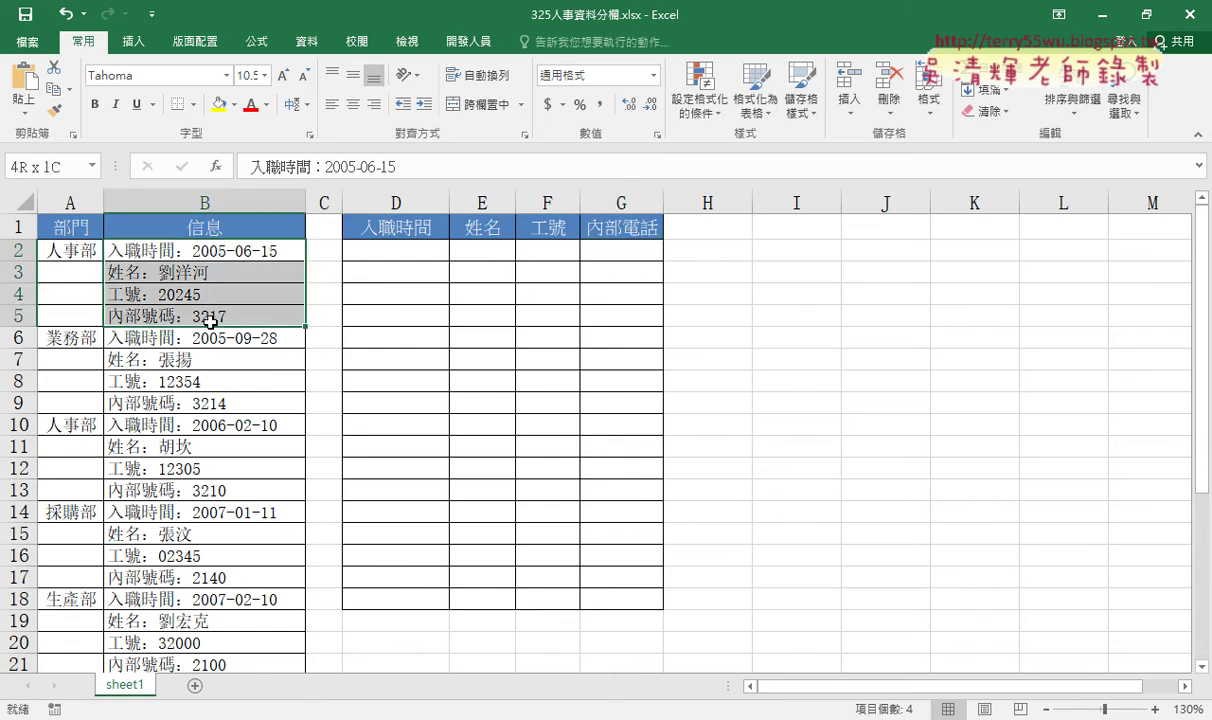
left_click(208, 340)
left_click(206, 381)
left_click(211, 422)
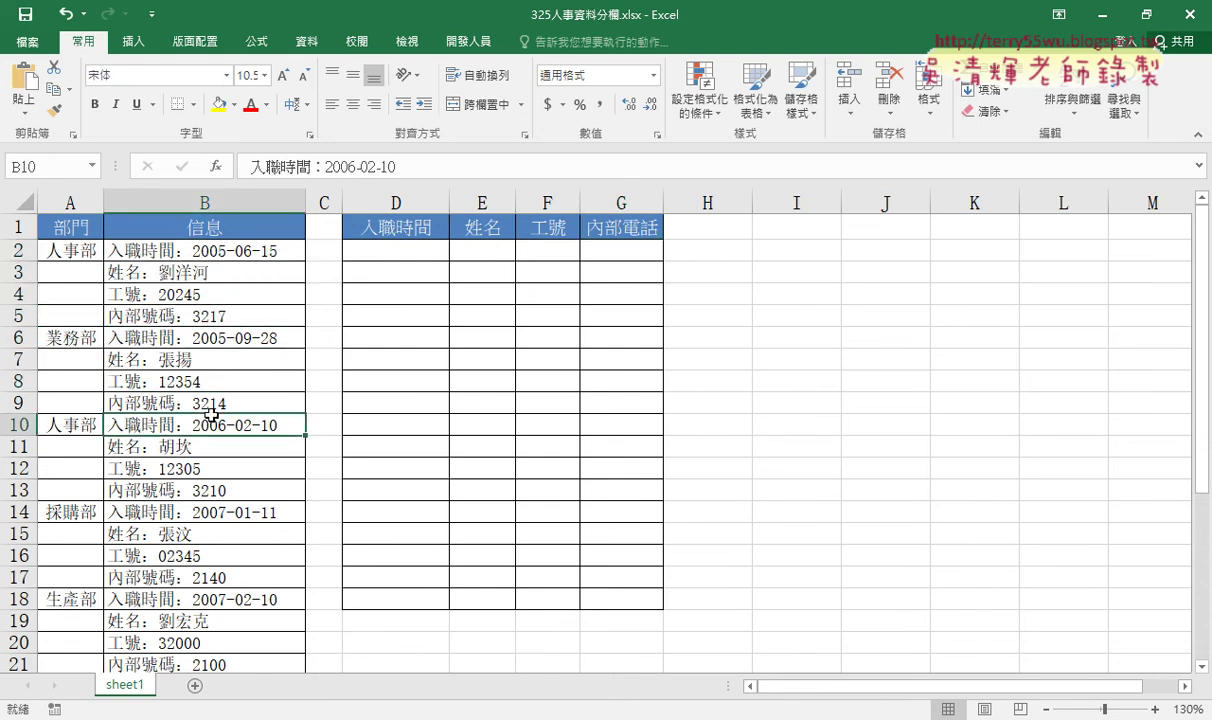
left_click(396, 272)
left_click(482, 272)
left_click(548, 272)
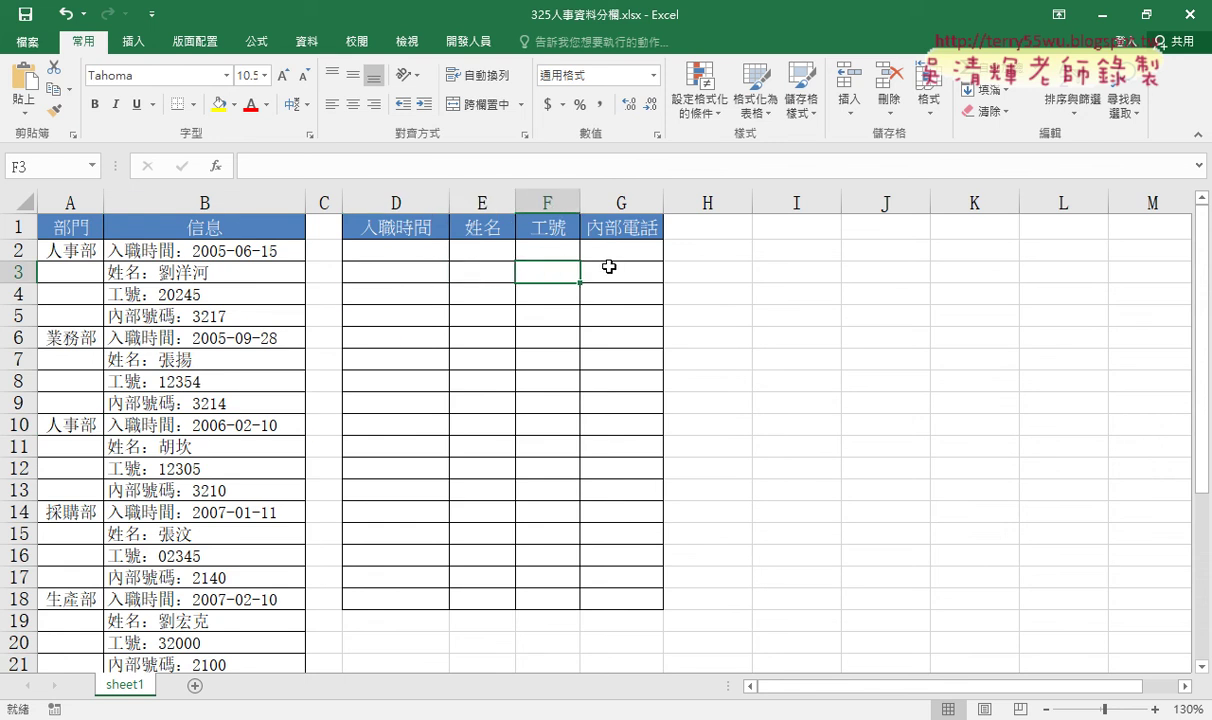
left_click(618, 268)
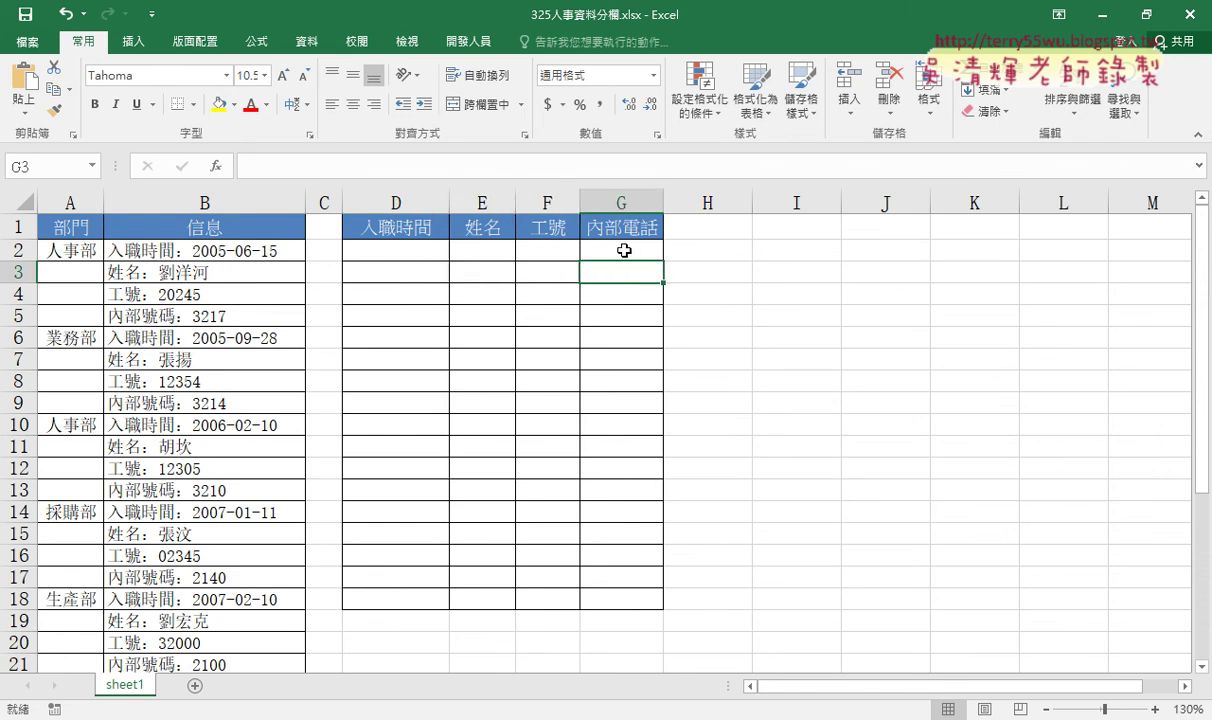
Step through D2:G3 once more, then start a function in D2 via fx
left_click(411, 252)
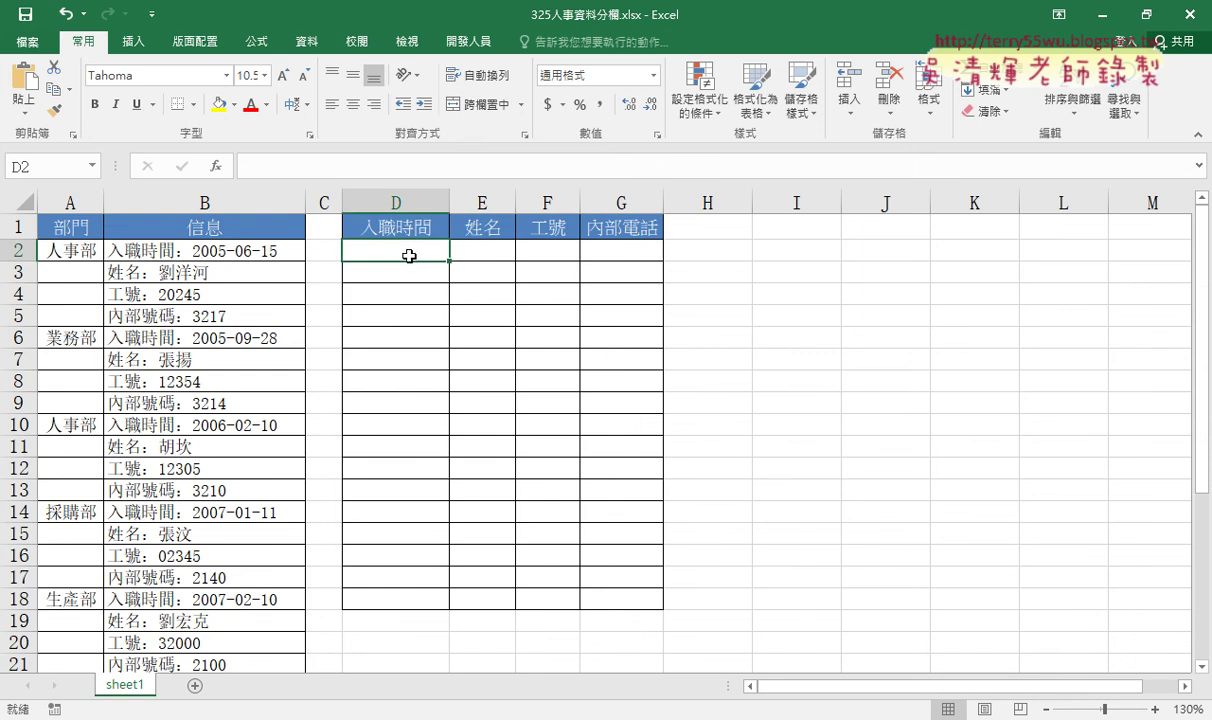
left_click(468, 248)
left_click(554, 249)
left_click(610, 249)
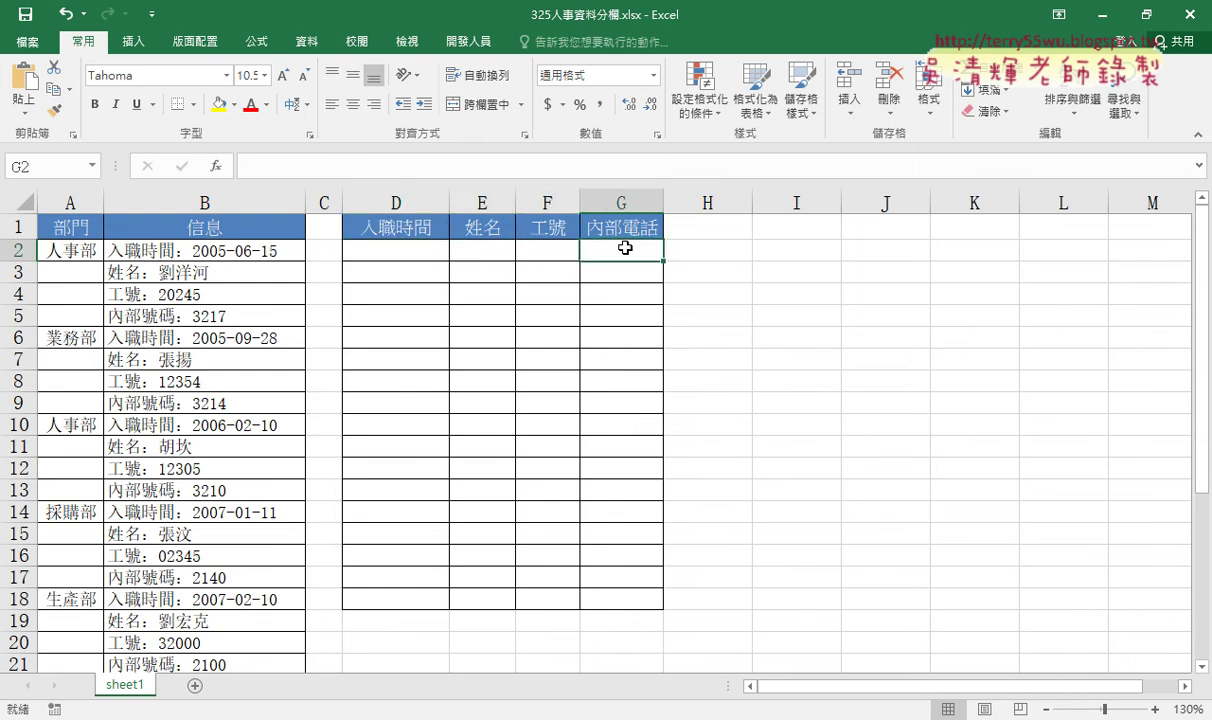
left_click(395, 271)
left_click(508, 272)
left_click(547, 271)
left_click(631, 270)
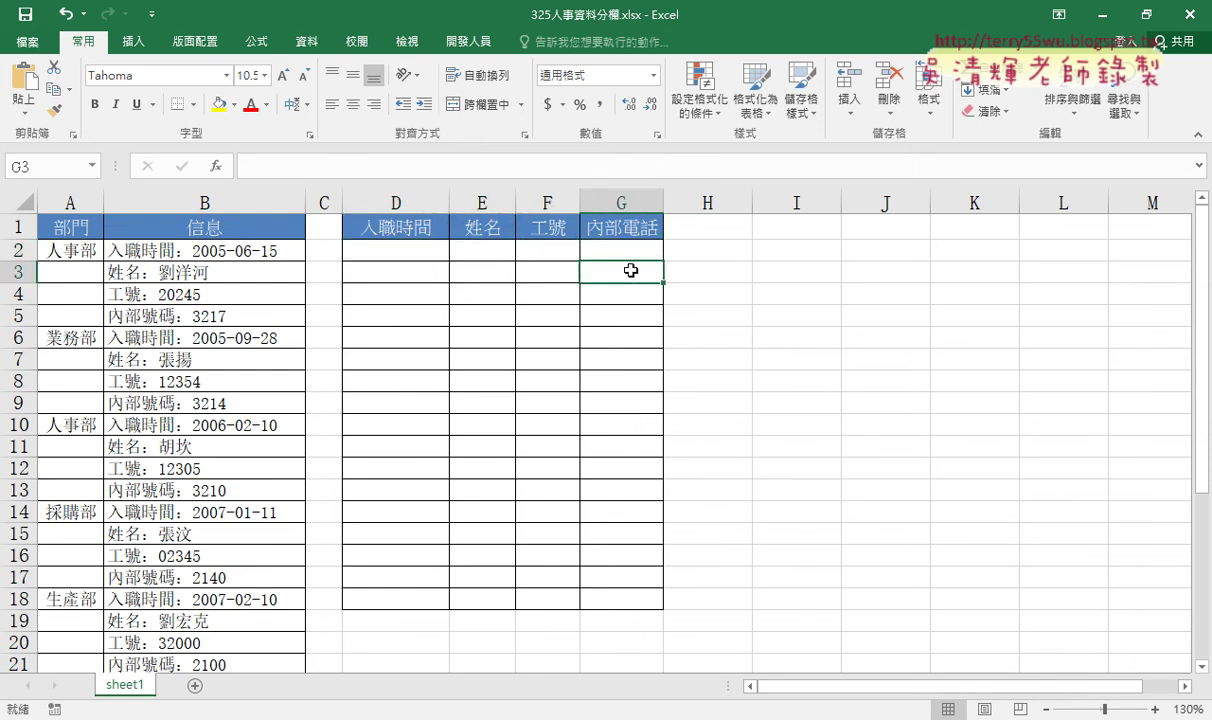
left_click(423, 258)
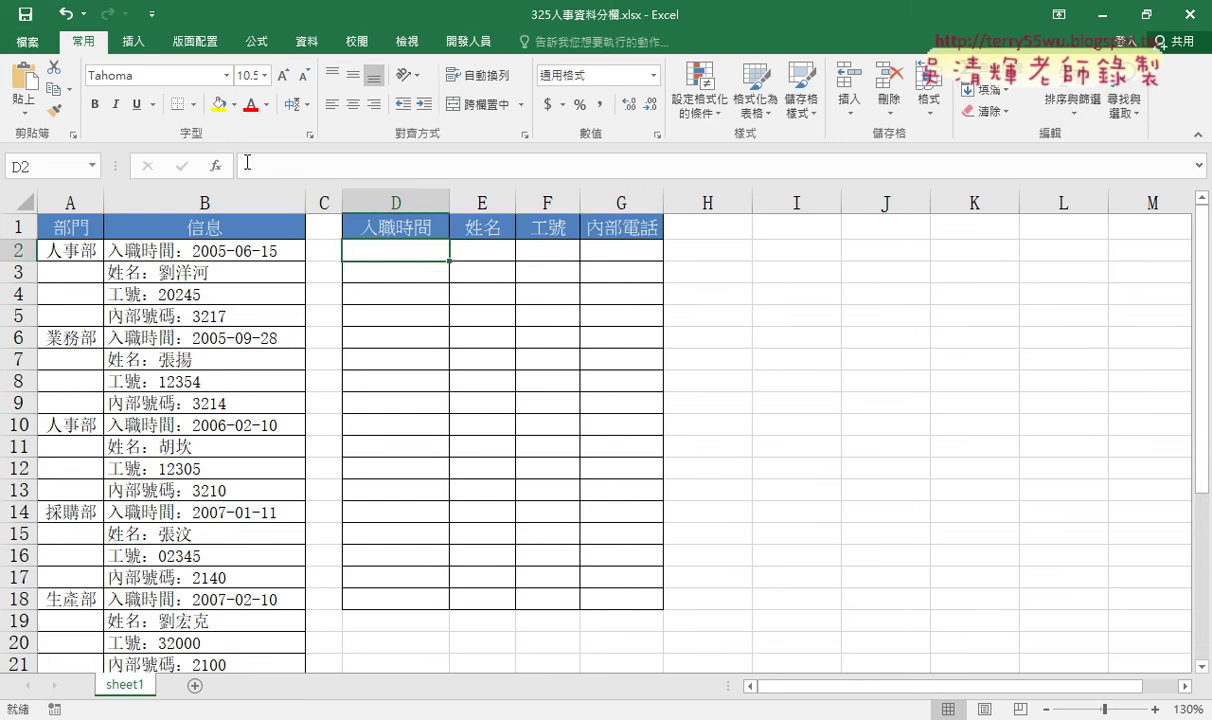
left_click(217, 166)
Pick INDEX from the 檢視與參照 function list and confirm it for D2
left_click_drag(435, 70, 754, 102)
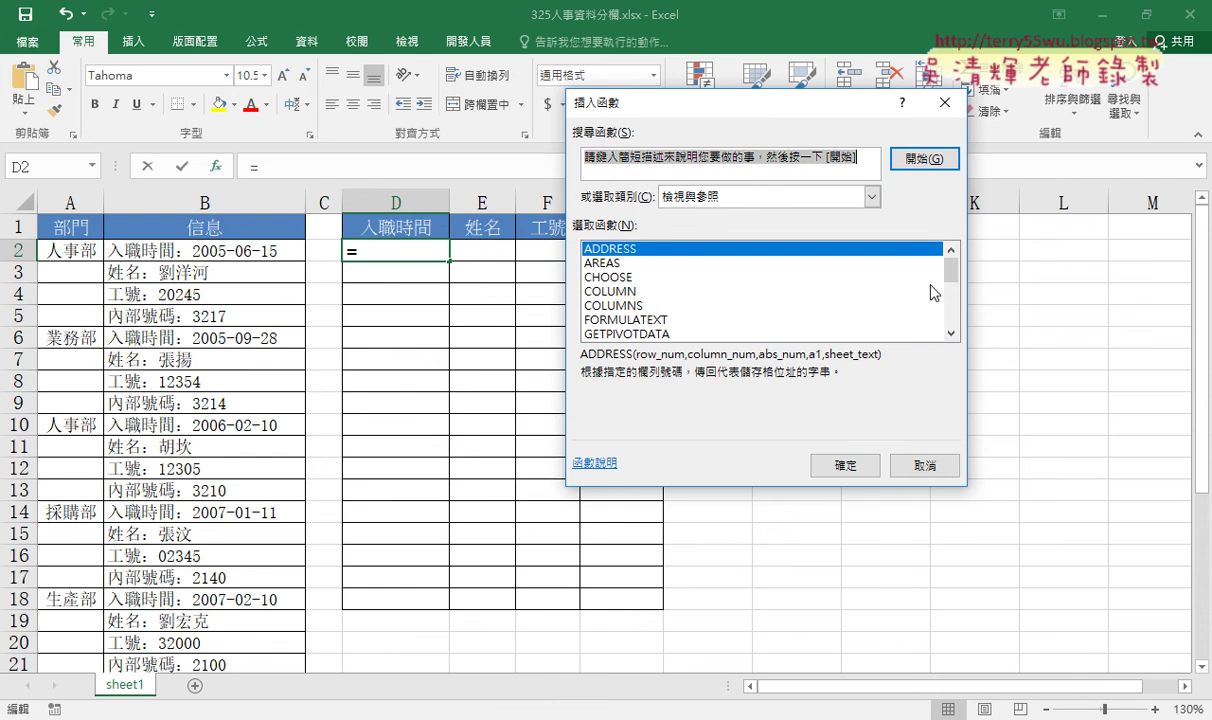
left_click(951, 333)
left_click(951, 333)
left_click(951, 333)
left_click(951, 333)
left_click(951, 333)
left_click(951, 333)
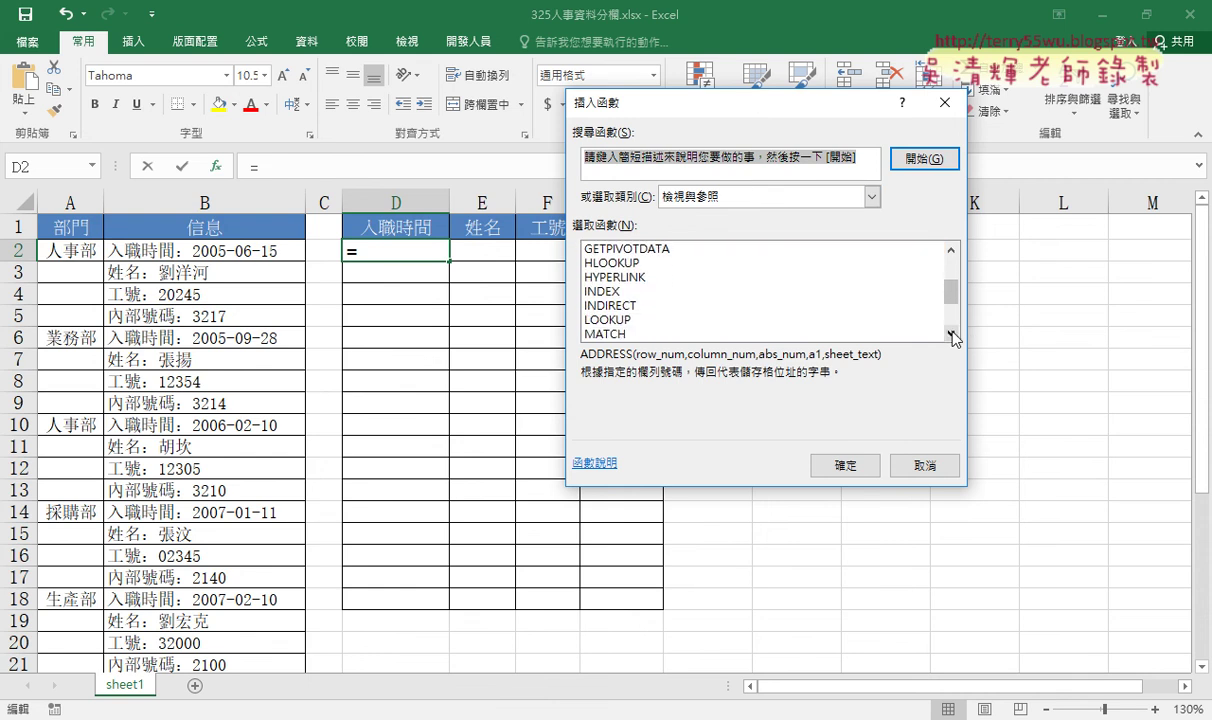
left_click(630, 292)
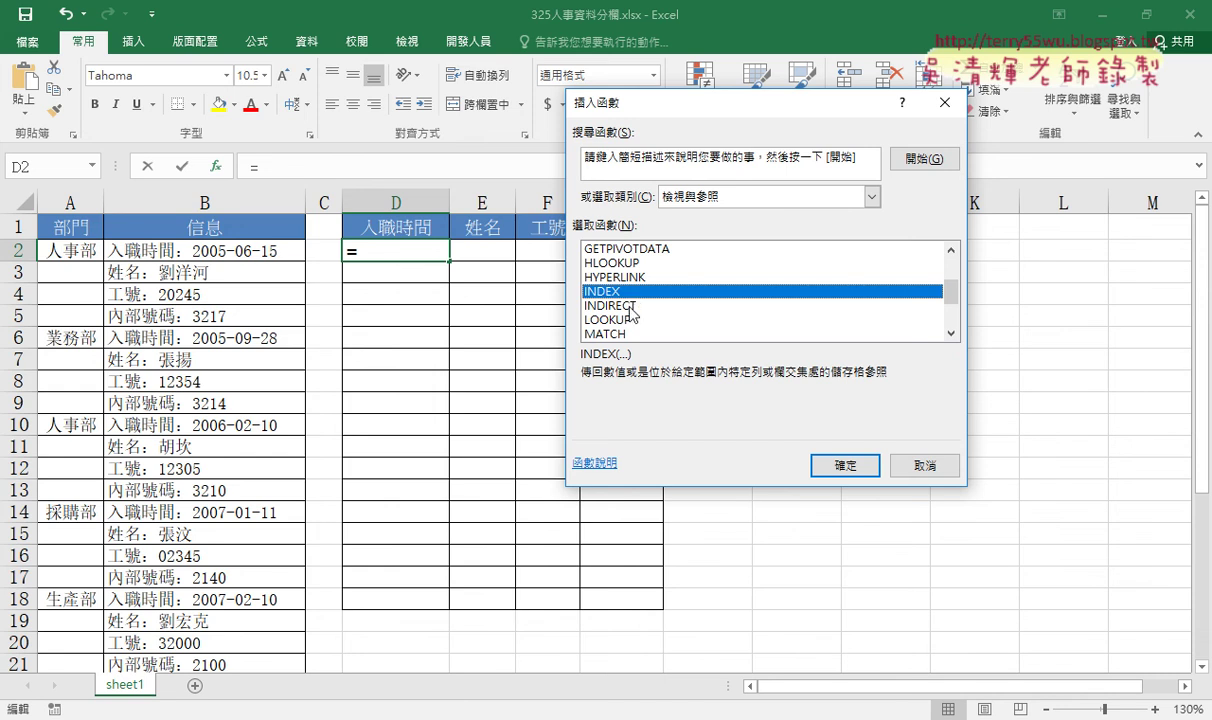
left_click(631, 306)
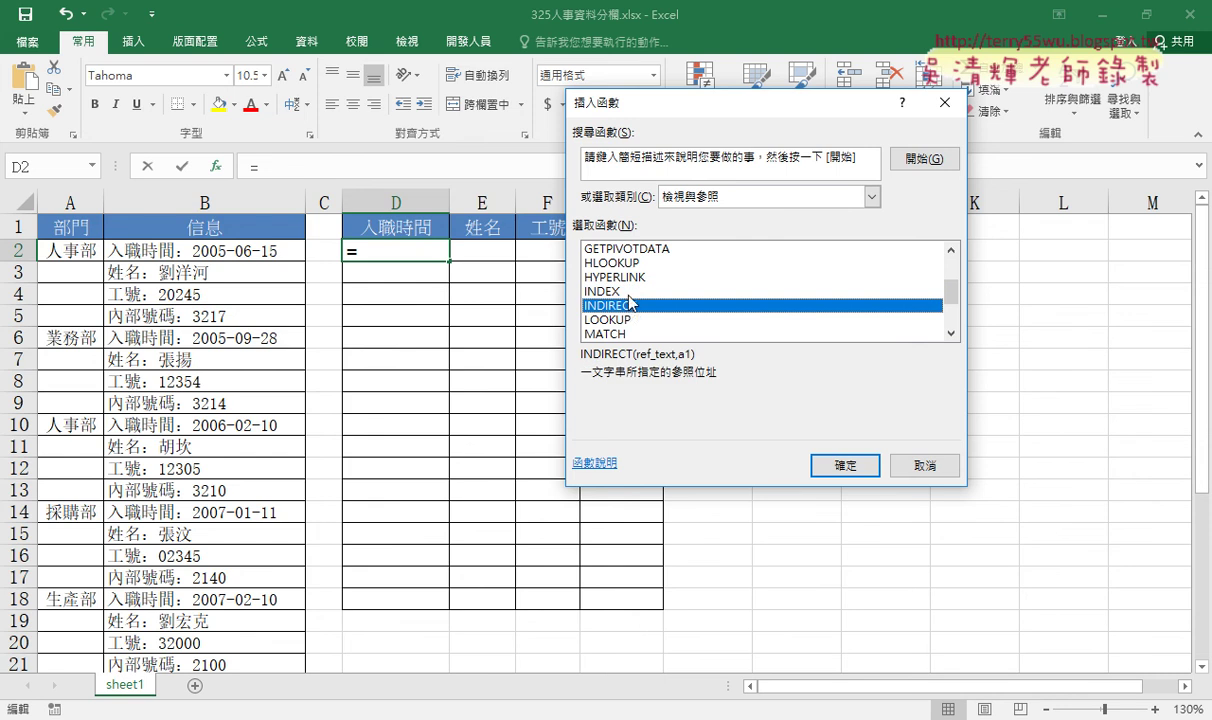
left_click(629, 293)
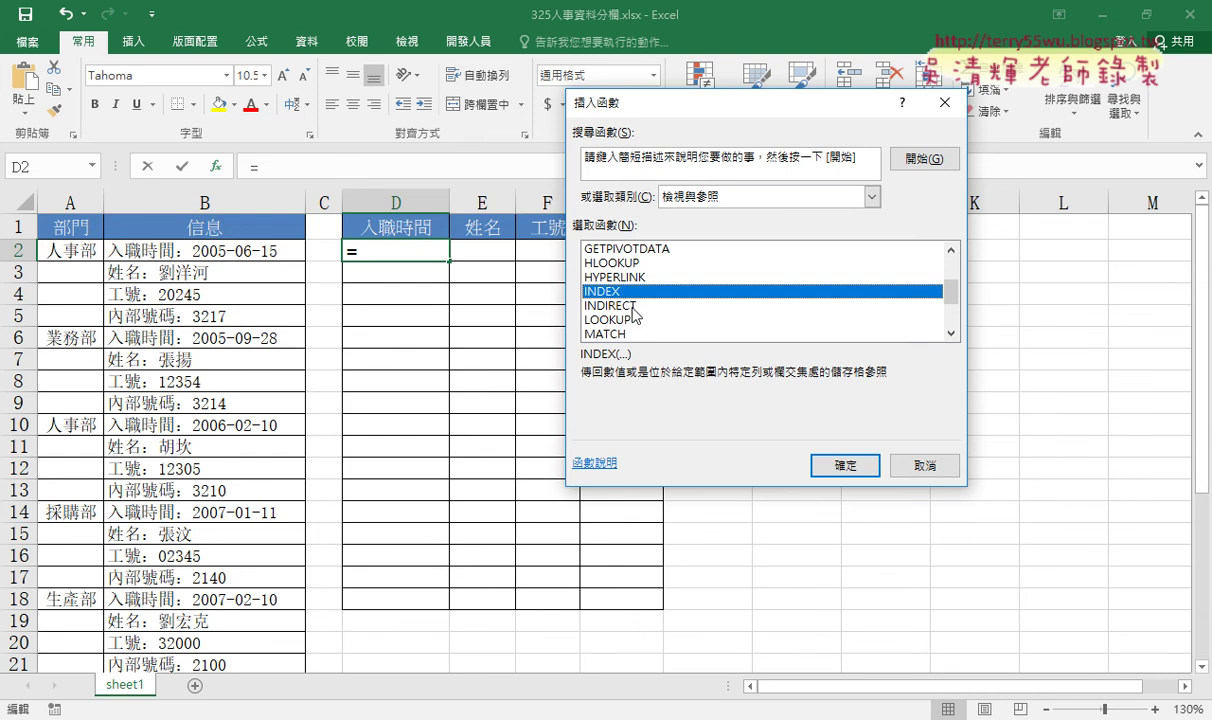
left_click(633, 302)
left_click(635, 296)
left_click(835, 466)
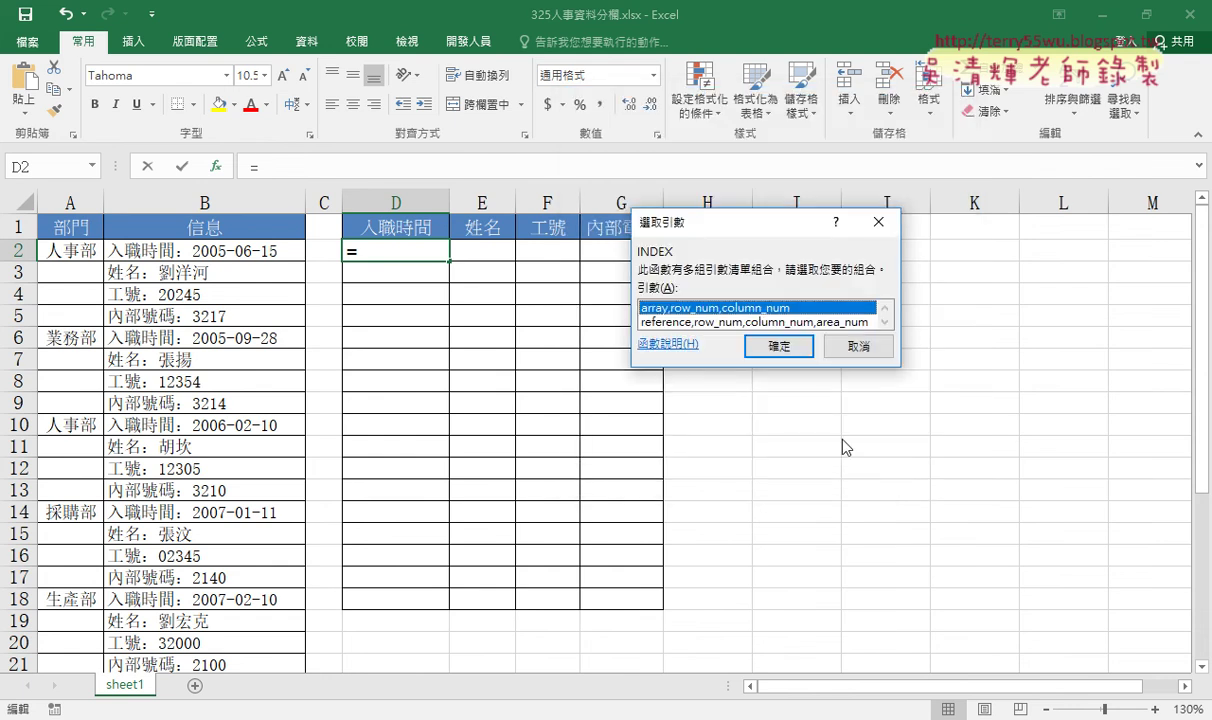
Choose INDEX's array, row_num, column_num form and move the arguments dialog aside
left_click(783, 352)
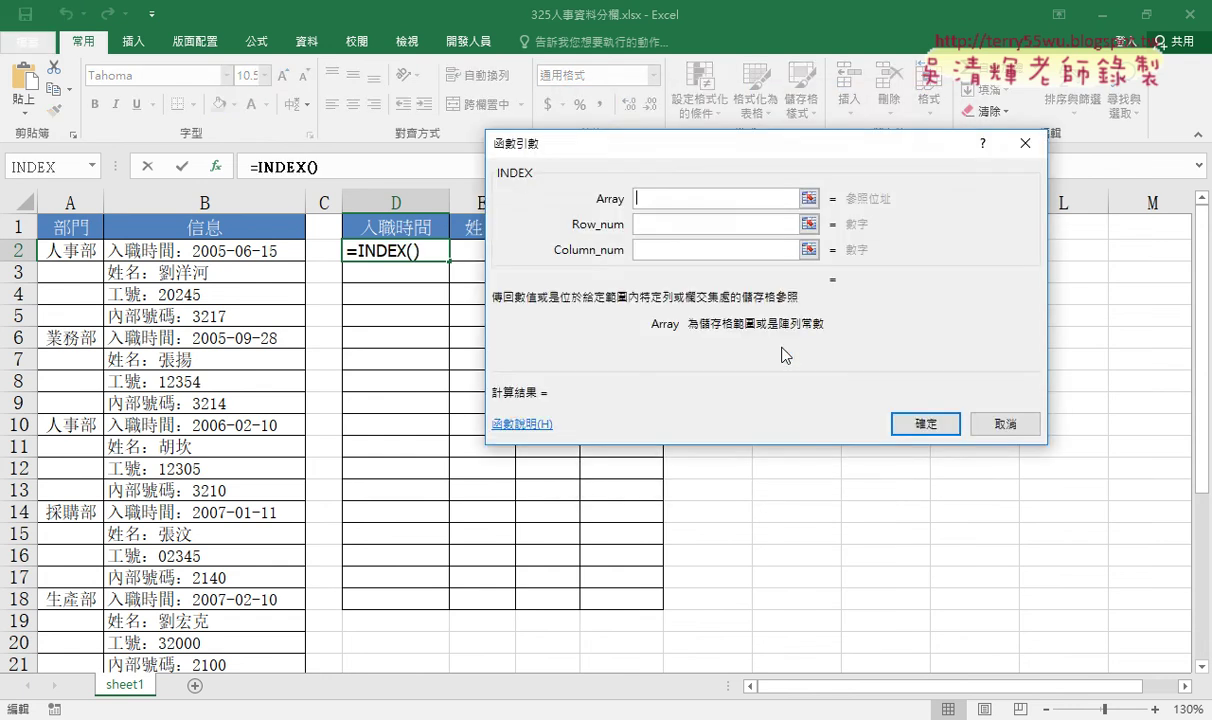
left_click_drag(698, 139, 910, 165)
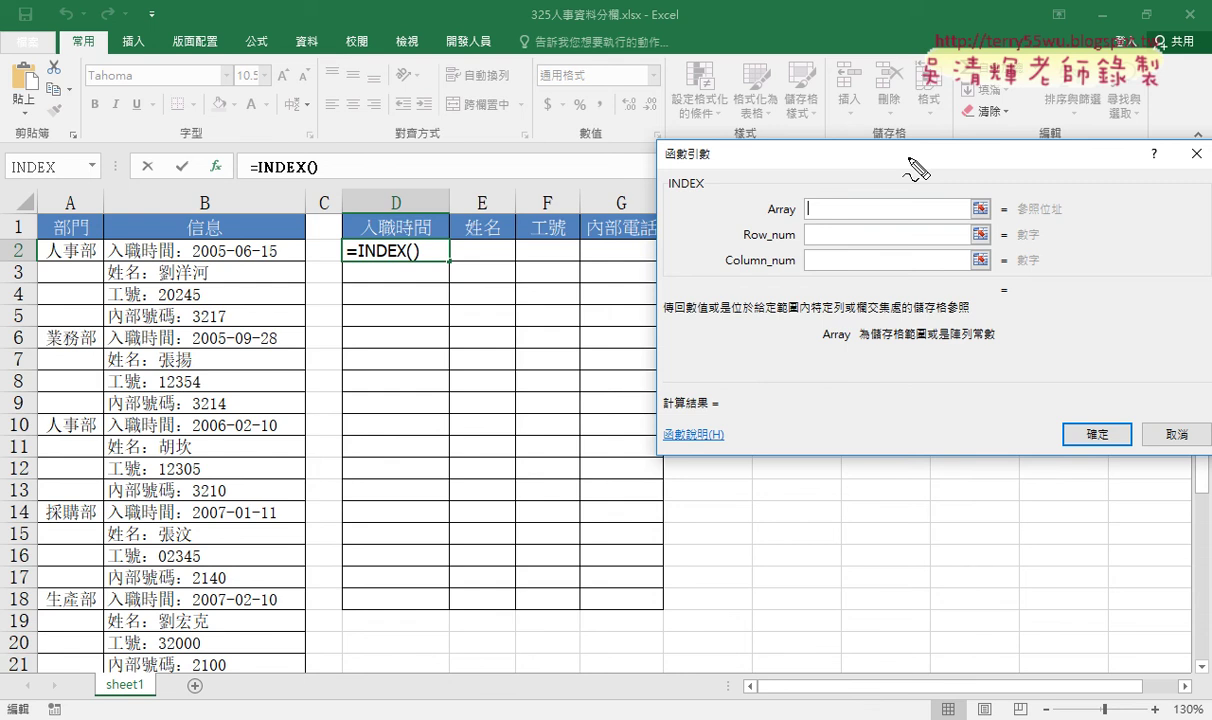
left_click_drag(796, 215, 771, 216)
left_click_drag(100, 243, 88, 405)
left_click_drag(103, 243, 303, 485)
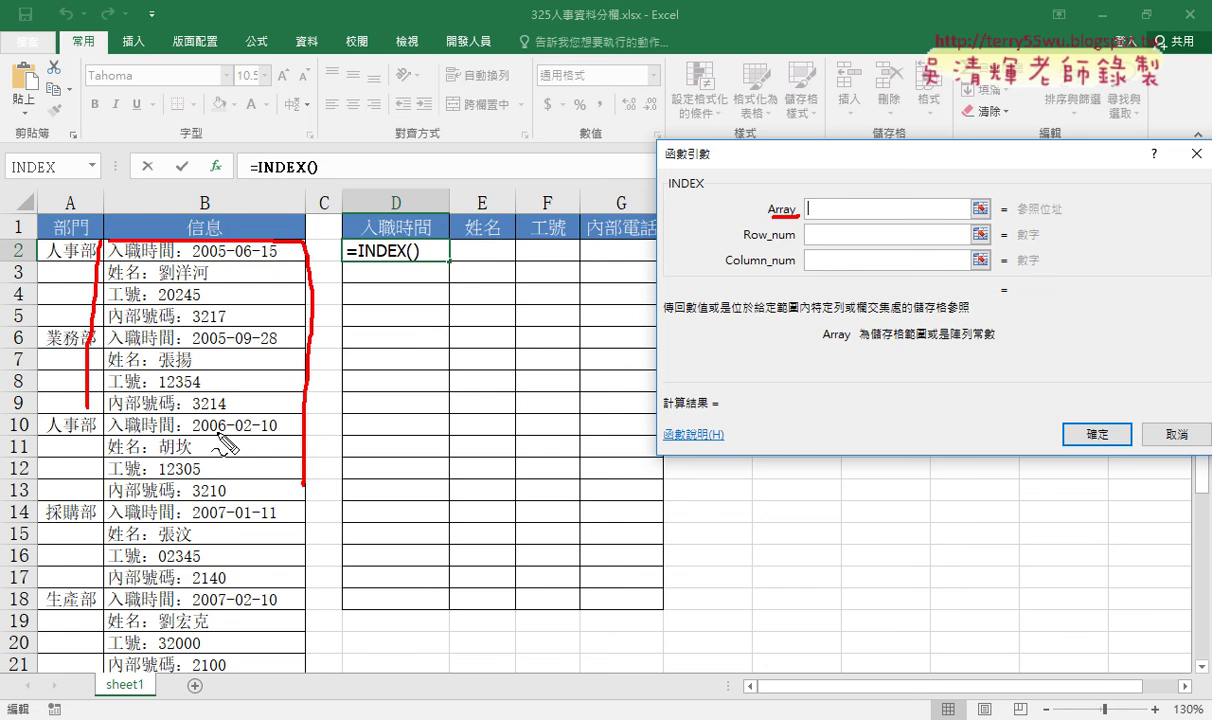
left_click_drag(212, 397, 259, 463)
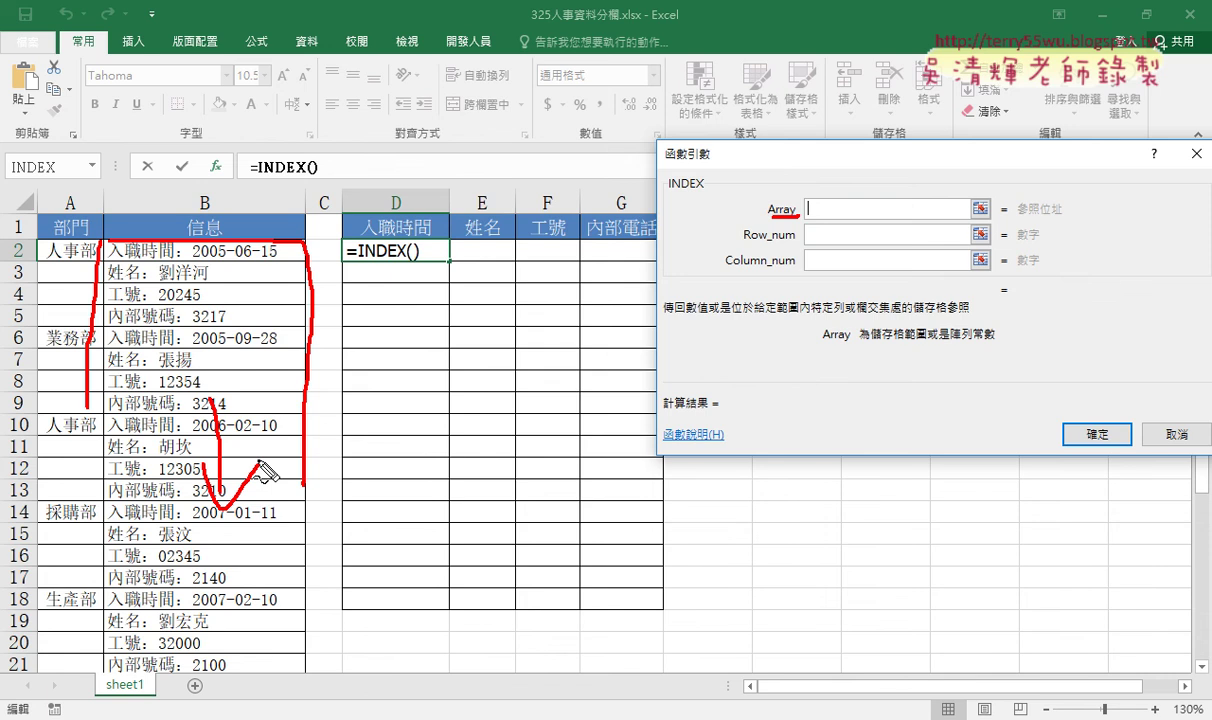
mouse_move(230, 244)
left_mouse_down()
mouse_move(768, 103)
mouse_move(842, 200)
mouse_move(806, 215)
mouse_move(830, 214)
left_mouse_up()
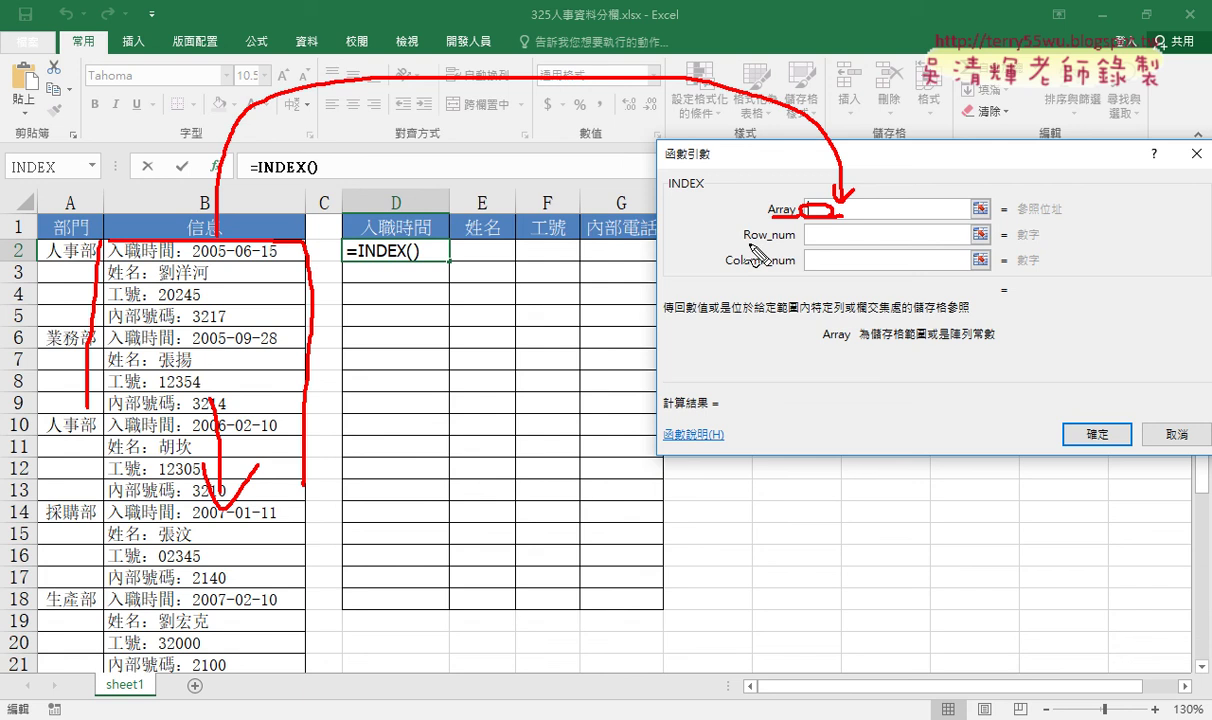
left_click_drag(748, 242, 797, 242)
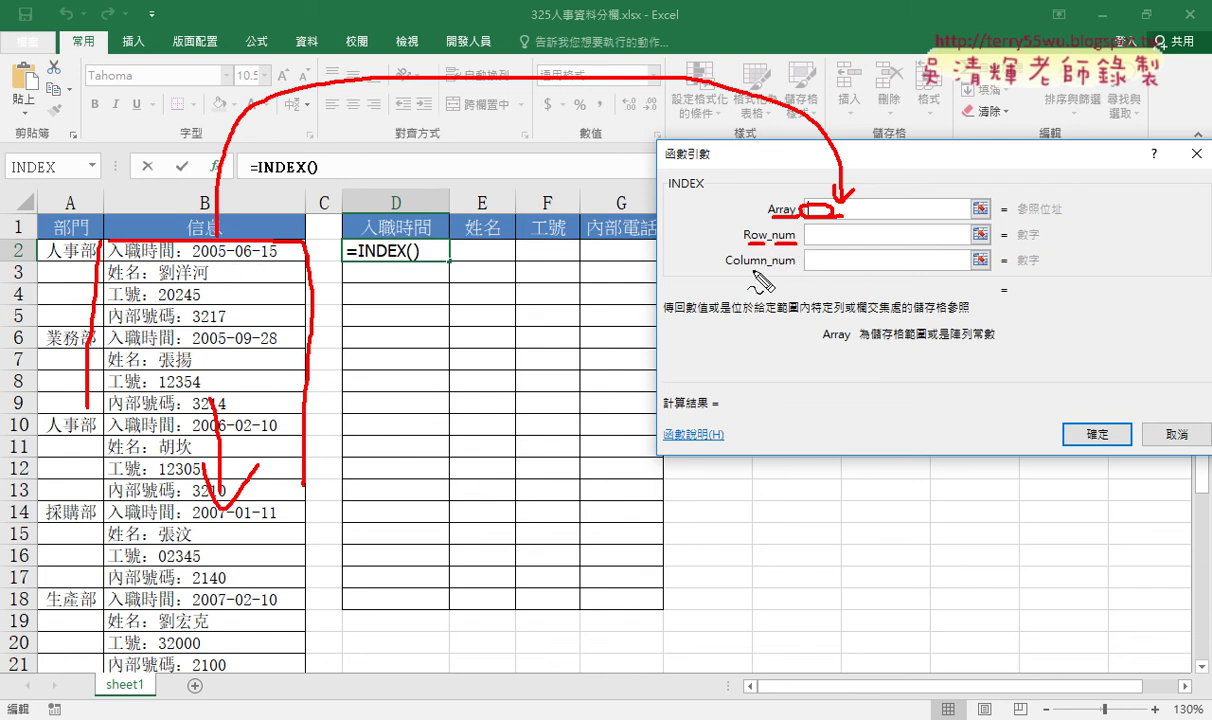
left_click_drag(726, 268, 796, 268)
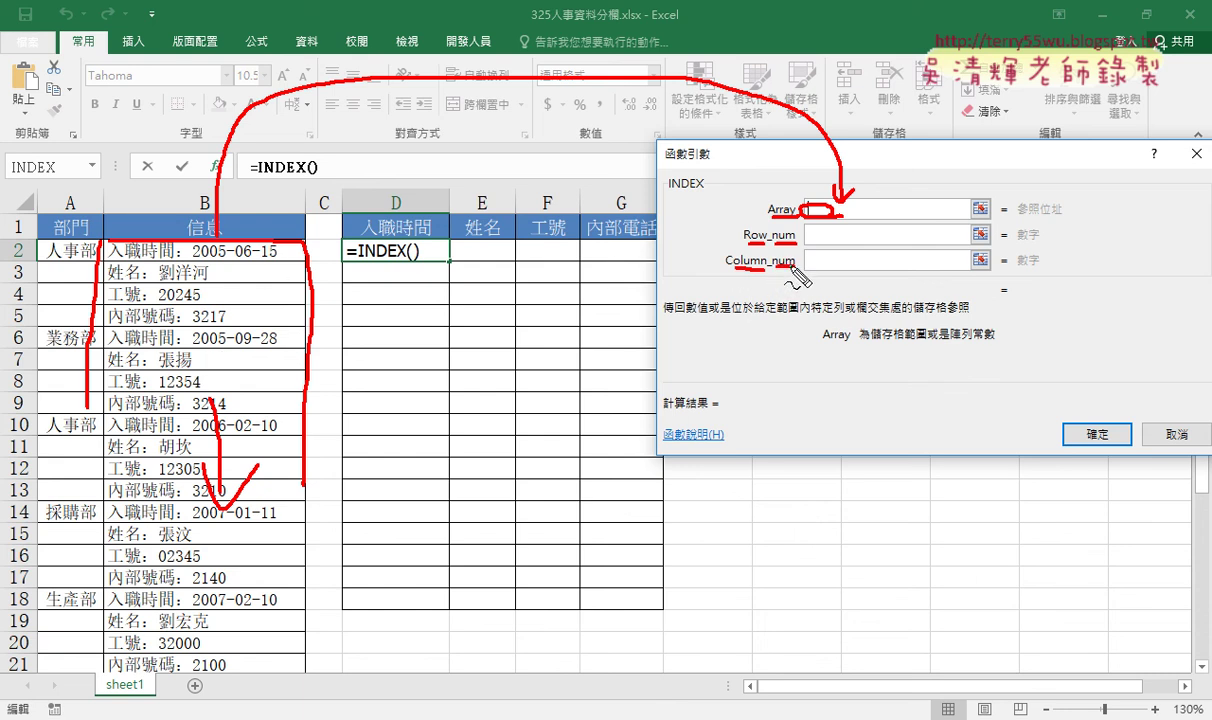
left_click_drag(826, 252, 826, 273)
left_click_drag(174, 14, 176, 127)
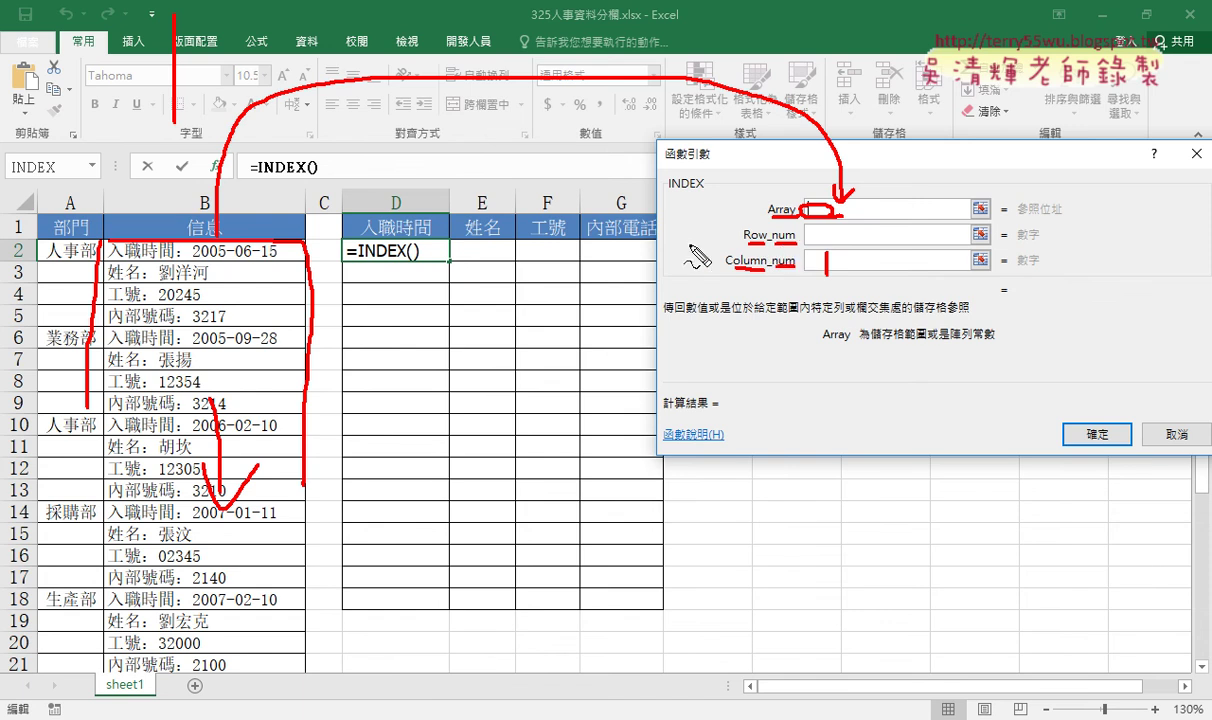
left_click_drag(250, 252, 305, 258)
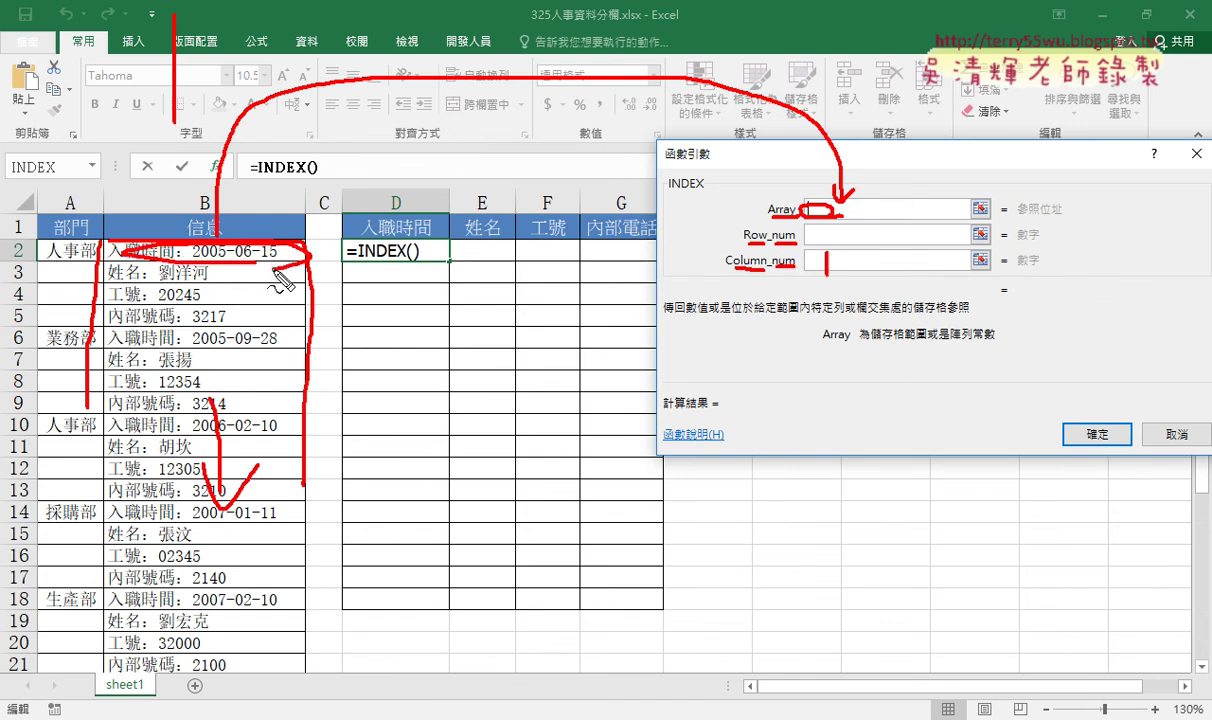
left_click_drag(849, 226, 849, 244)
key("Escape")
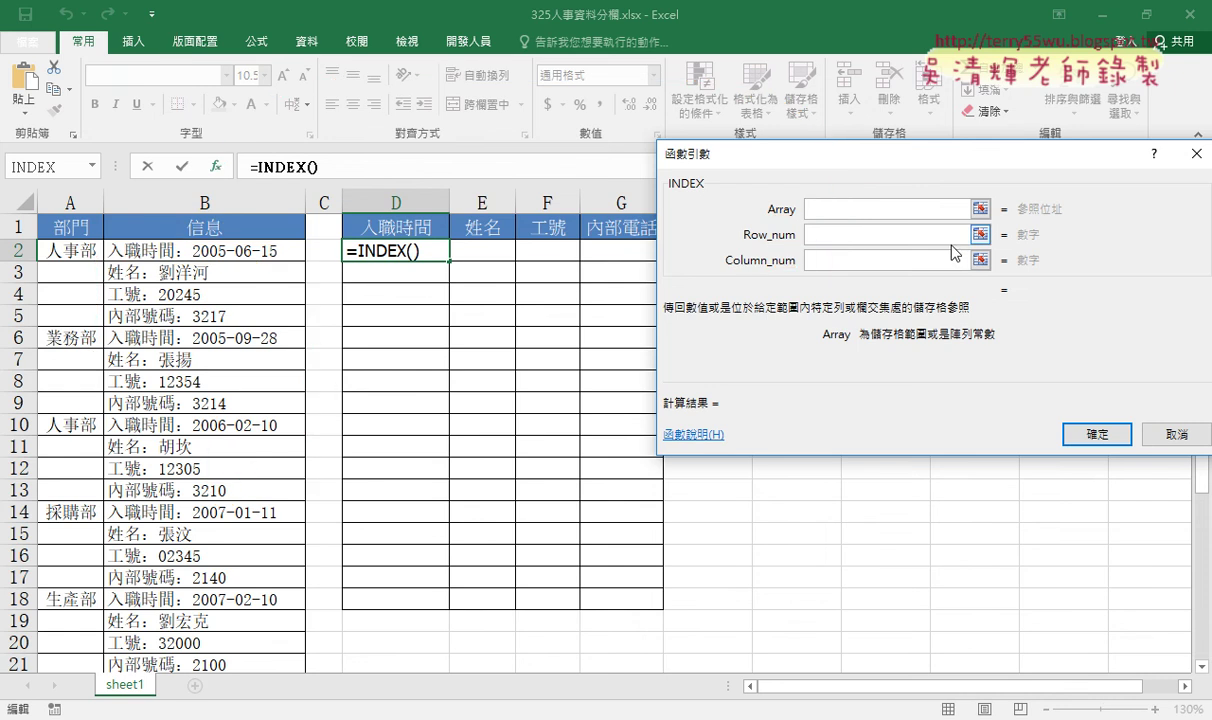
Set INDEX's Array to B2:B33 with row 1 and column 1, so D2 shows 2005-06-15
left_click(217, 250)
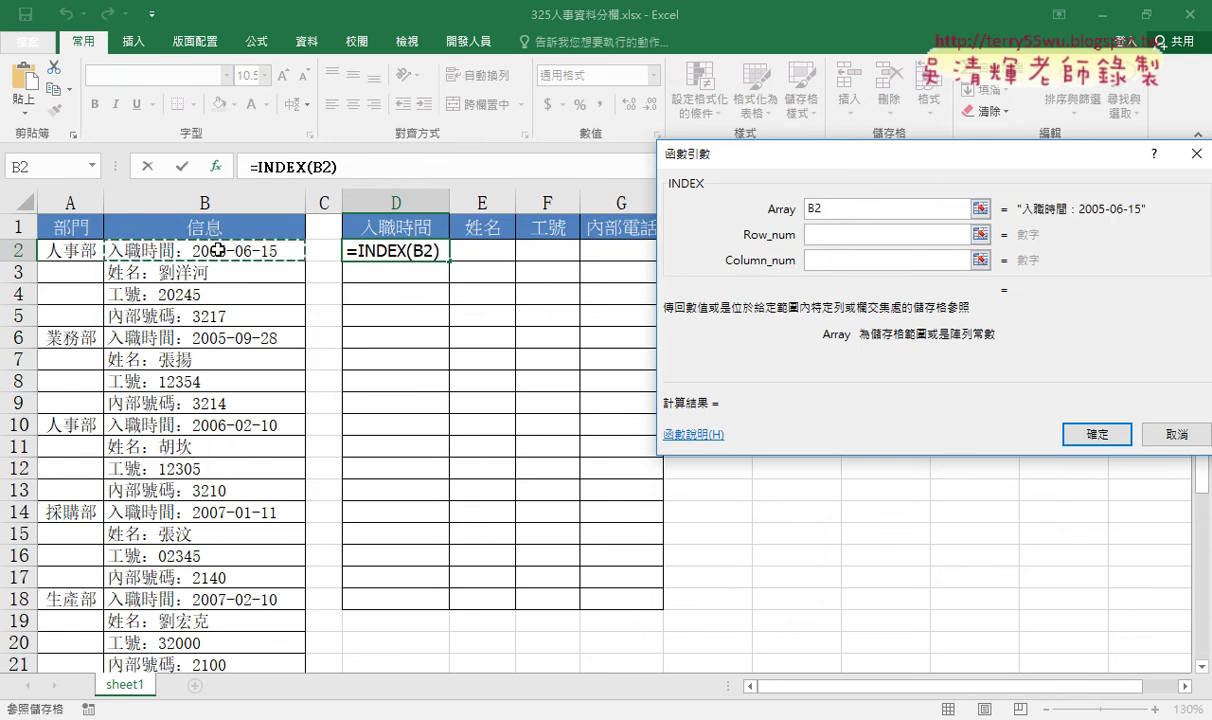
key("ctrl+shift+Down")
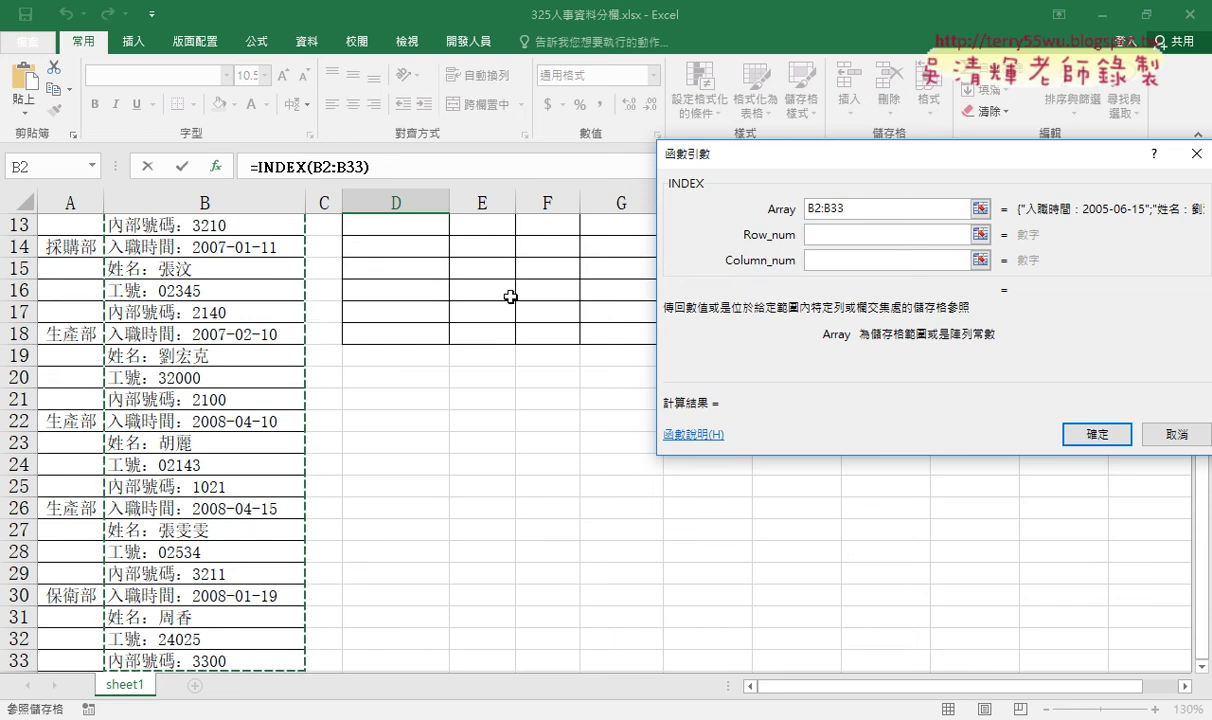
scroll(60, 330, "up", 4)
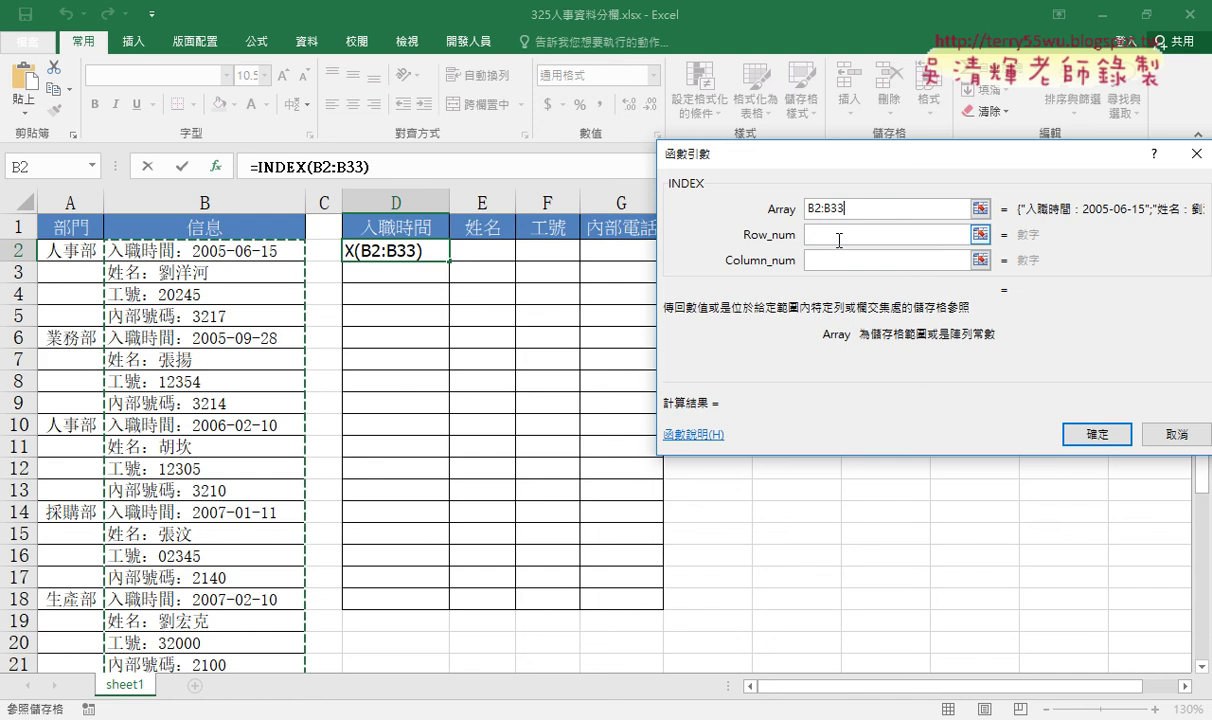
key("Tab")
key("Tab")
type("1")
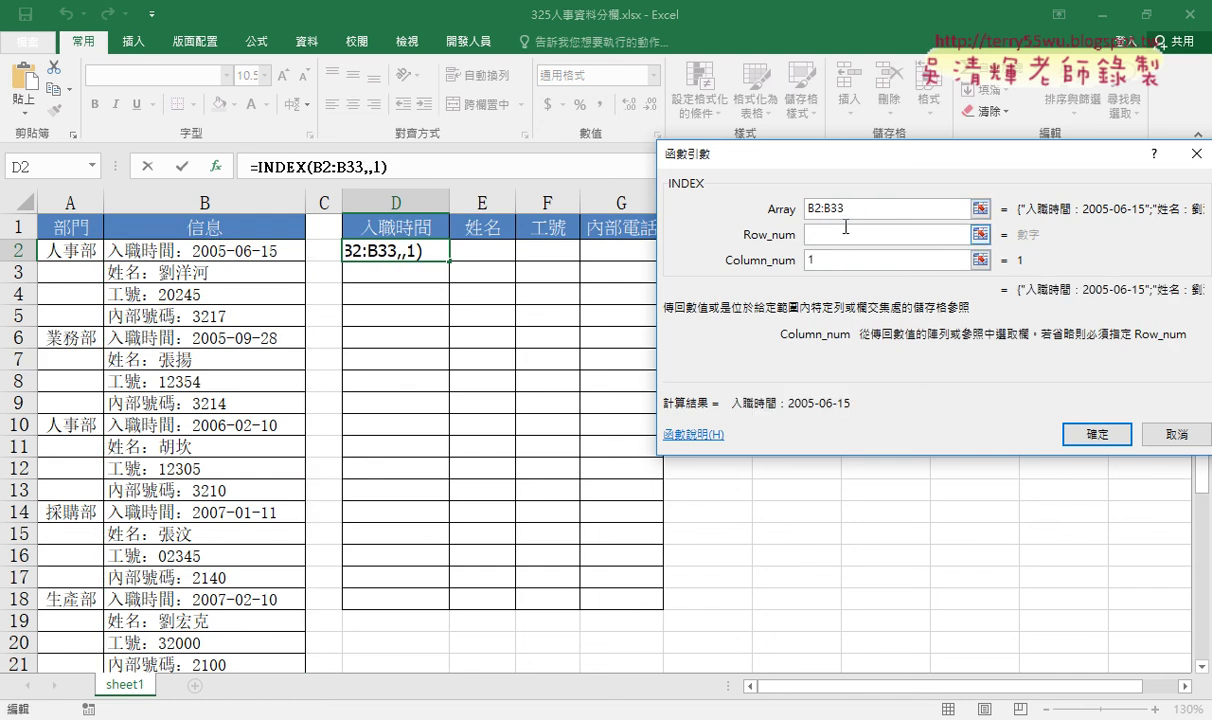
left_click(841, 233)
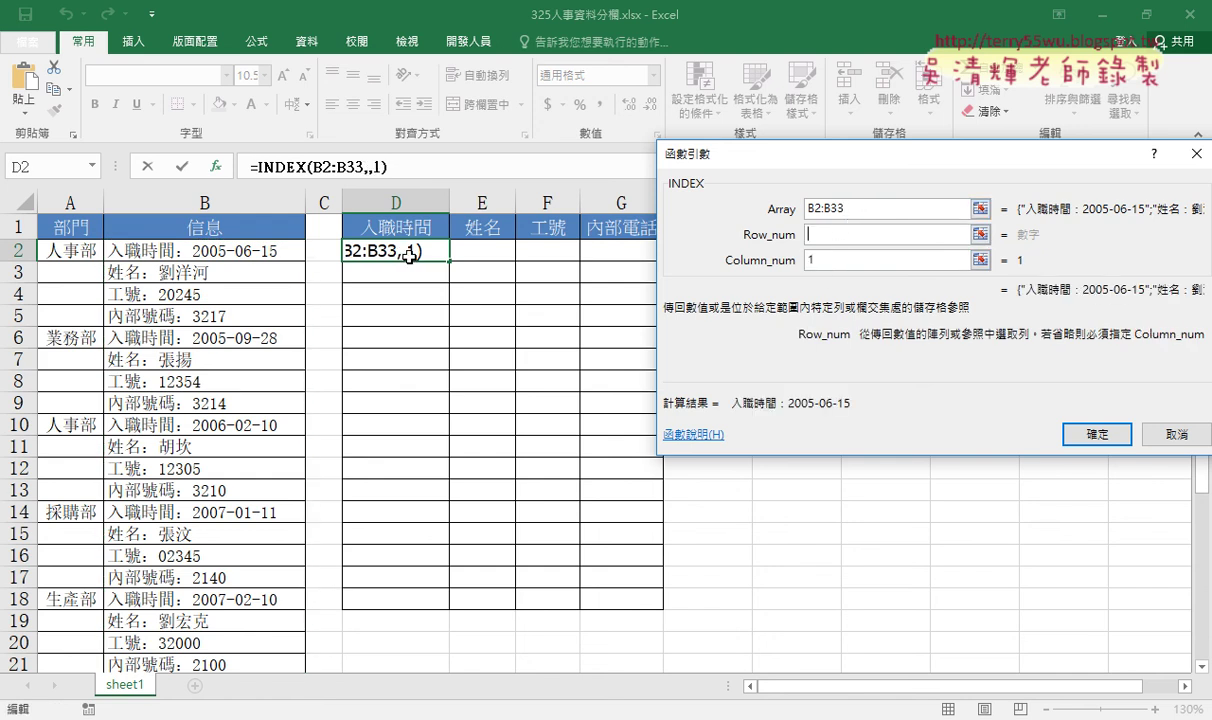
type("1")
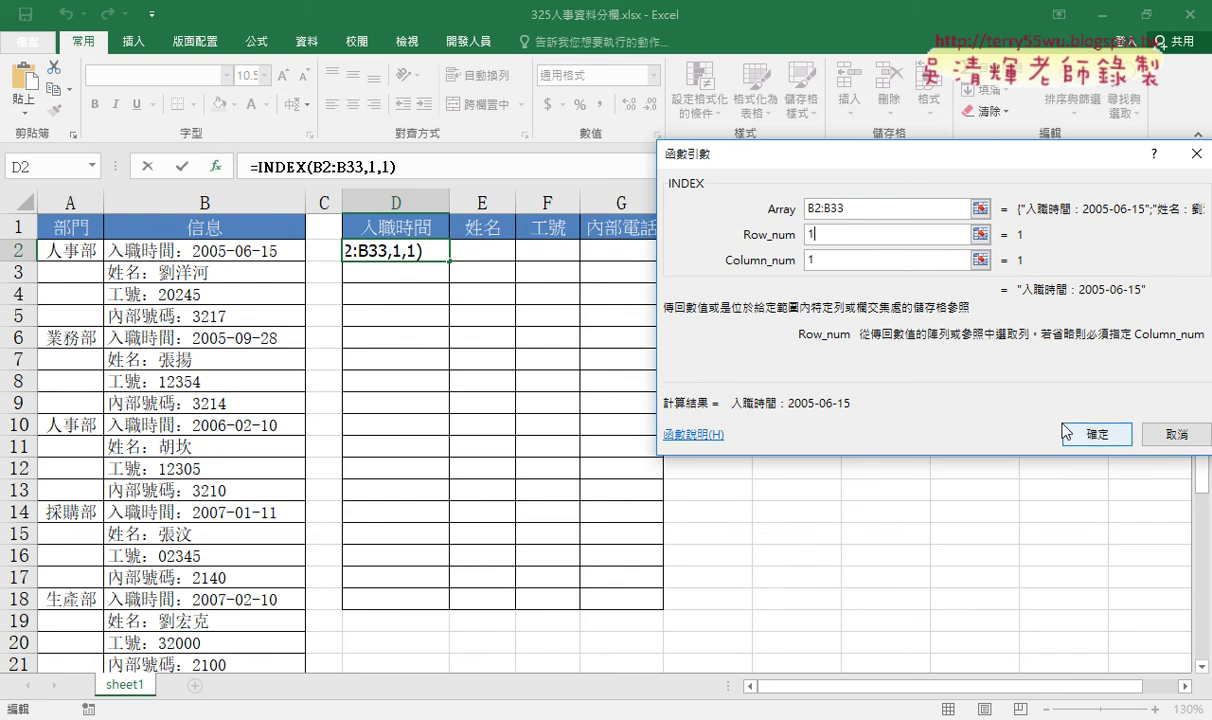
key("Return")
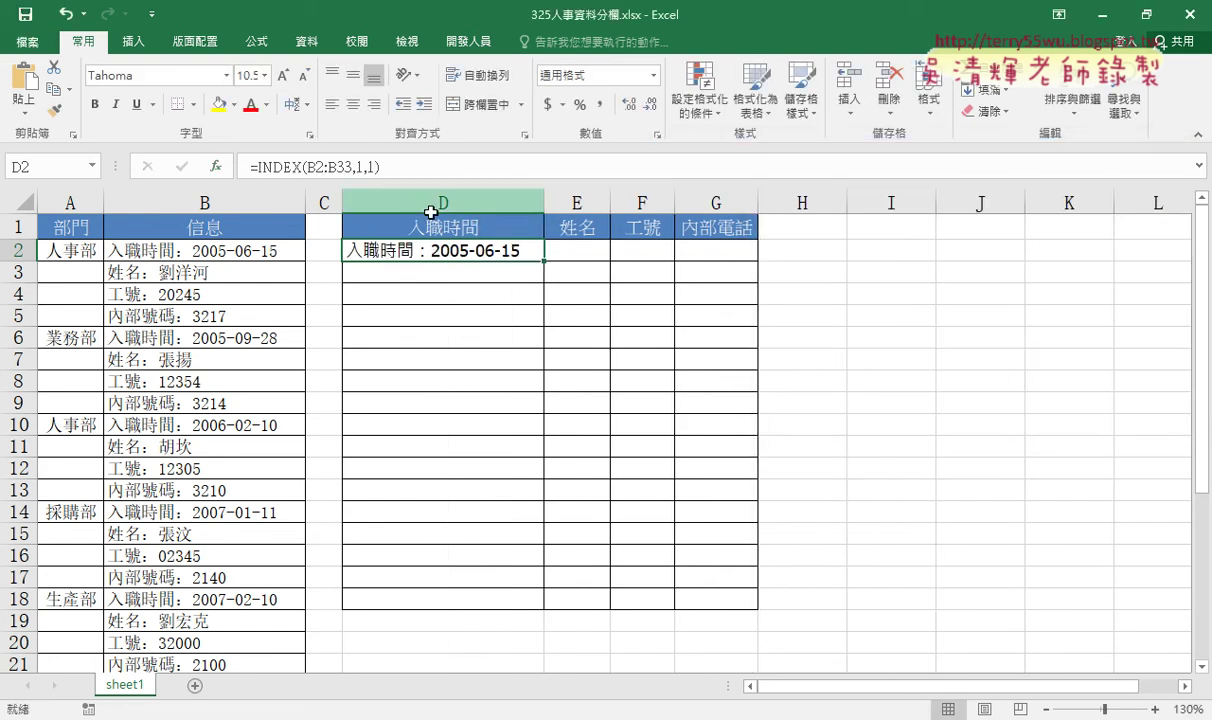
Autofit column D and copy D2's INDEX formula text from the formula bar
double_click(449, 203)
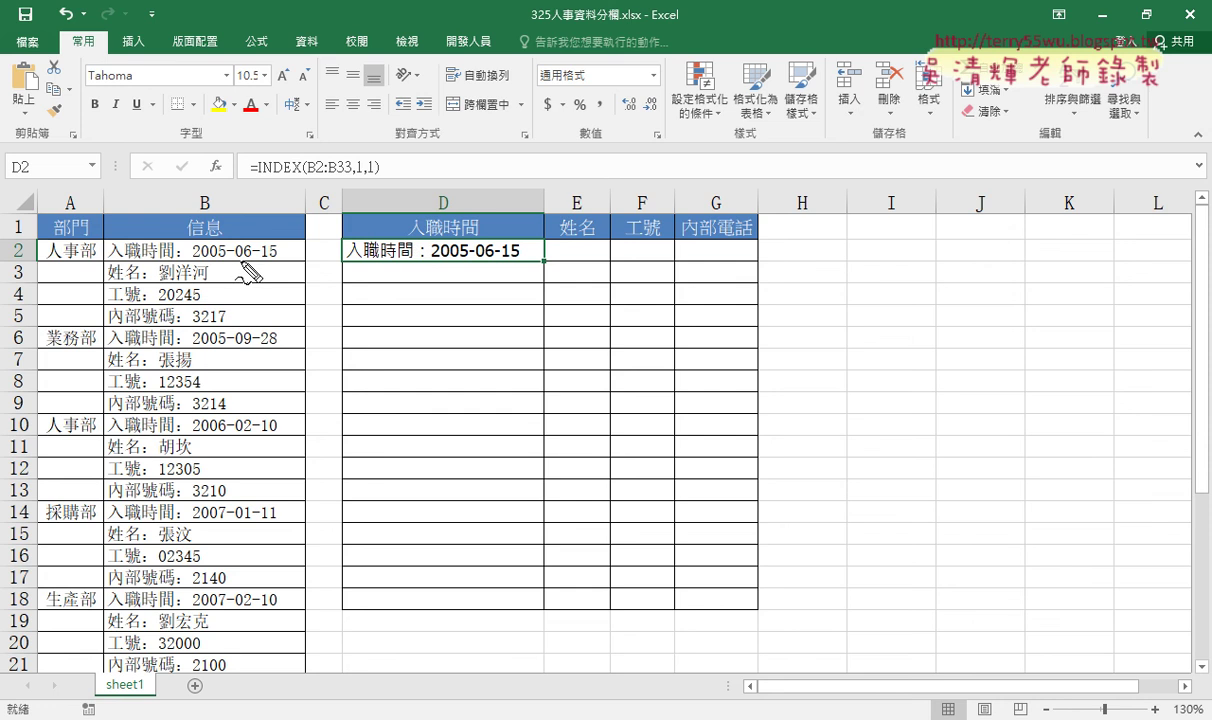
mouse_move(249, 262)
left_mouse_down()
mouse_move(251, 245)
mouse_move(262, 262)
mouse_move(422, 226)
left_mouse_up()
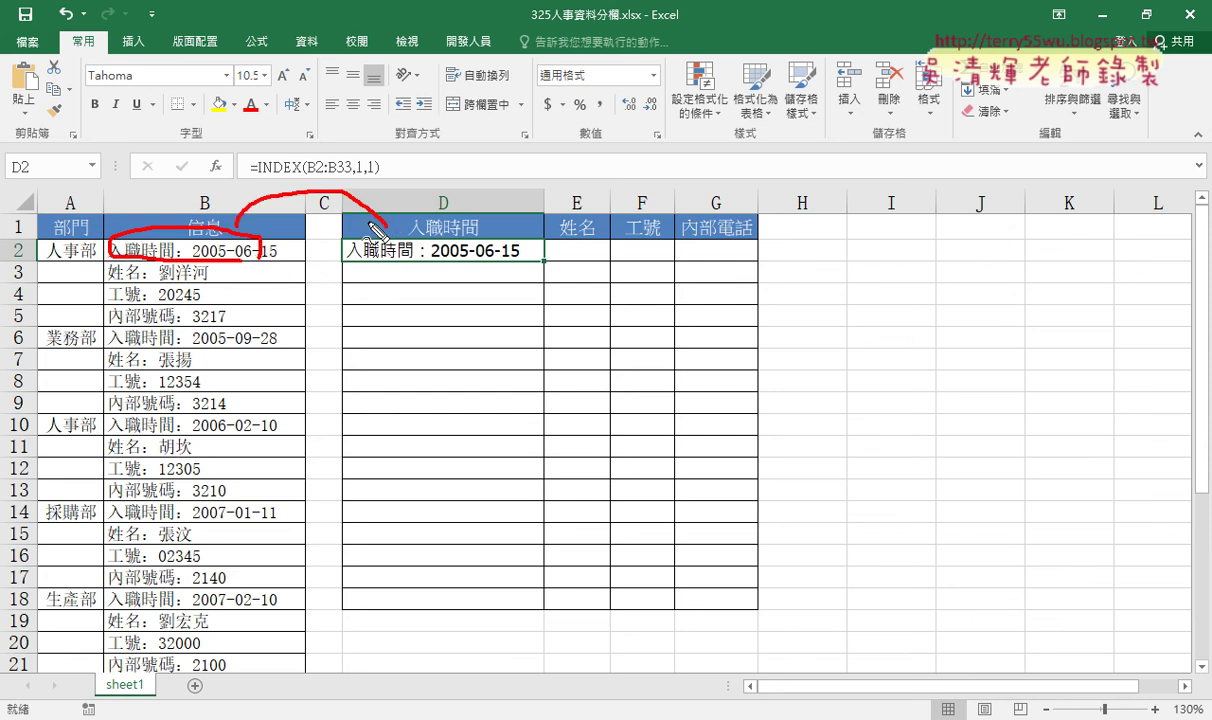
key("Escape")
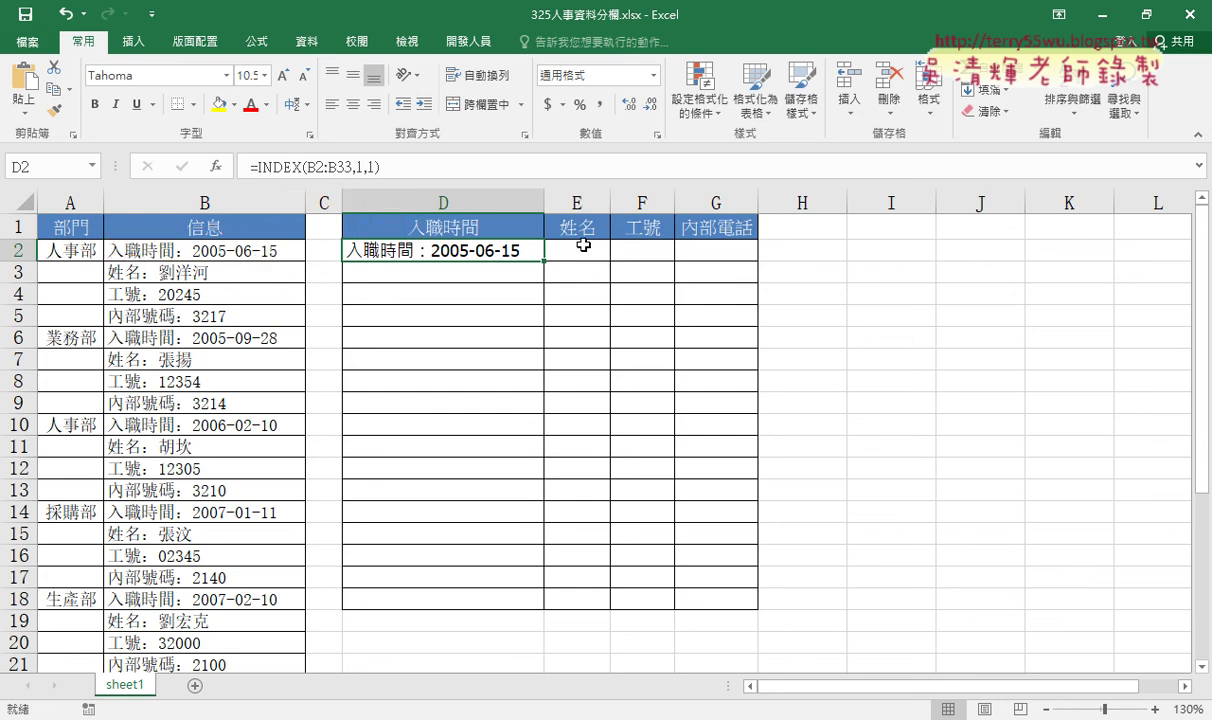
left_click(382, 162)
right_click(327, 166)
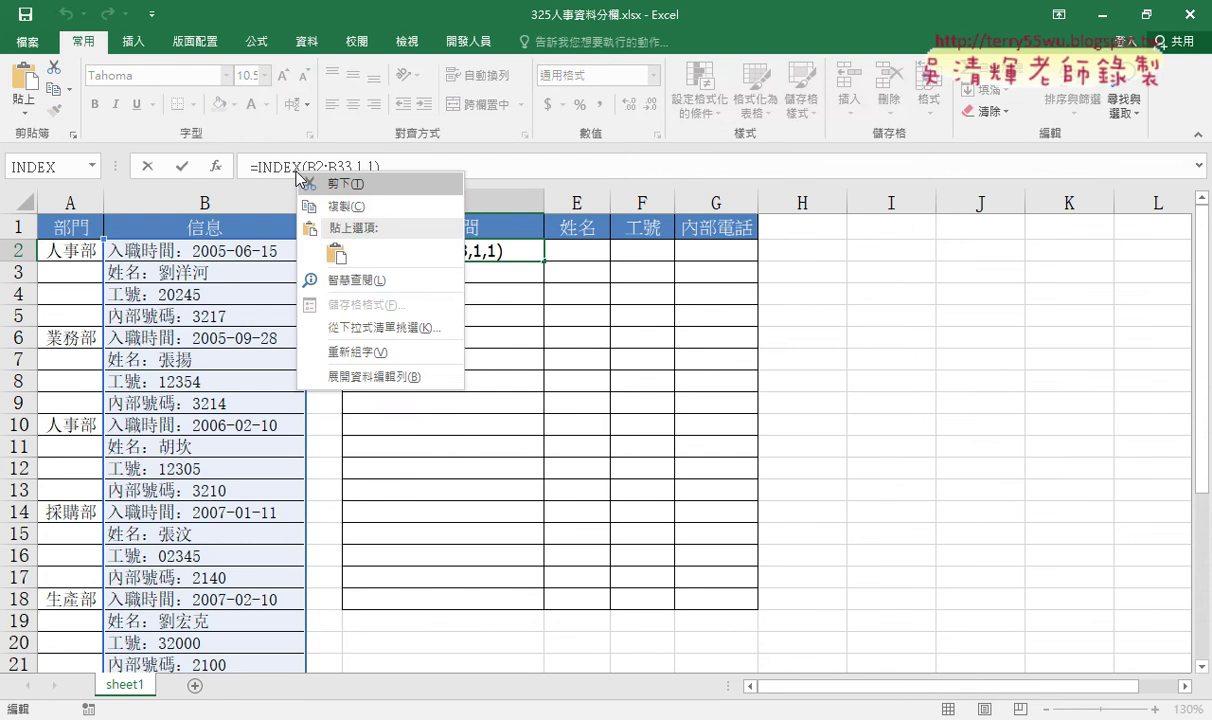
key("Escape")
Paste the formula into E2 with row_num 2 and autofit column E to the name
left_click(181, 166)
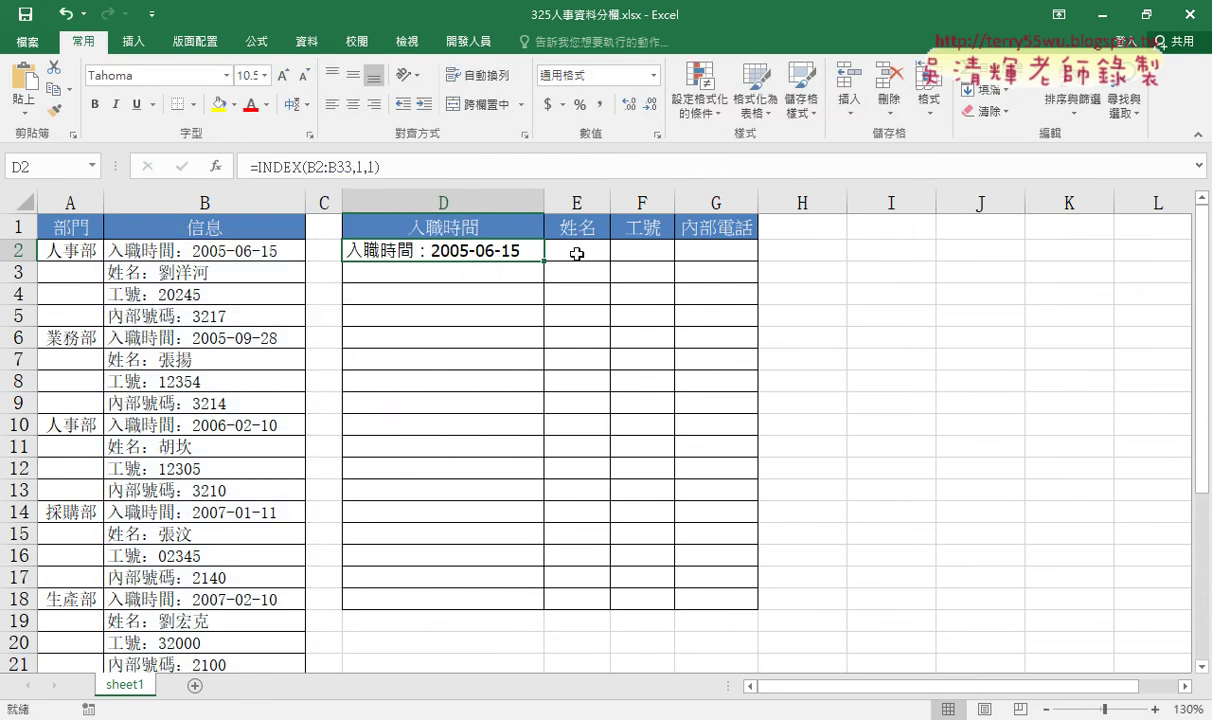
left_click(576, 251)
right_click(464, 174)
left_click(471, 238)
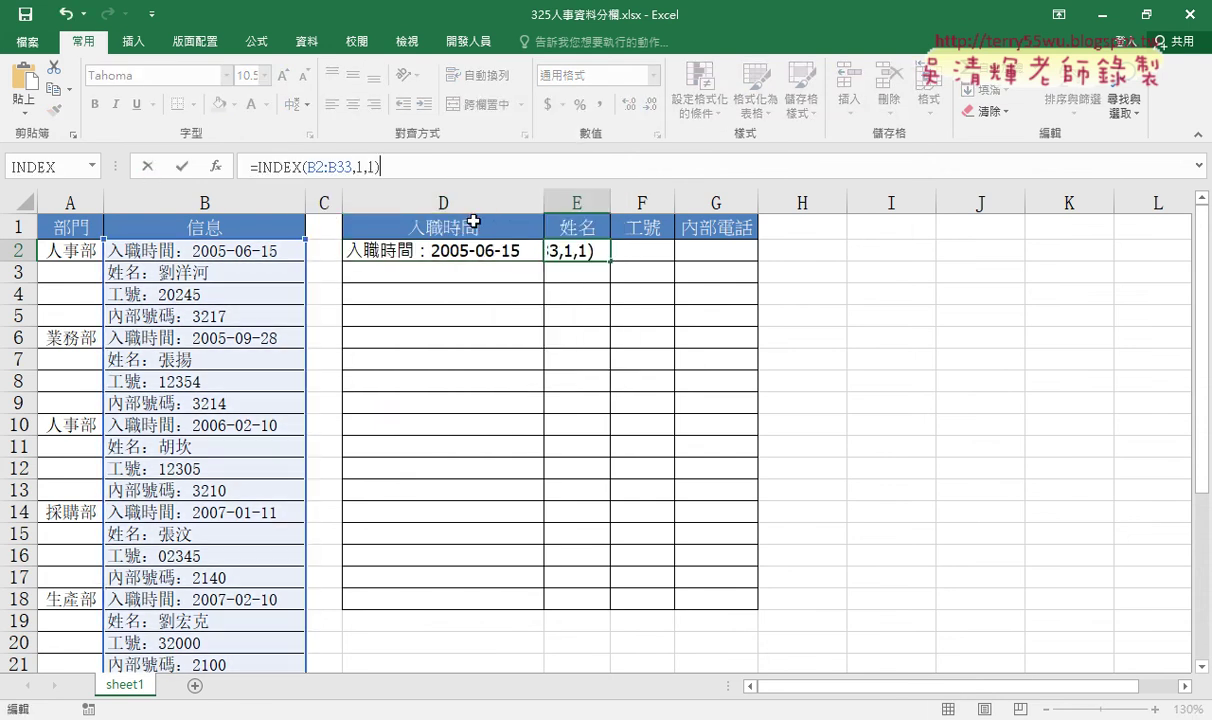
double_click(360, 166)
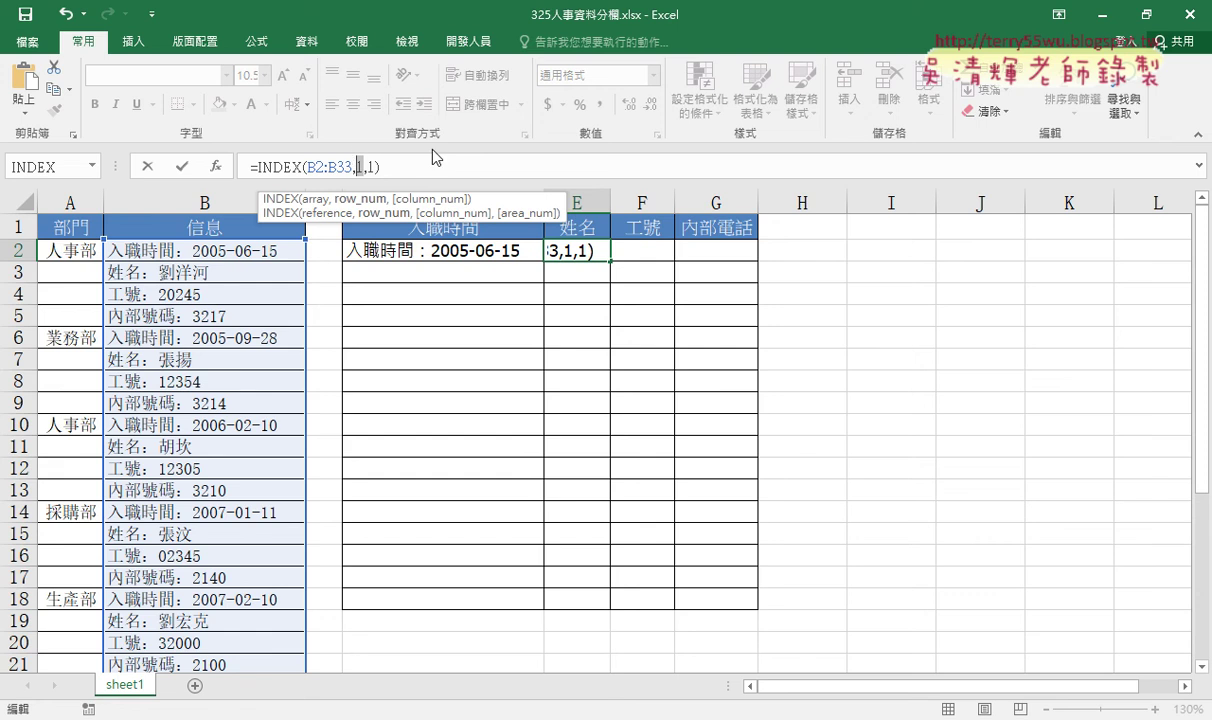
type("2")
left_click(181, 166)
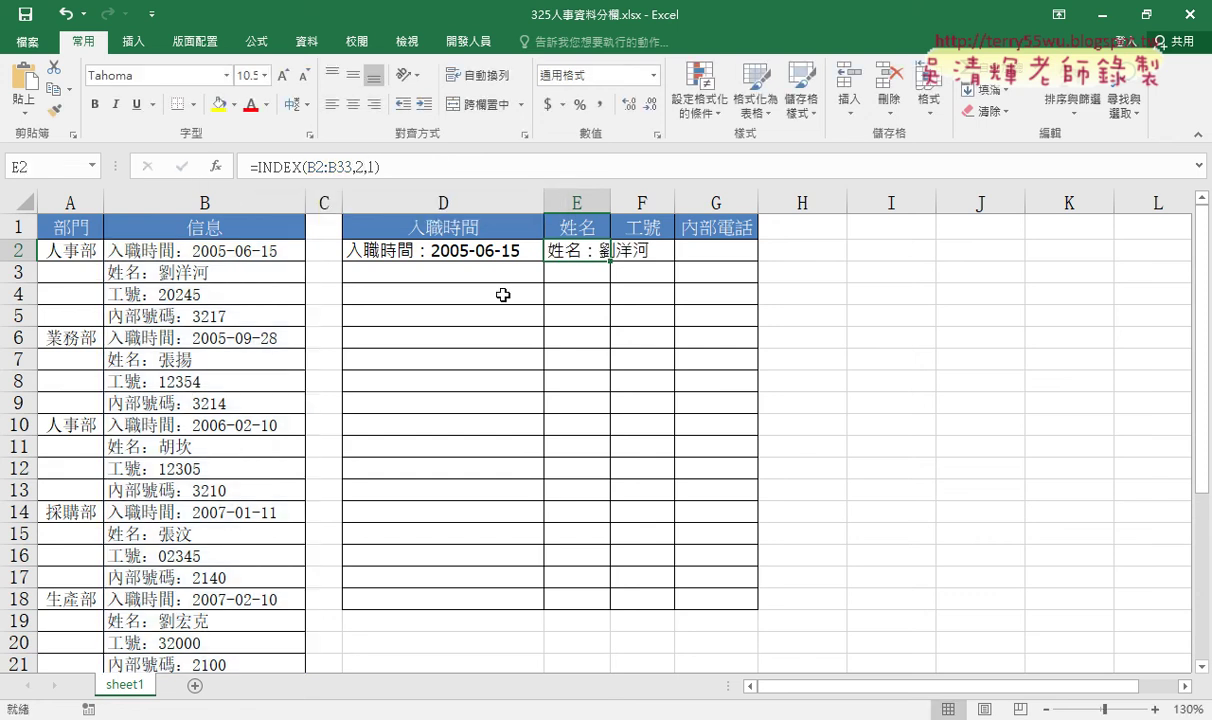
double_click(609, 206)
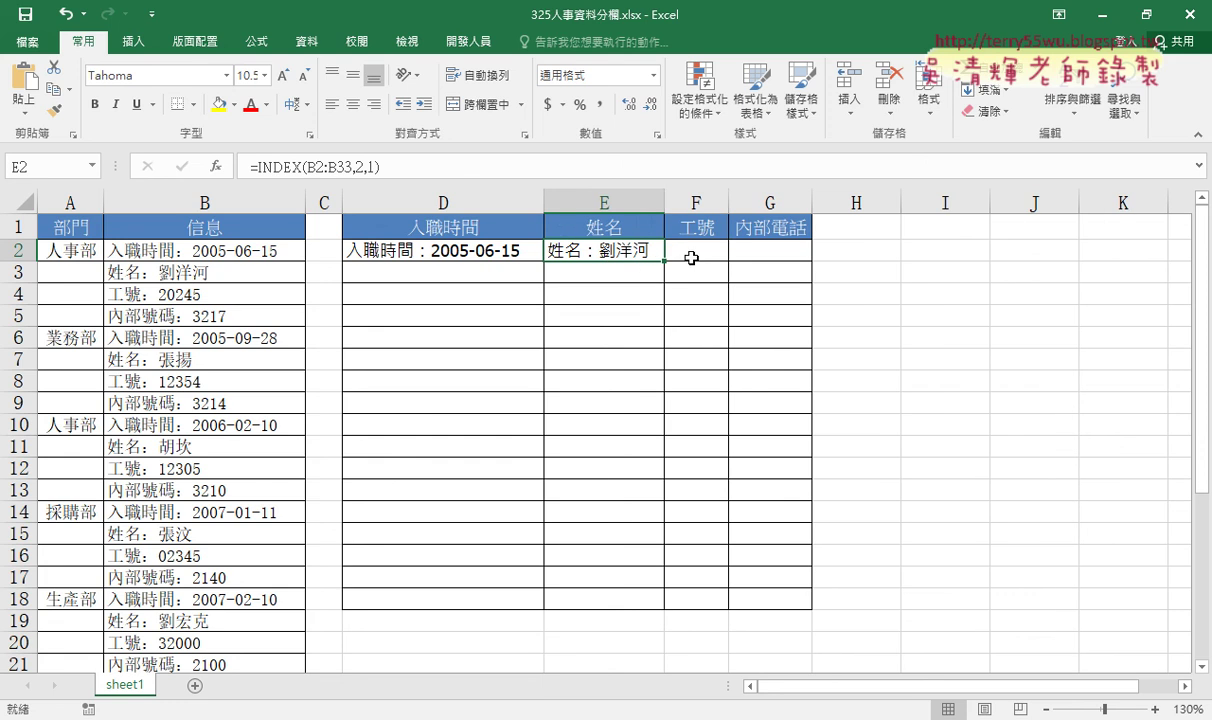
Put the formula in F2 with row_num 3, showing 工號：20245, and autofit column F
left_click(706, 246)
right_click(518, 160)
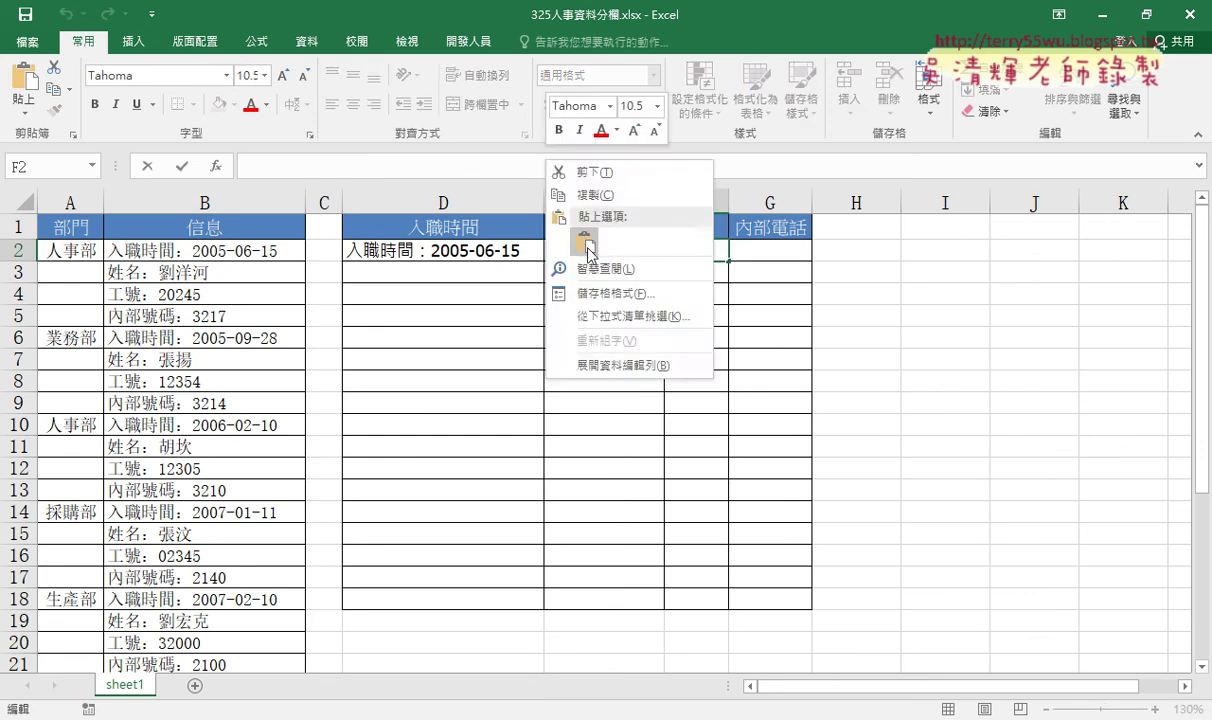
left_click(558, 236)
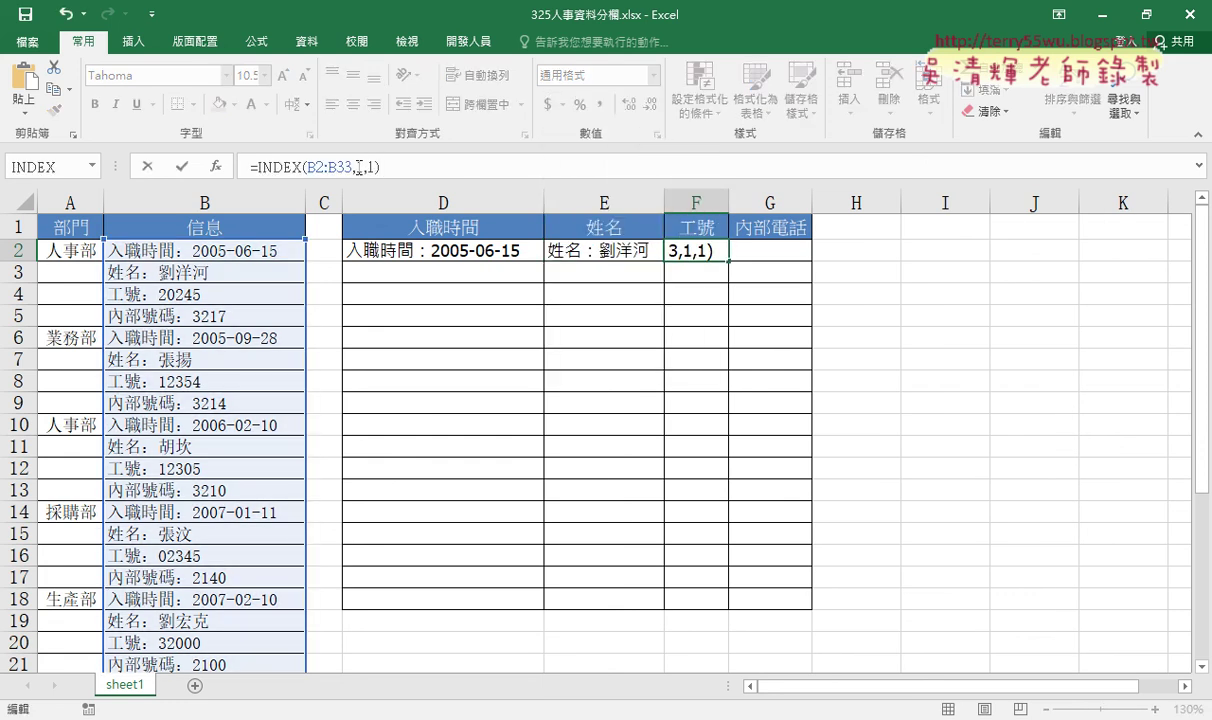
double_click(361, 167)
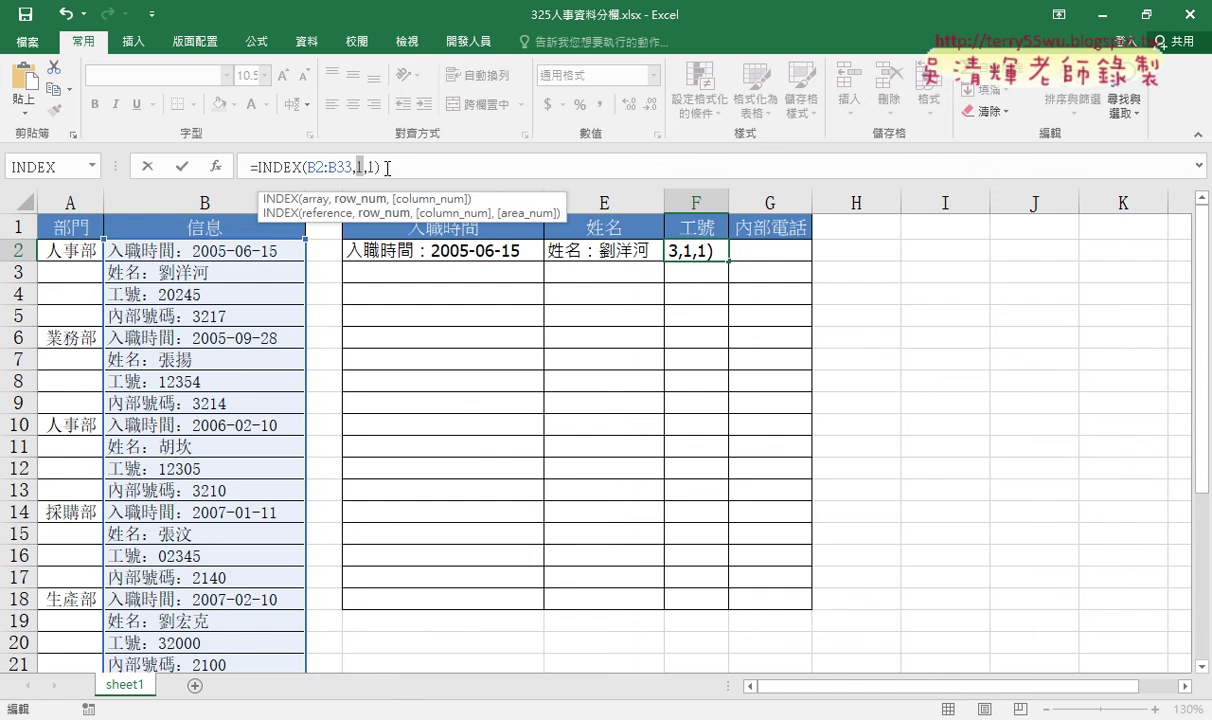
type("3")
left_click(186, 165)
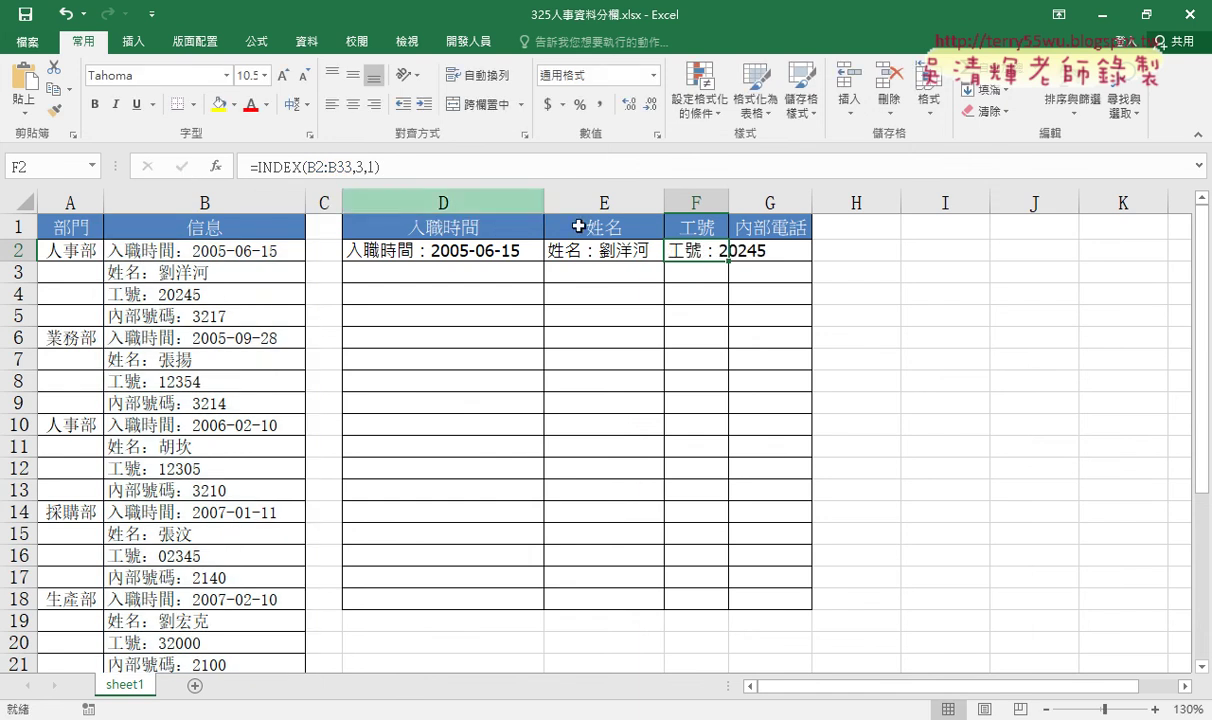
double_click(729, 201)
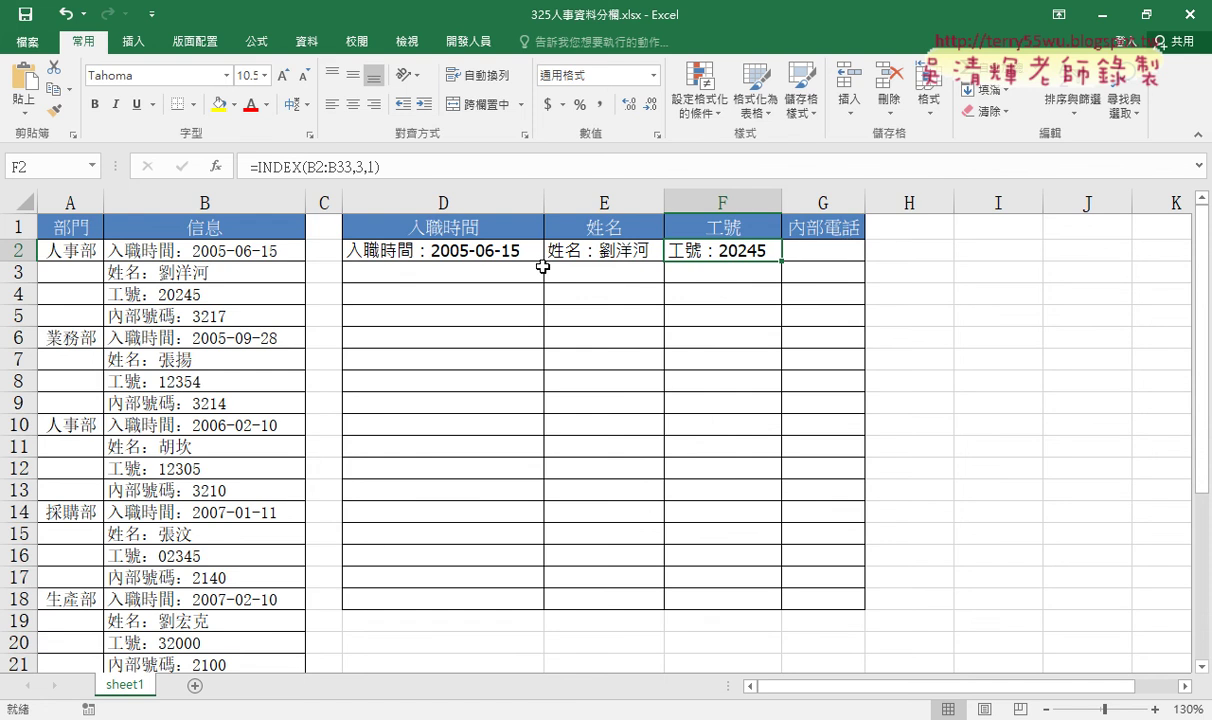
left_click(469, 255)
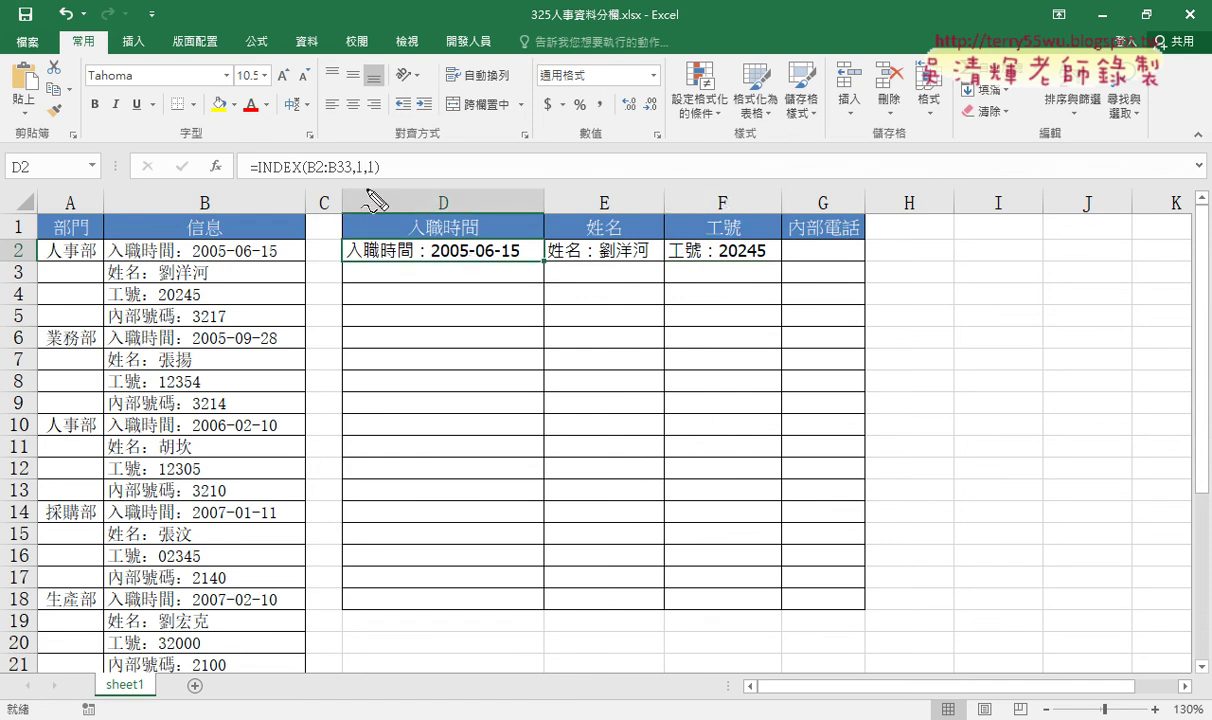
left_click_drag(353, 177, 366, 176)
left_click_drag(433, 244, 426, 262)
left_click_drag(590, 252, 645, 262)
left_click_drag(708, 240, 745, 260)
mouse_move(830, 238)
left_mouse_down()
mouse_move(846, 250)
mouse_move(834, 270)
left_mouse_up()
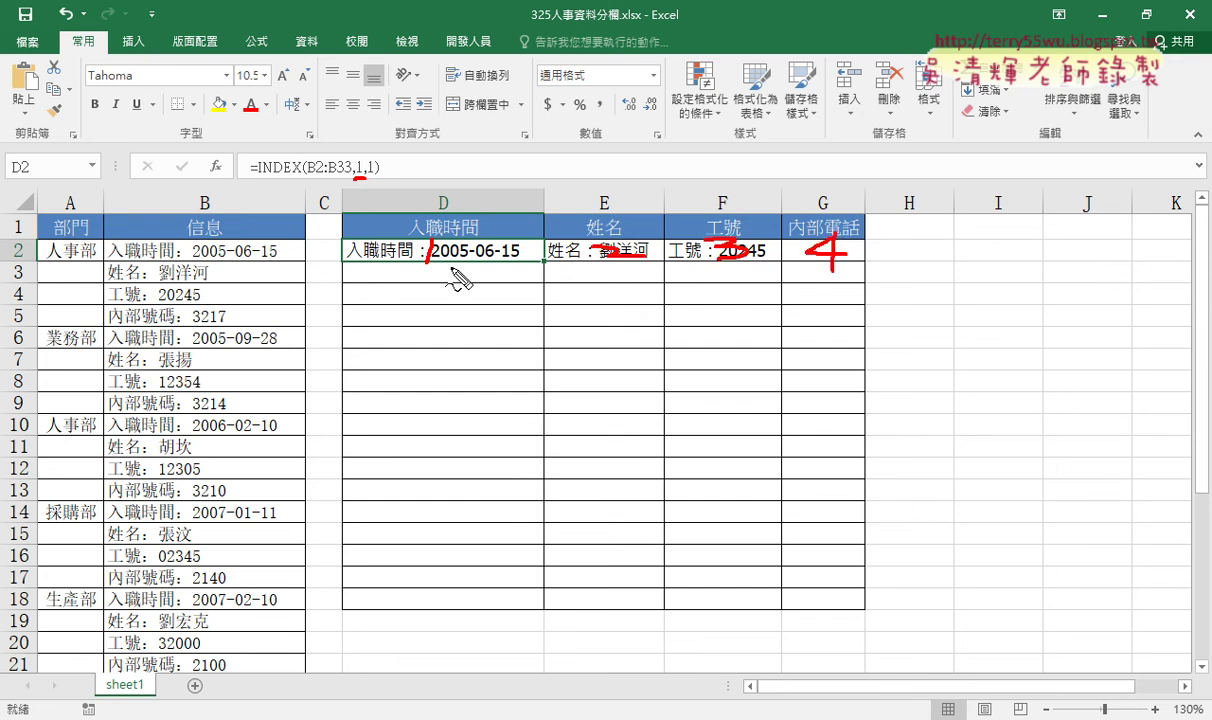
left_click_drag(446, 264, 441, 284)
left_click_drag(610, 255, 598, 270)
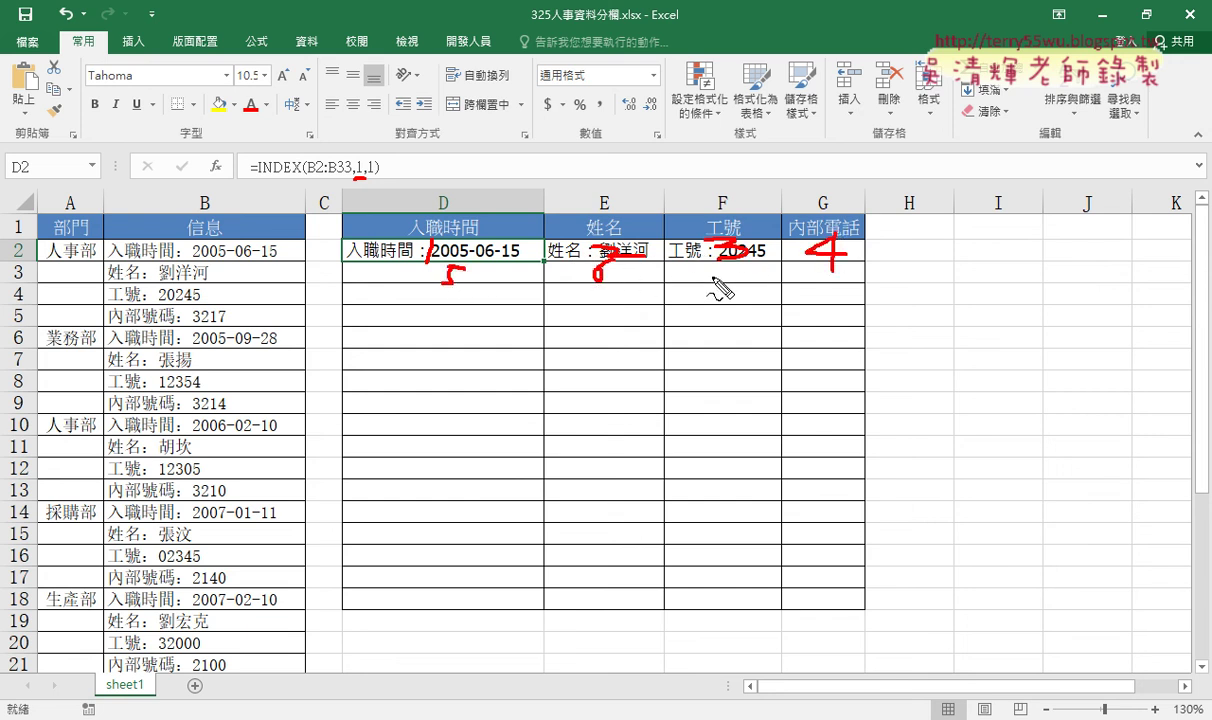
left_click_drag(703, 265, 718, 288)
left_click_drag(810, 255, 810, 282)
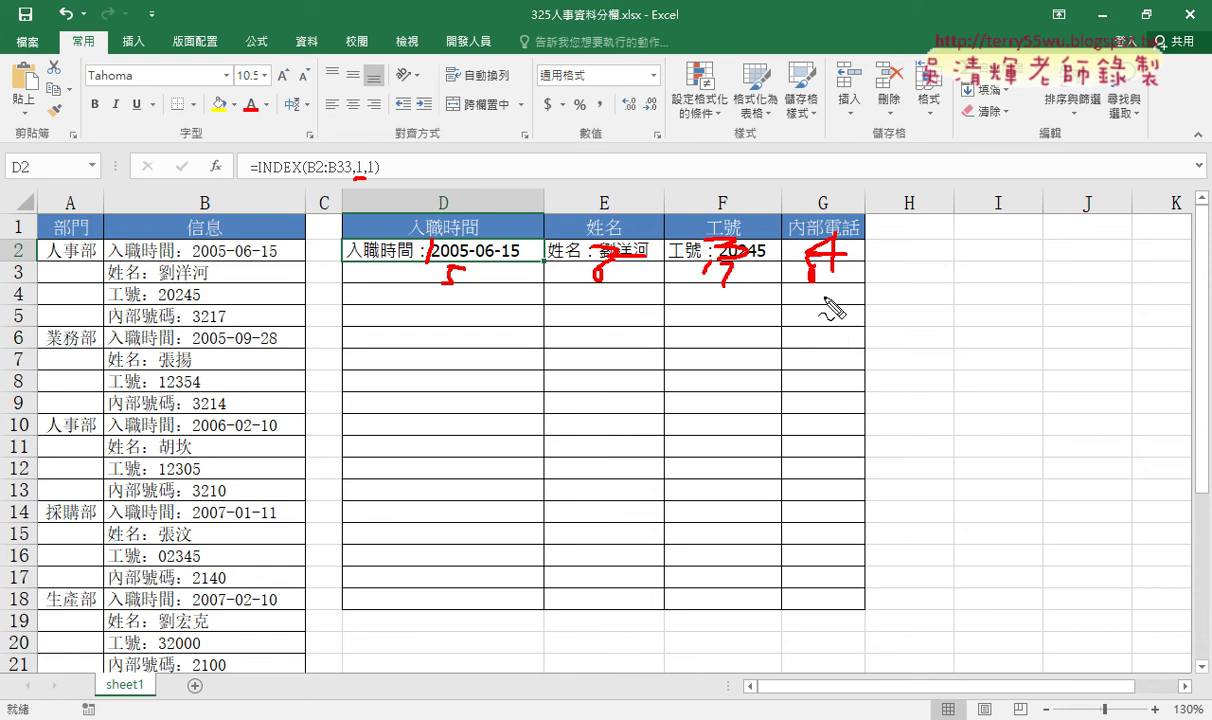
mouse_move(802, 352)
left_mouse_down()
mouse_move(803, 371)
mouse_move(843, 368)
left_mouse_up()
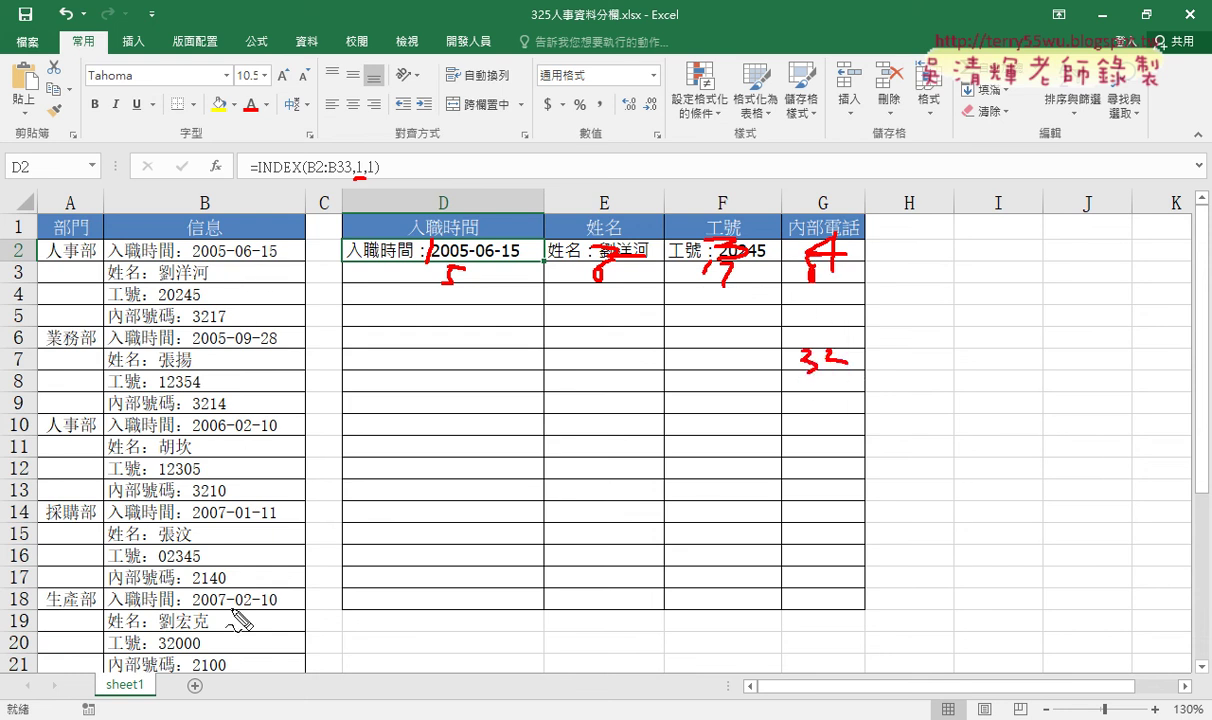
mouse_move(500, 268)
left_mouse_down()
mouse_move(690, 330)
mouse_move(660, 356)
left_mouse_up()
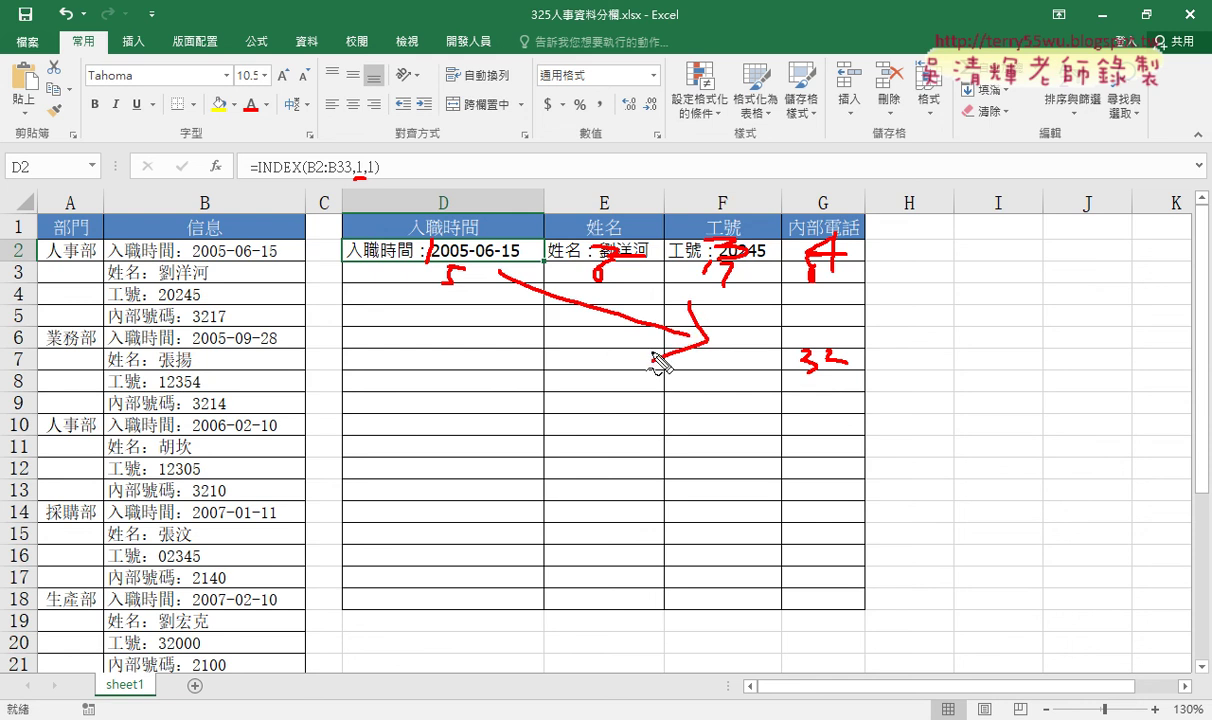
left_click_drag(407, 380, 800, 380)
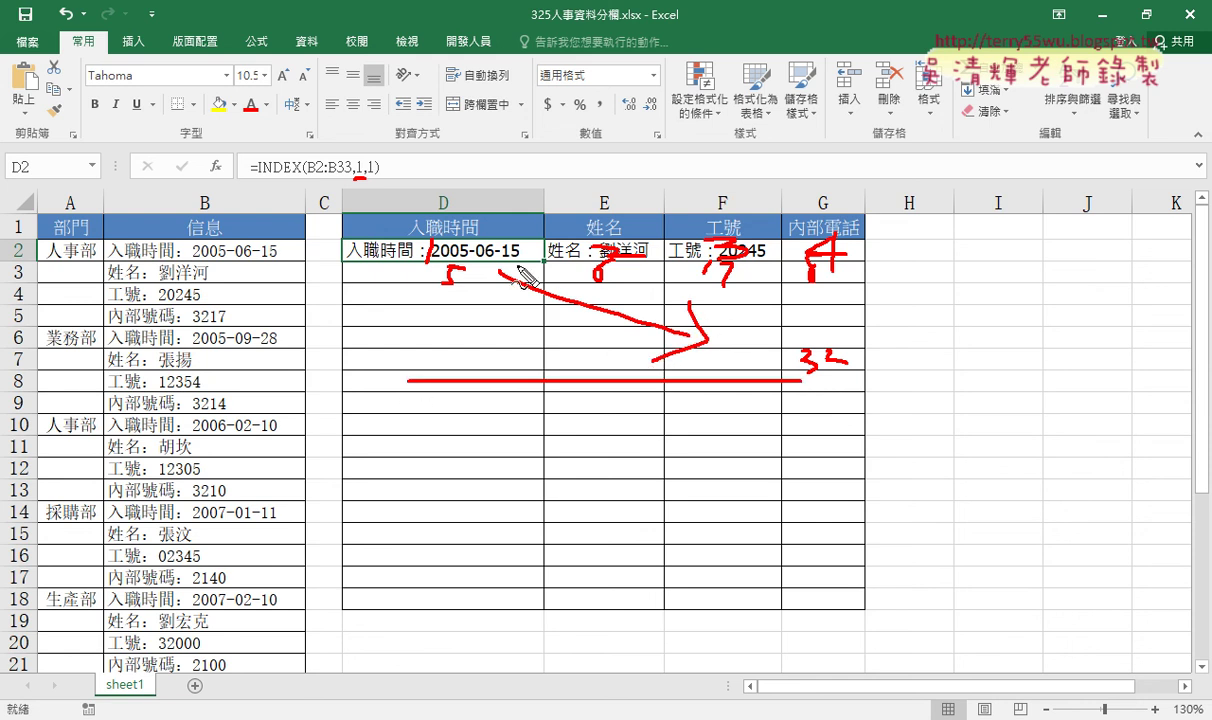
mouse_move(598, 198)
left_mouse_down()
mouse_move(484, 86)
mouse_move(368, 152)
mouse_move(392, 146)
left_mouse_up()
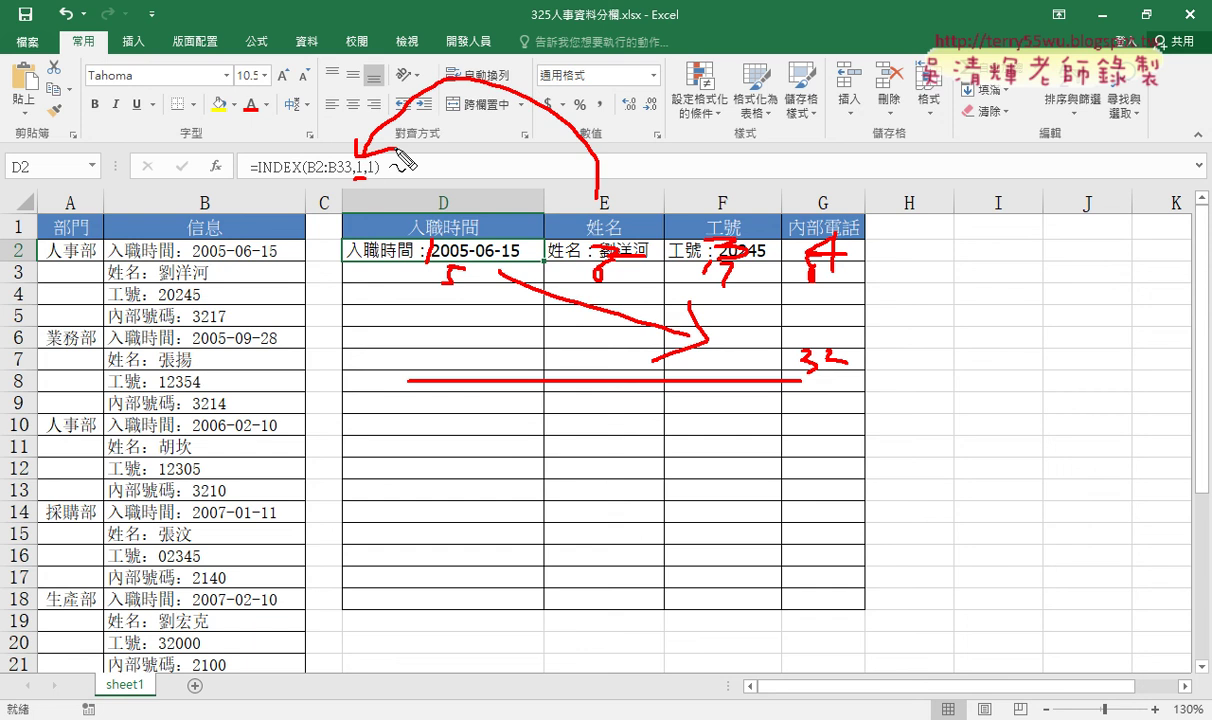
key("Escape")
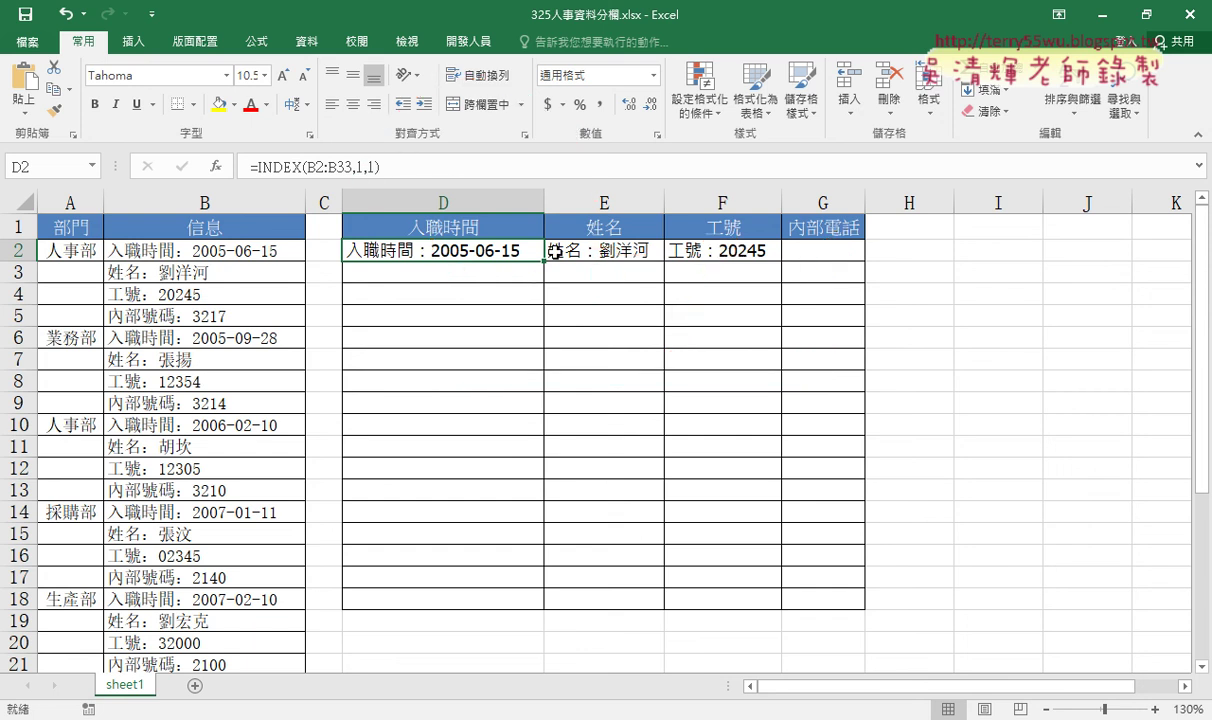
left_click_drag(554, 251, 722, 250)
Clear D2:F2 and insert =COLUMN() in D2, copying it across to G2
key("Delete")
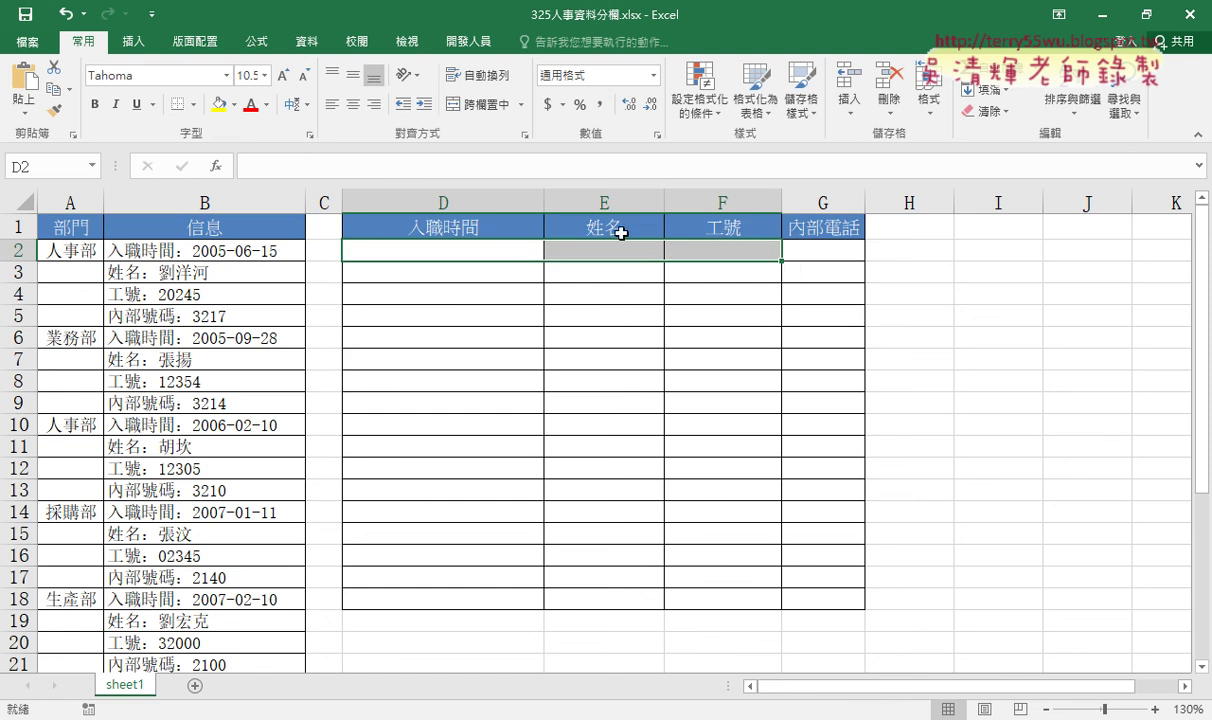
left_click(465, 251)
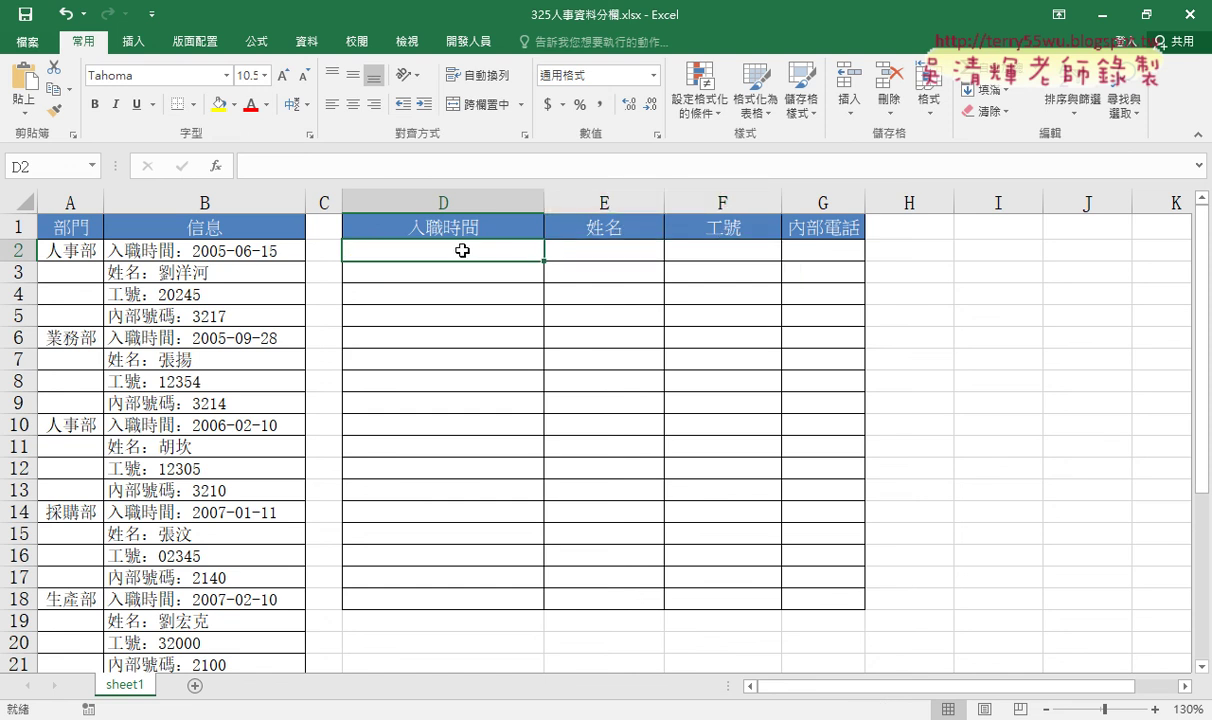
left_click(214, 166)
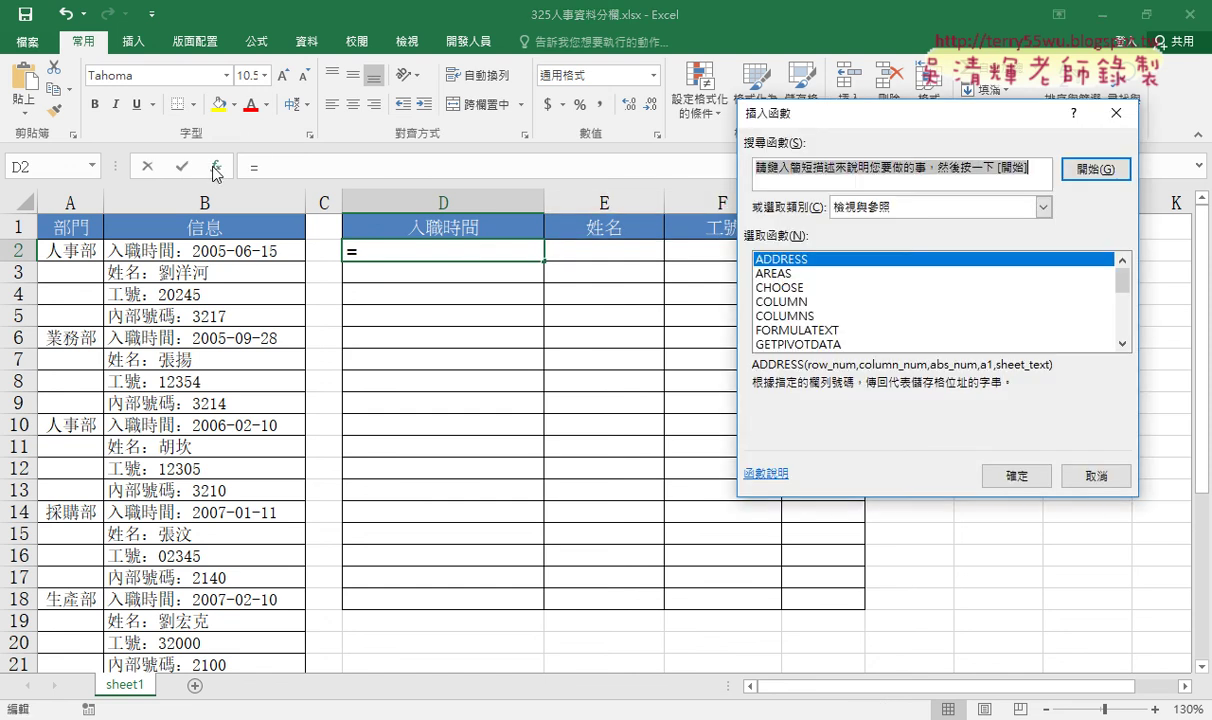
left_click(803, 303)
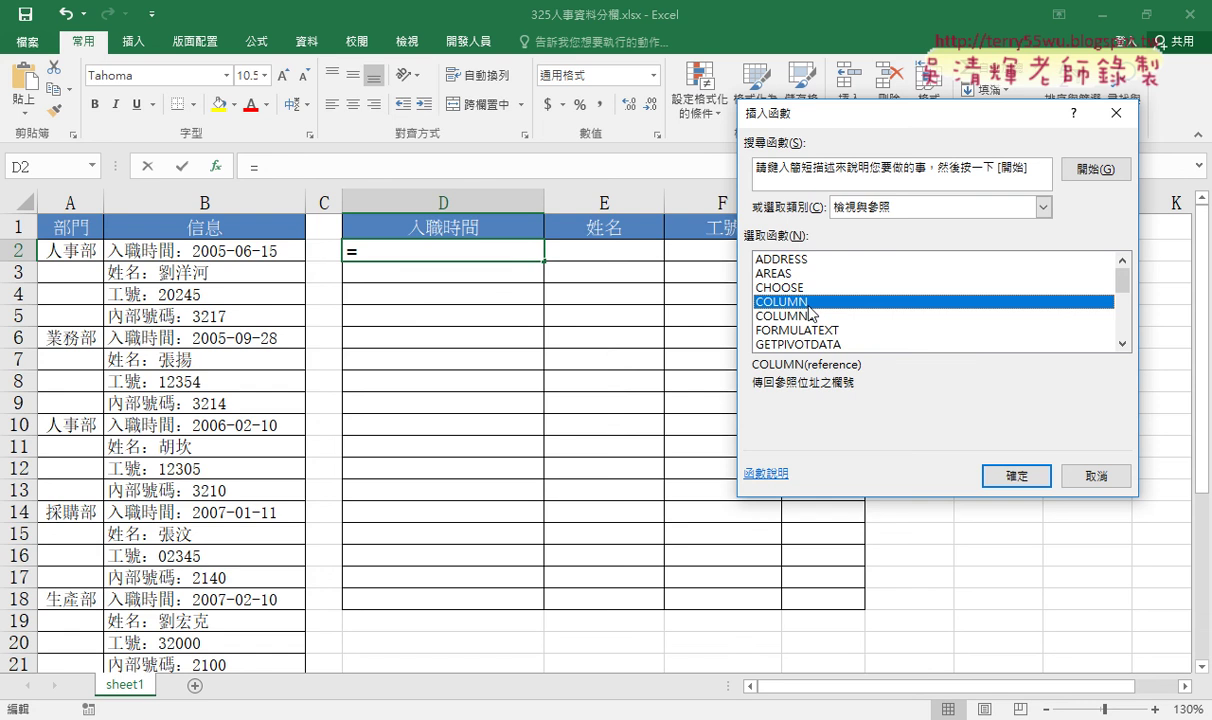
left_click(1016, 476)
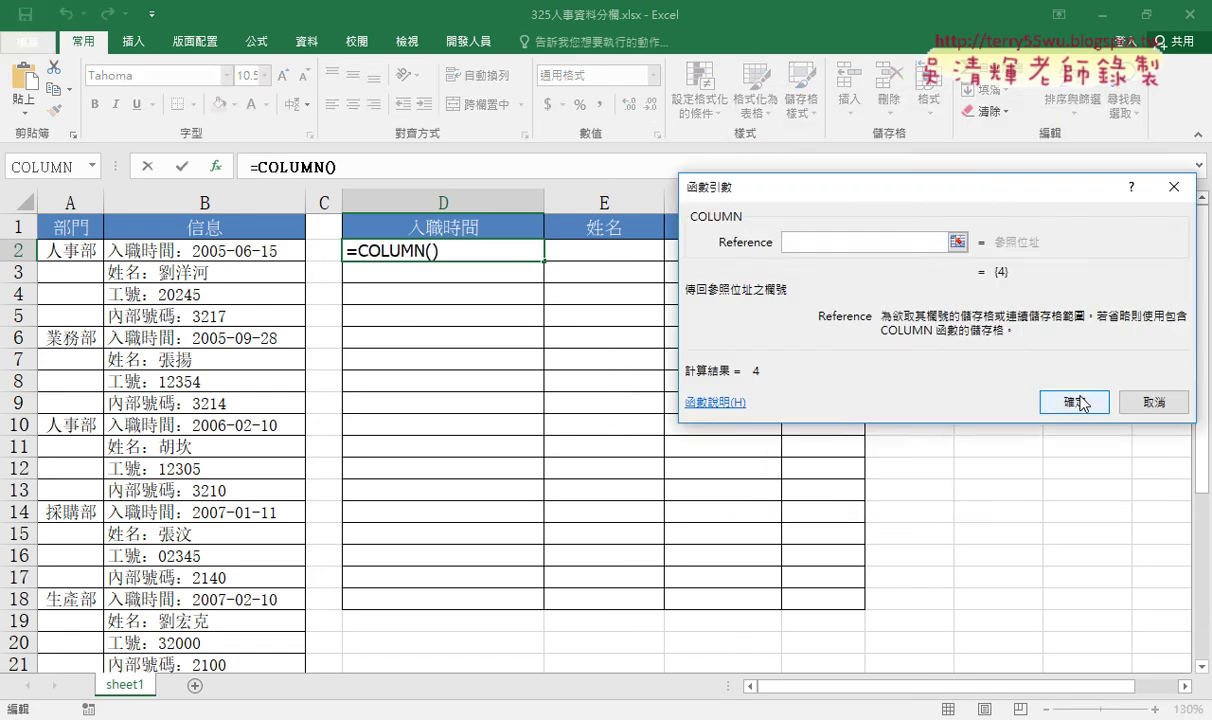
left_click(1018, 380)
left_click_drag(543, 260, 823, 253)
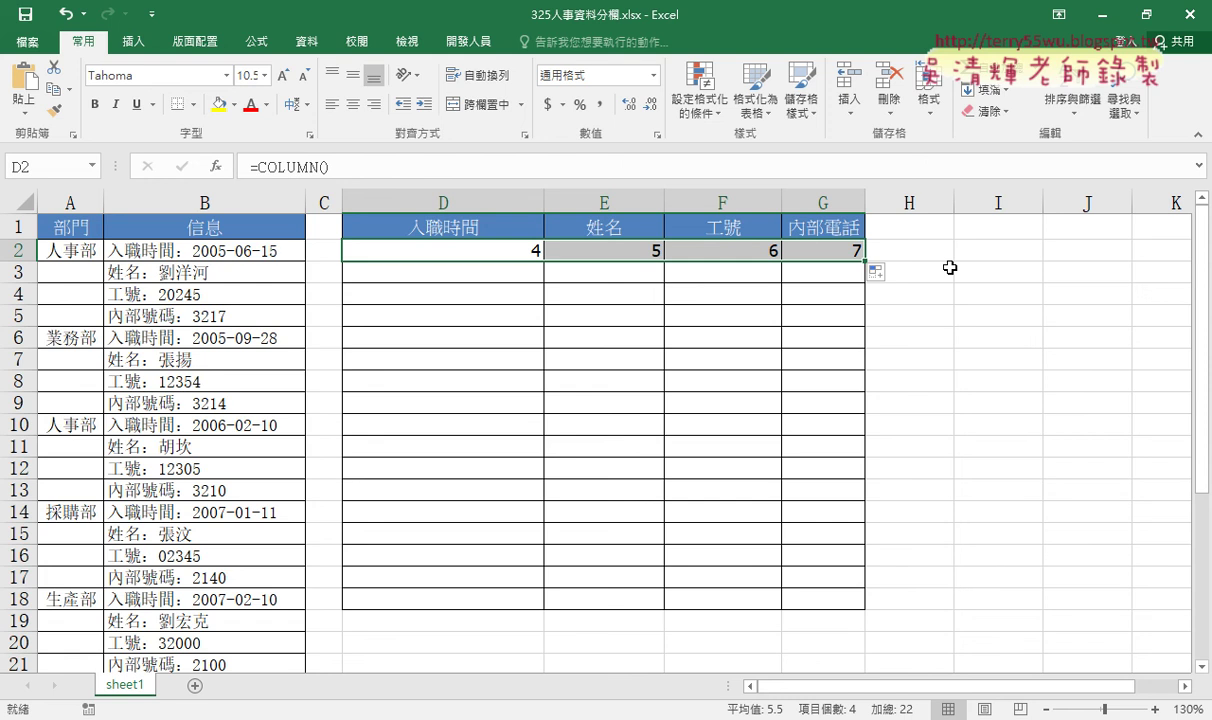
Change D2 to =COLUMN()-3 and fill it across to G2 and down to G7
left_click(378, 171)
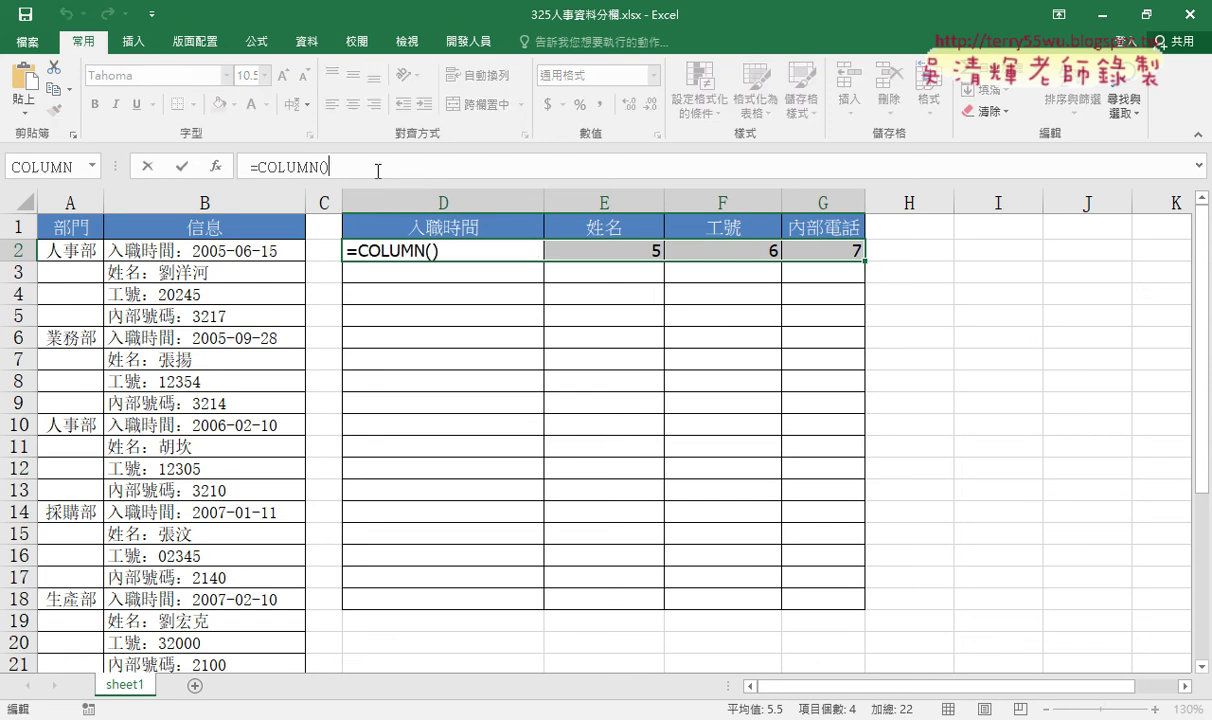
type("-3")
left_click(181, 166)
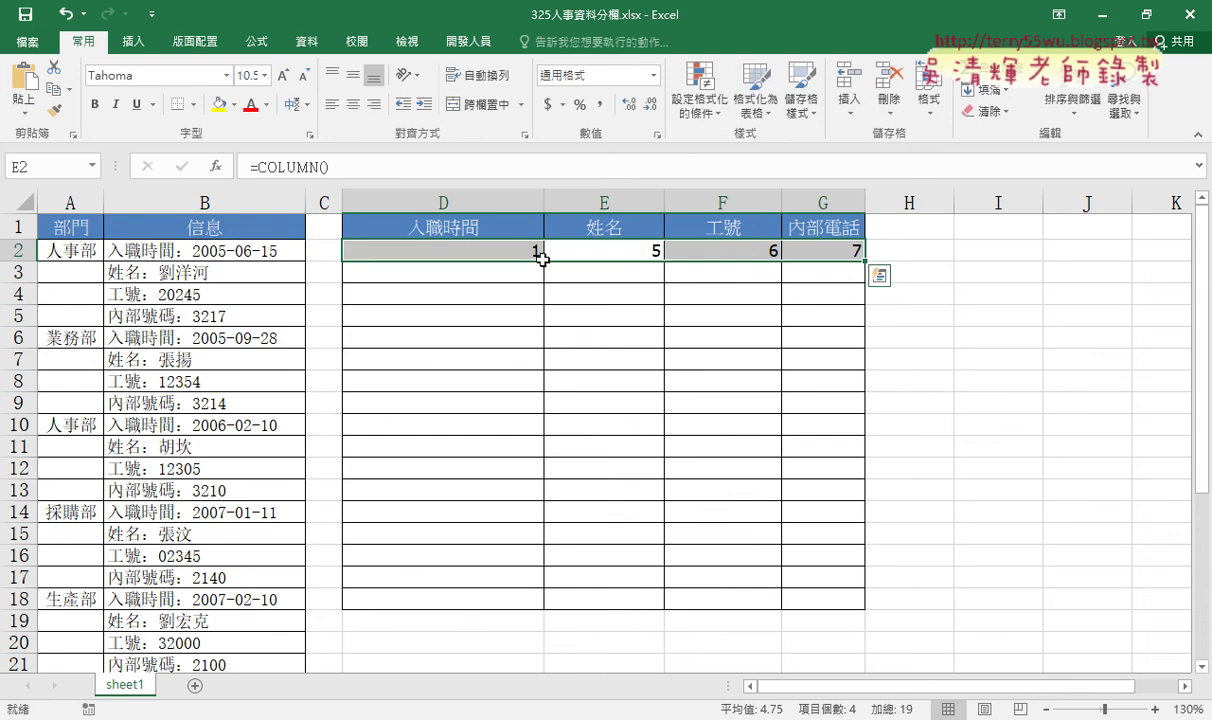
left_click(541, 261)
left_click_drag(541, 261, 836, 262)
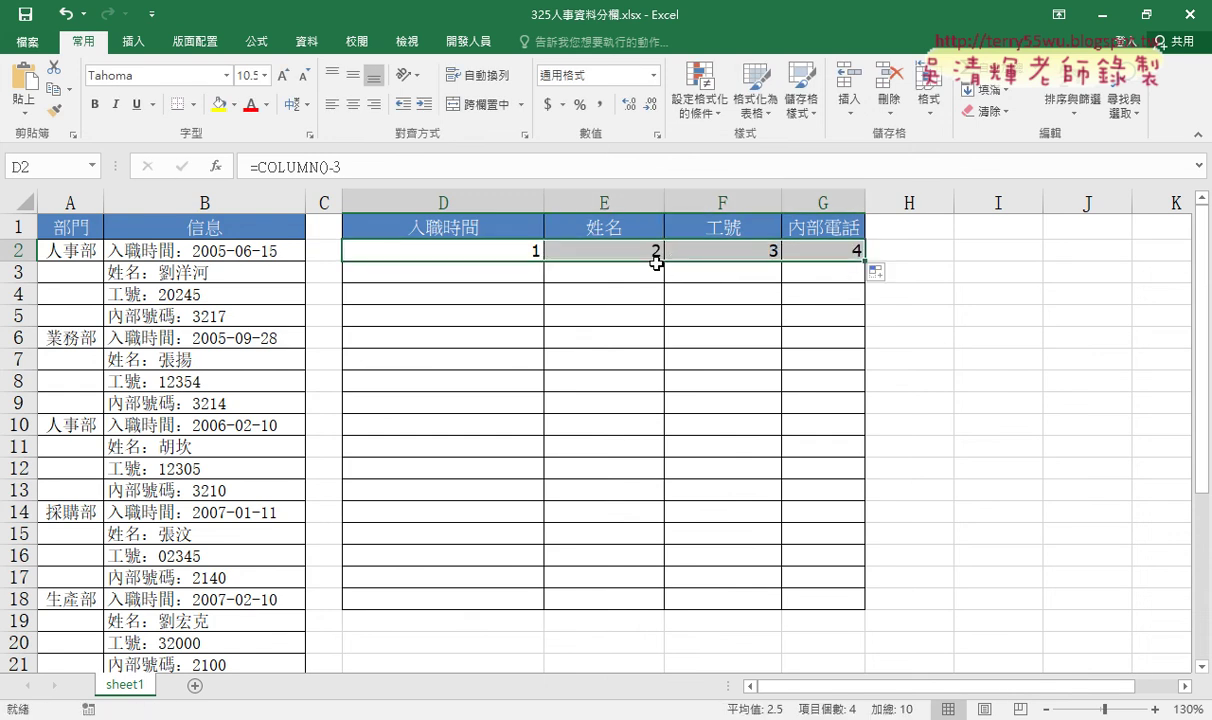
left_click_drag(866, 261, 866, 366)
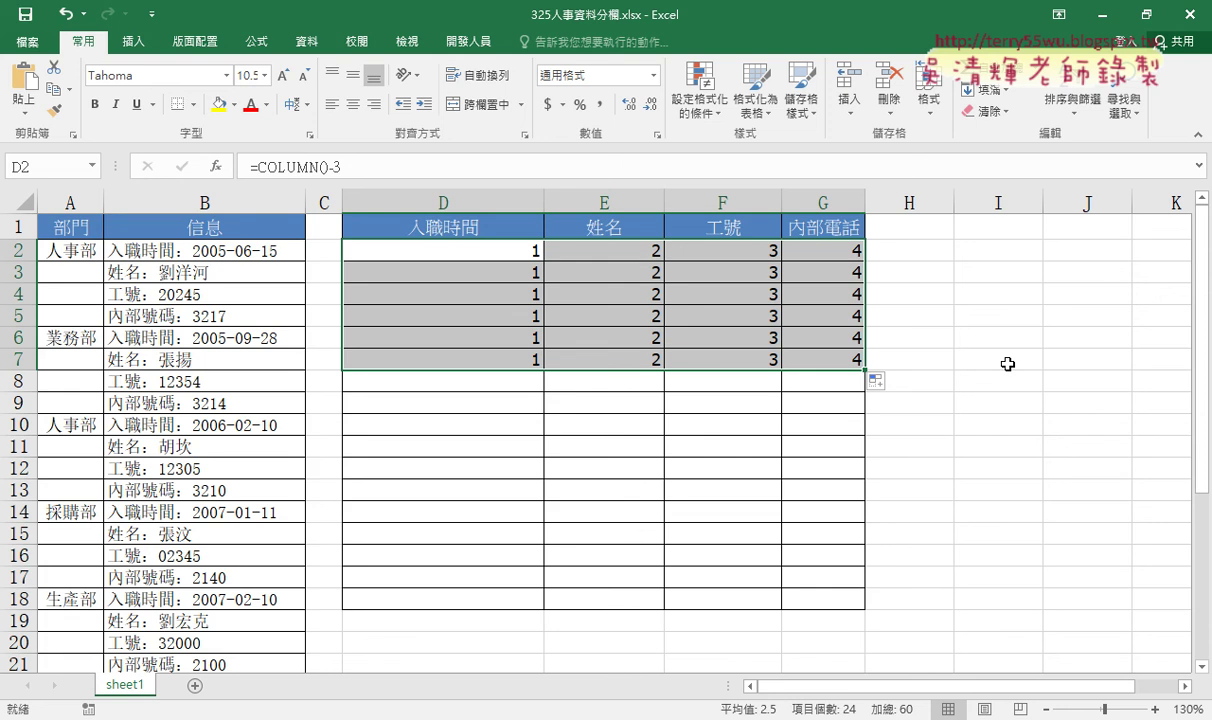
left_click(442, 241)
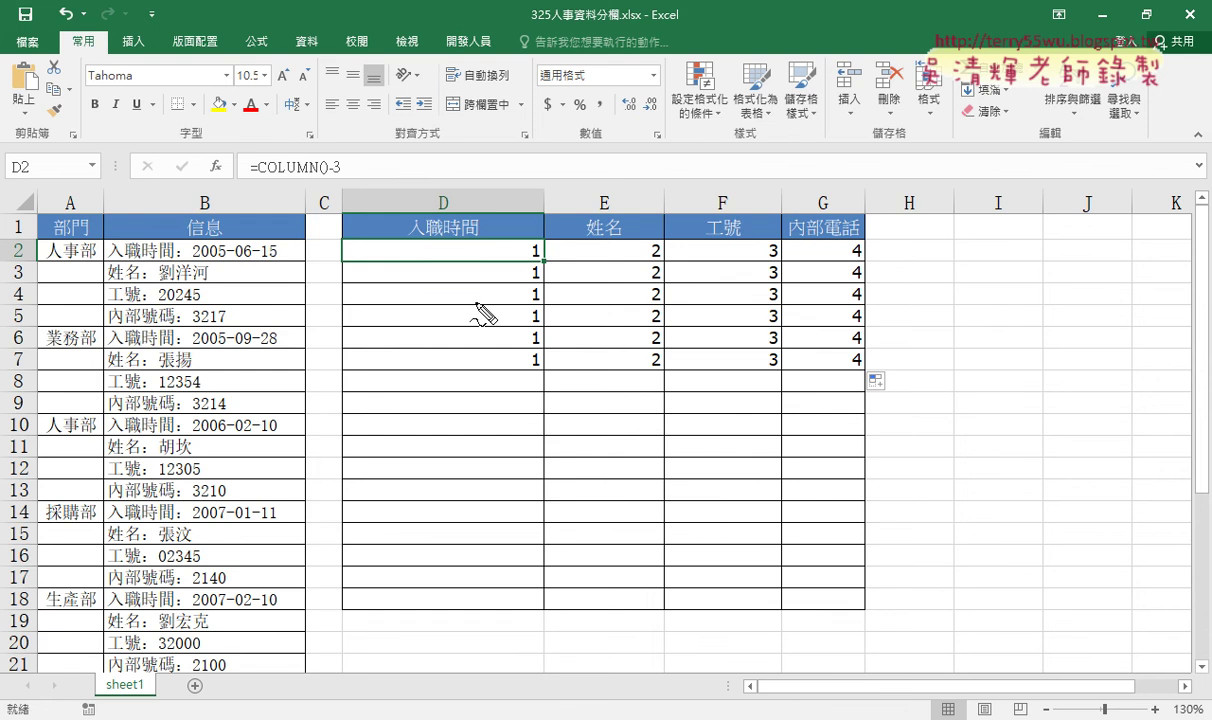
left_click_drag(545, 264, 537, 286)
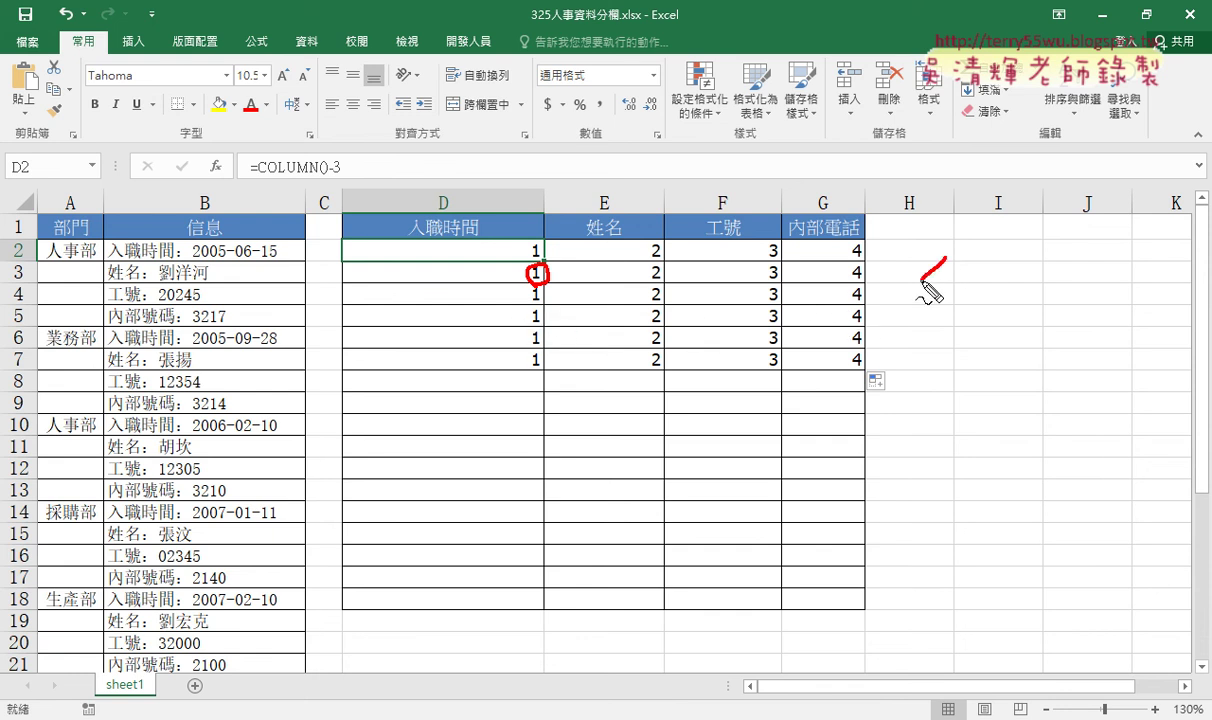
mouse_move(938, 258)
left_mouse_down()
mouse_move(957, 285)
mouse_move(940, 300)
left_mouse_up()
mouse_move(984, 265)
left_mouse_down()
mouse_move(960, 297)
mouse_move(1008, 278)
mouse_move(999, 299)
left_mouse_up()
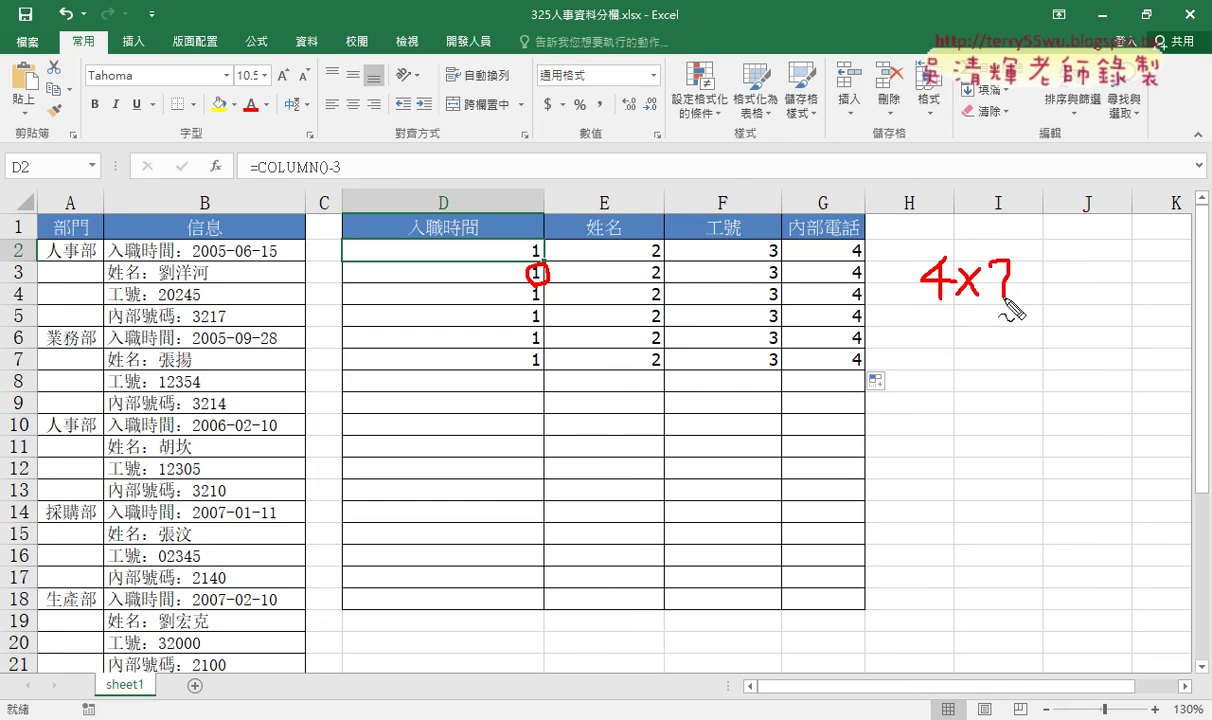
left_click(998, 318)
mouse_move(990, 260)
left_mouse_down()
mouse_move(991, 305)
mouse_move(1034, 353)
mouse_move(1010, 416)
left_mouse_up()
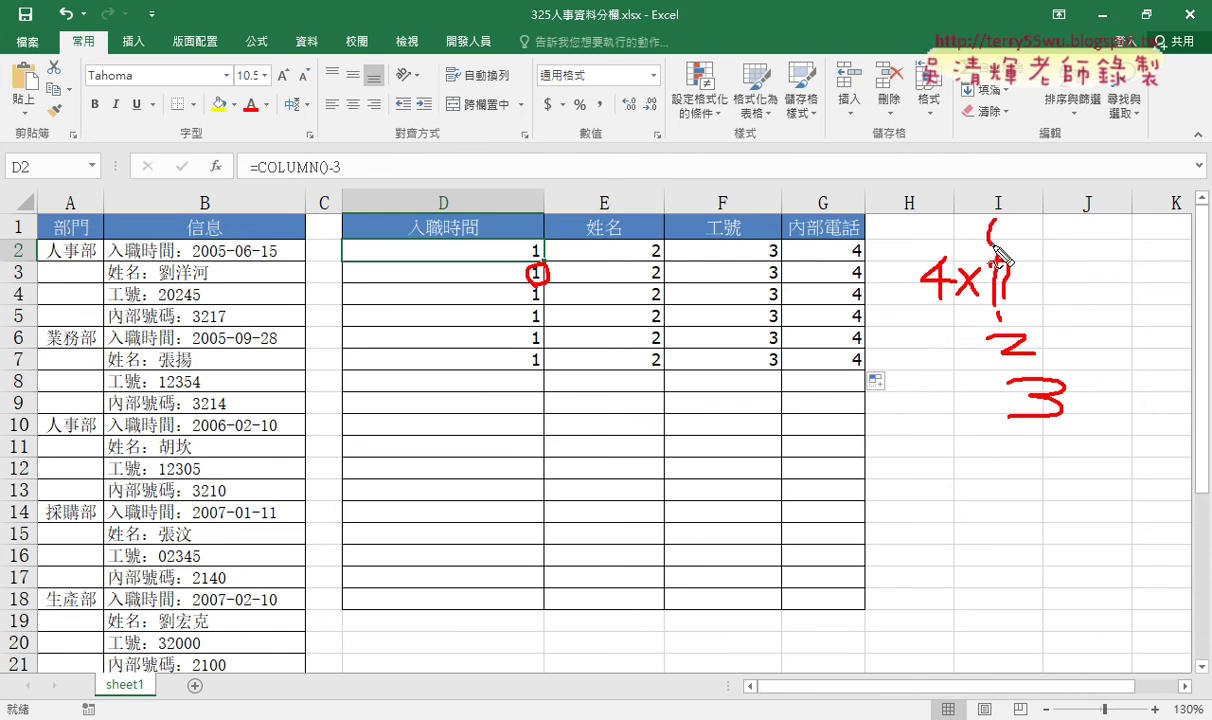
left_click_drag(996, 220, 993, 223)
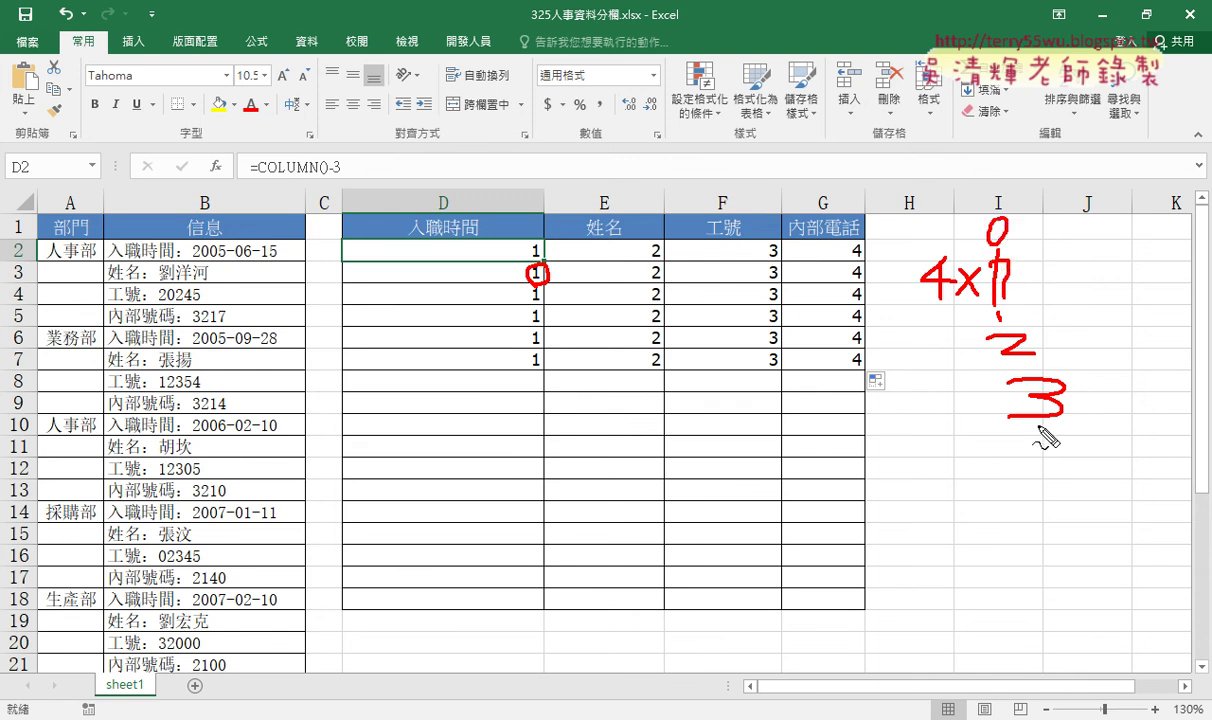
key("Escape")
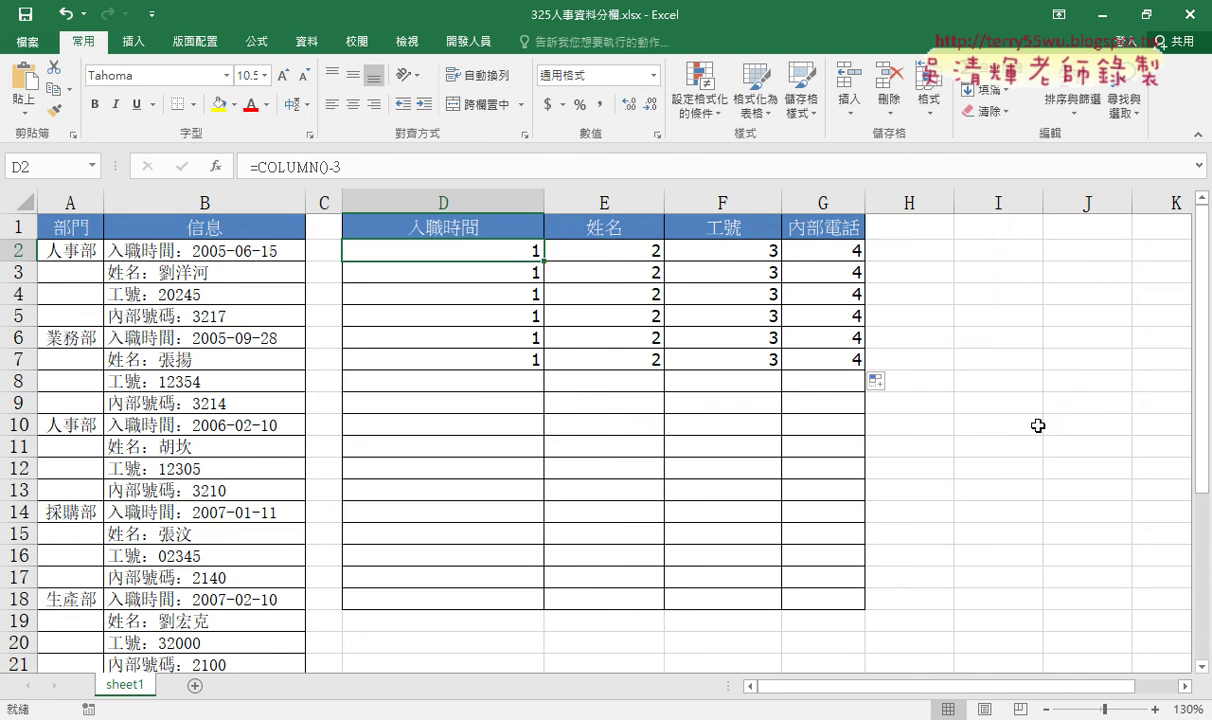
Insert =ROW() in H2 and fill it down to H7, showing 2 through 7
left_click(890, 249)
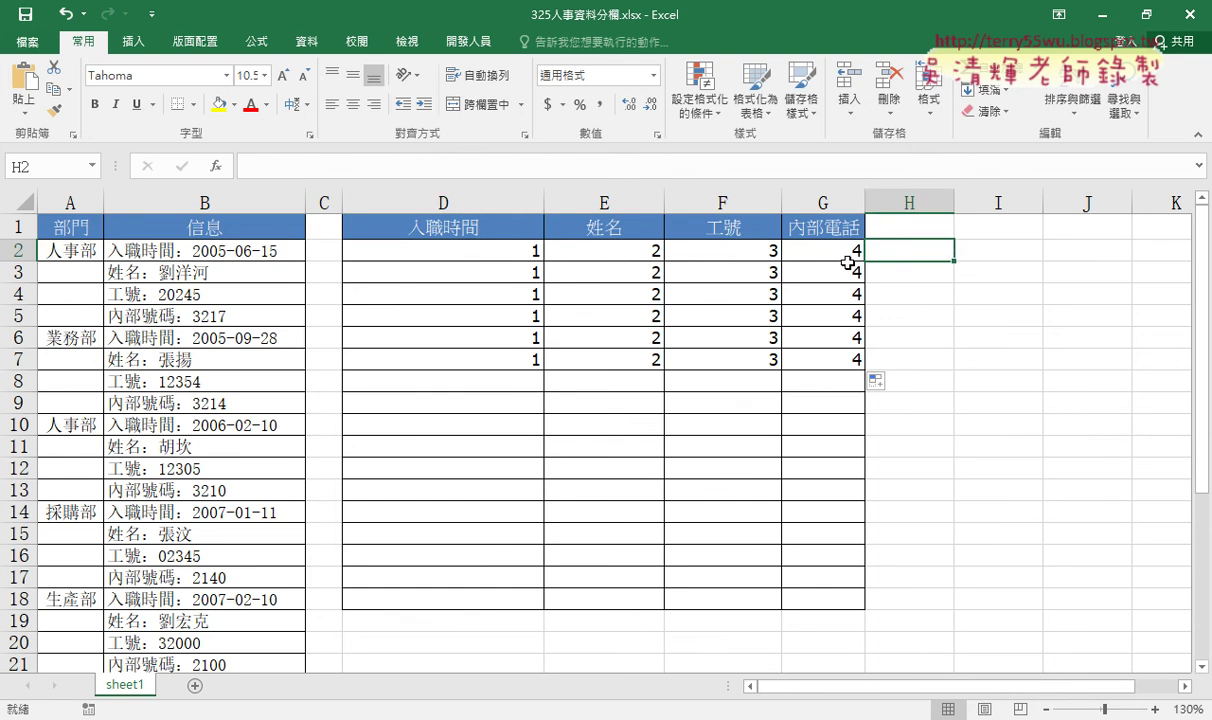
left_click(213, 166)
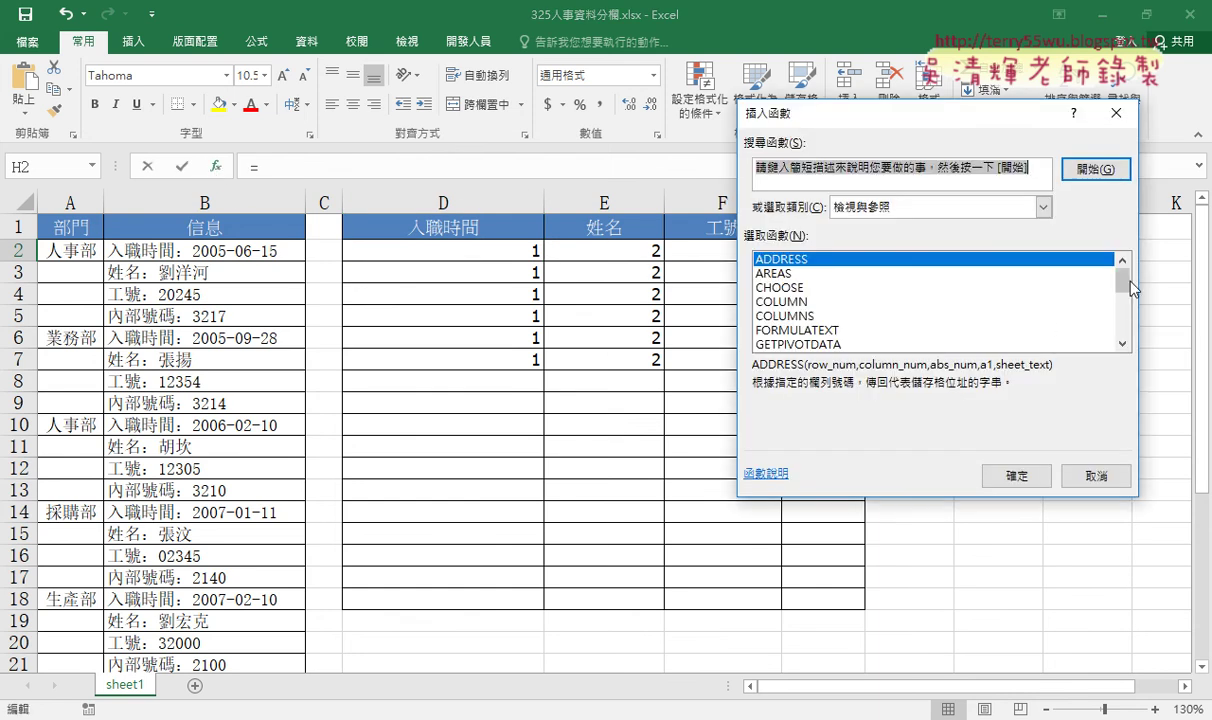
left_click_drag(1122, 284, 1121, 322)
left_click(775, 287)
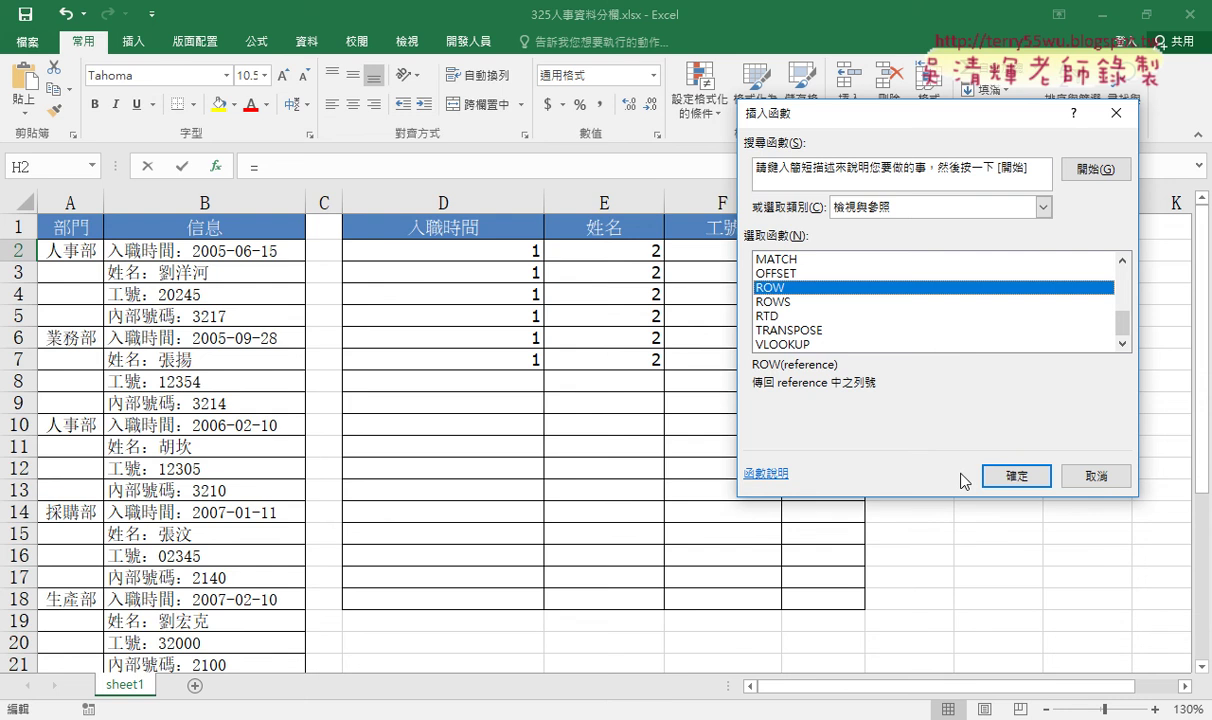
left_click(995, 476)
left_click(1003, 391)
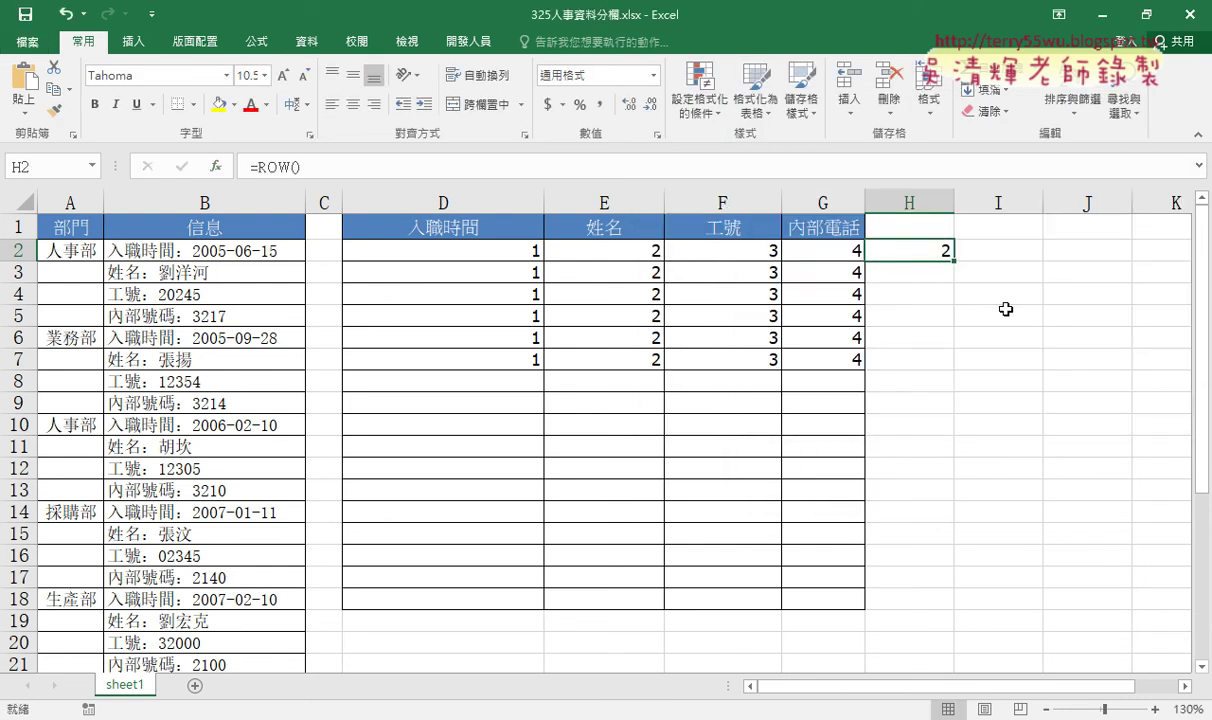
left_click_drag(954, 264, 910, 362)
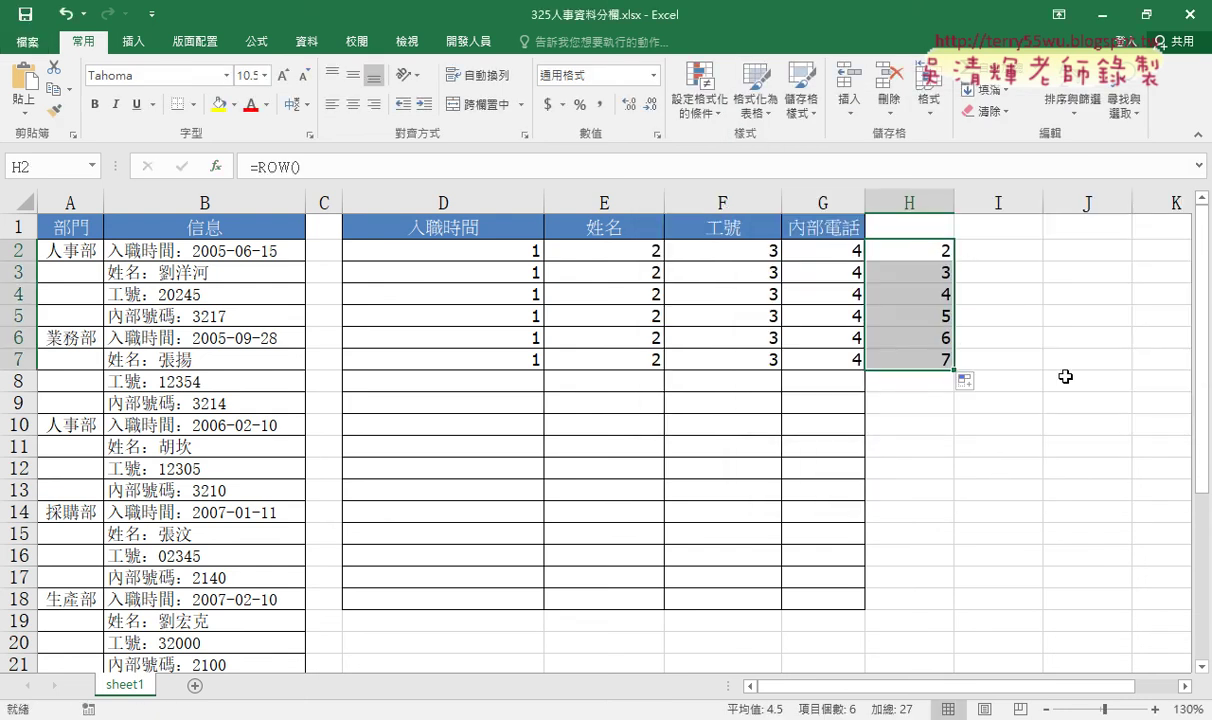
left_click(923, 258)
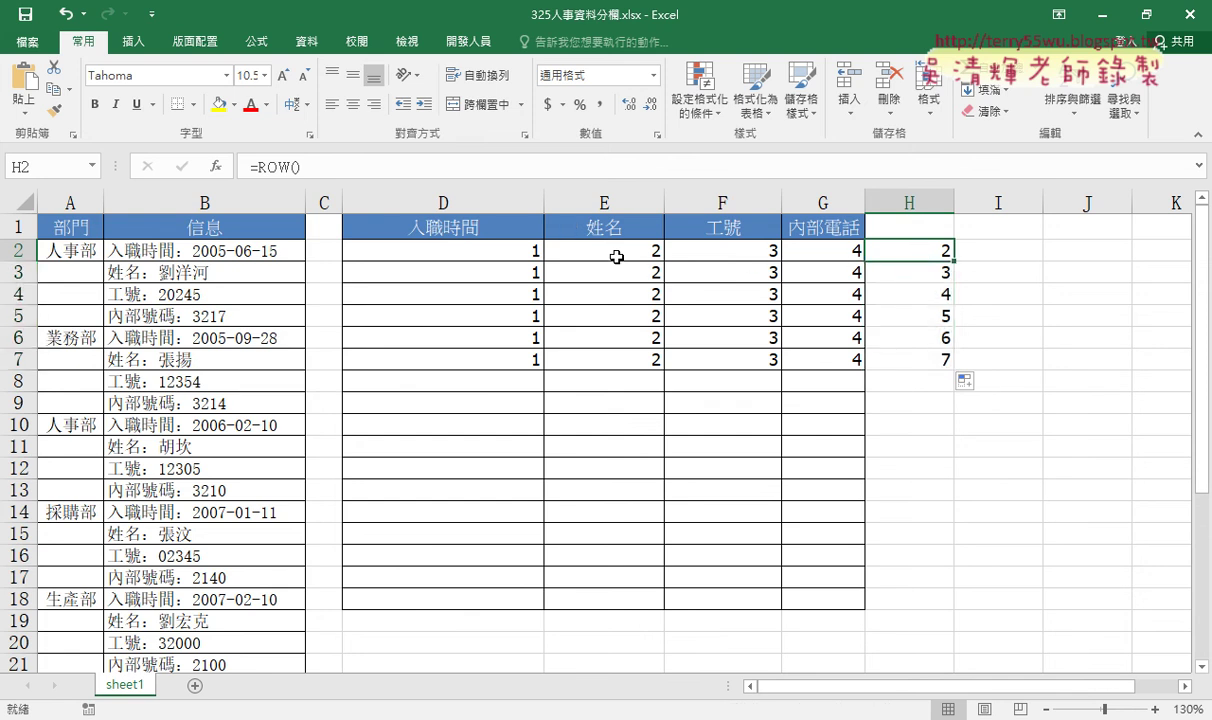
Compare the D2:G2 column numbers with H2, then reopen H2's ROW formula for editing
left_click(480, 245)
left_click_drag(589, 254, 833, 255)
left_click(920, 250)
left_click_drag(537, 251, 830, 257)
left_click(925, 251)
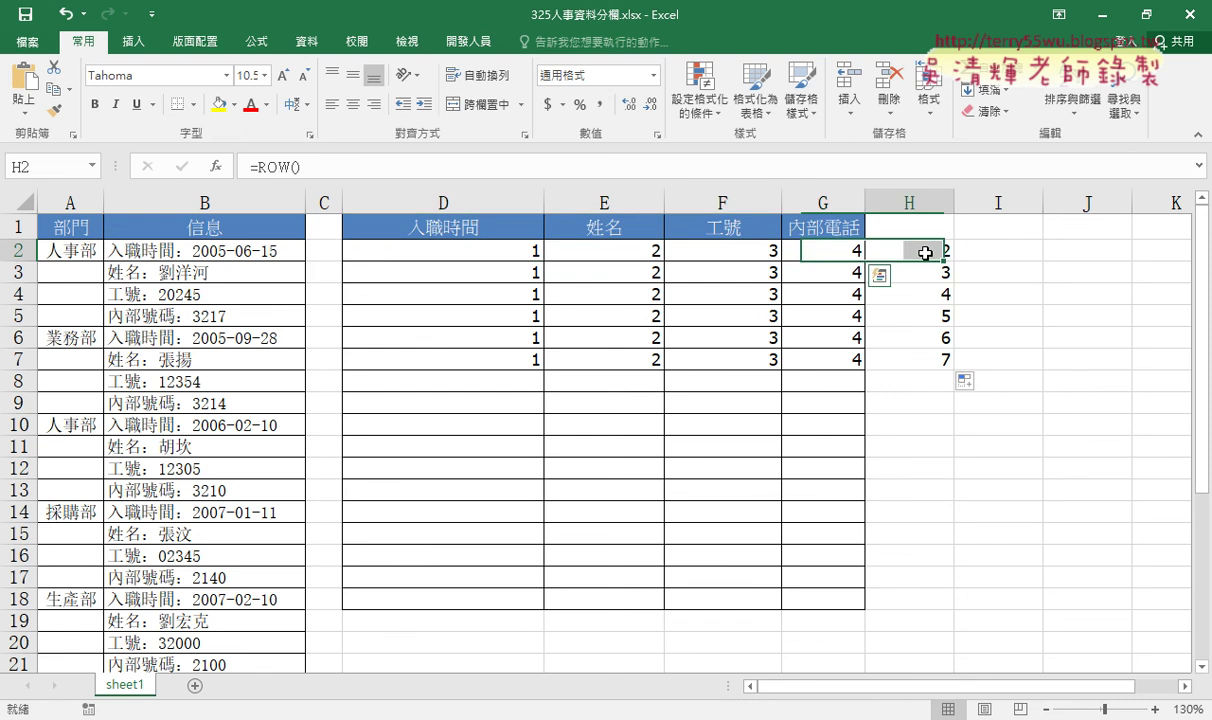
left_click(350, 160)
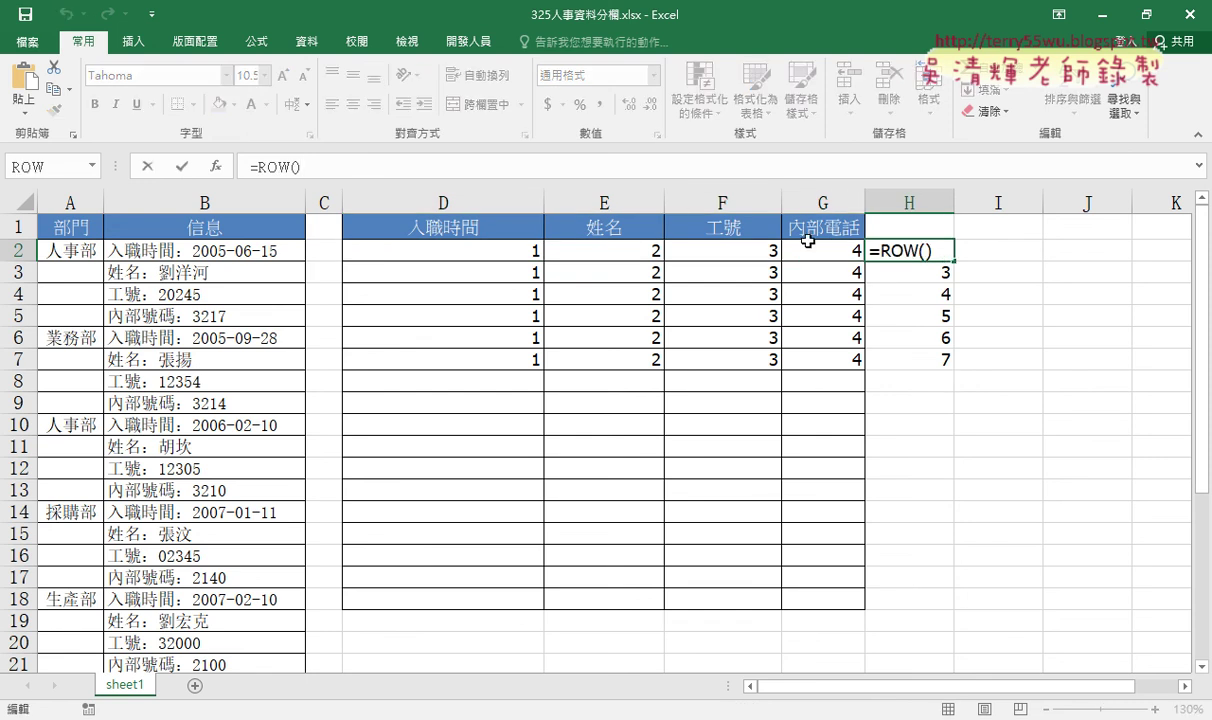
Change H2's helper formula to =(ROW()-2)*4 and fill it down to H7
type("-")
type("(")
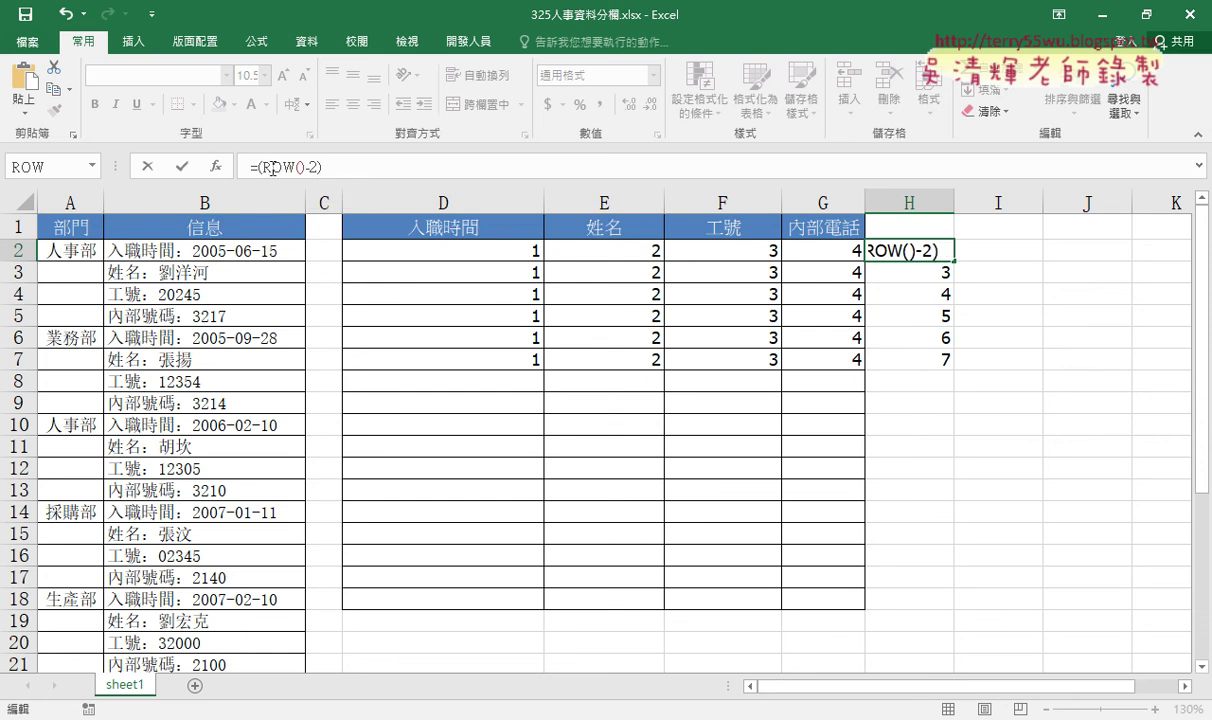
left_click_drag(266, 167, 310, 167)
left_click(335, 167)
type("4")
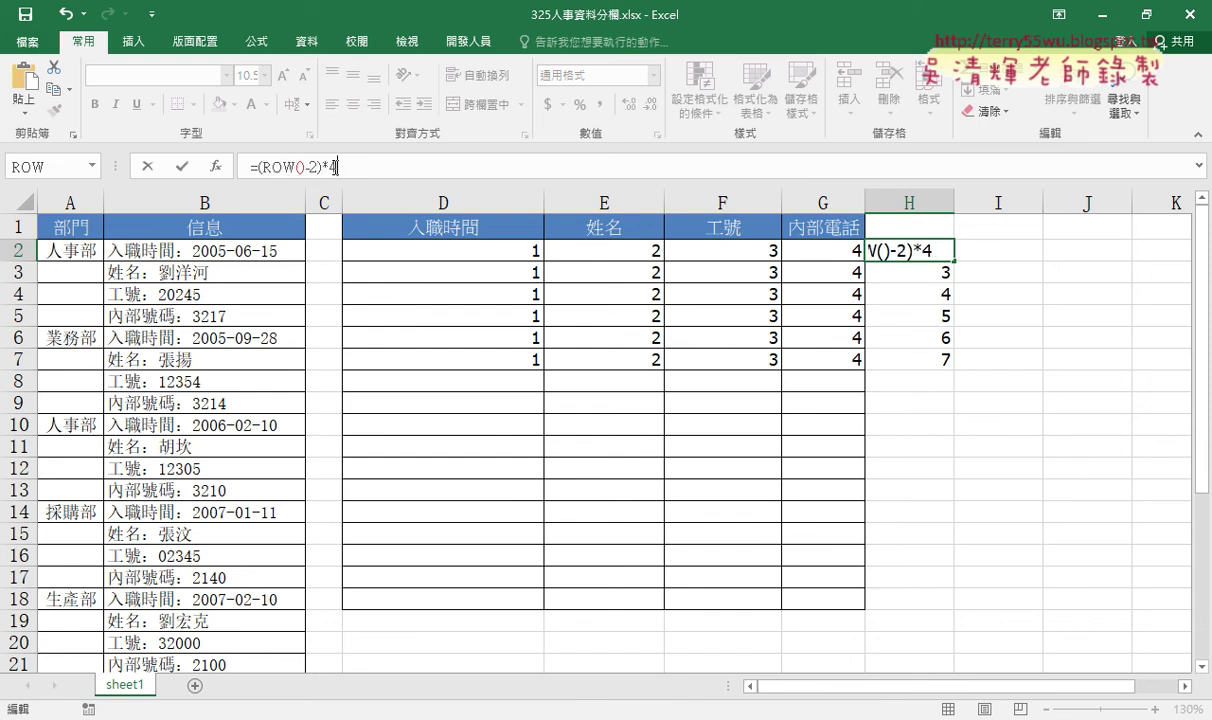
left_click(181, 166)
left_click_drag(955, 262, 955, 362)
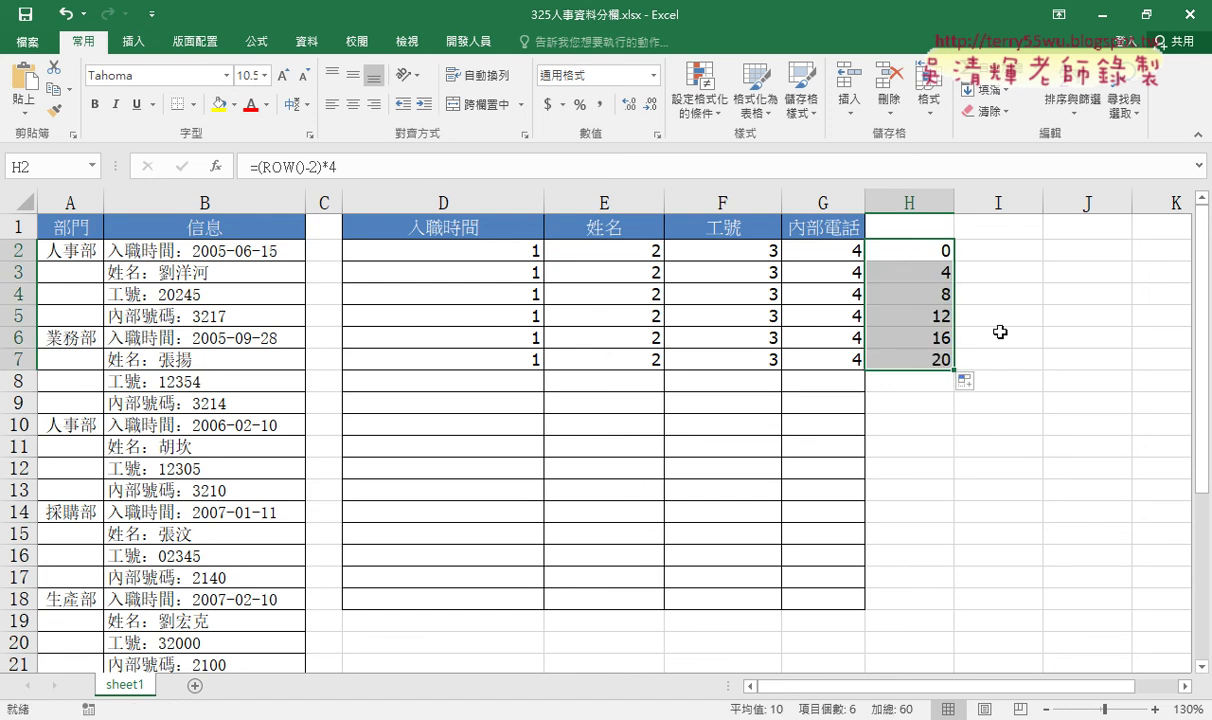
left_click(887, 250)
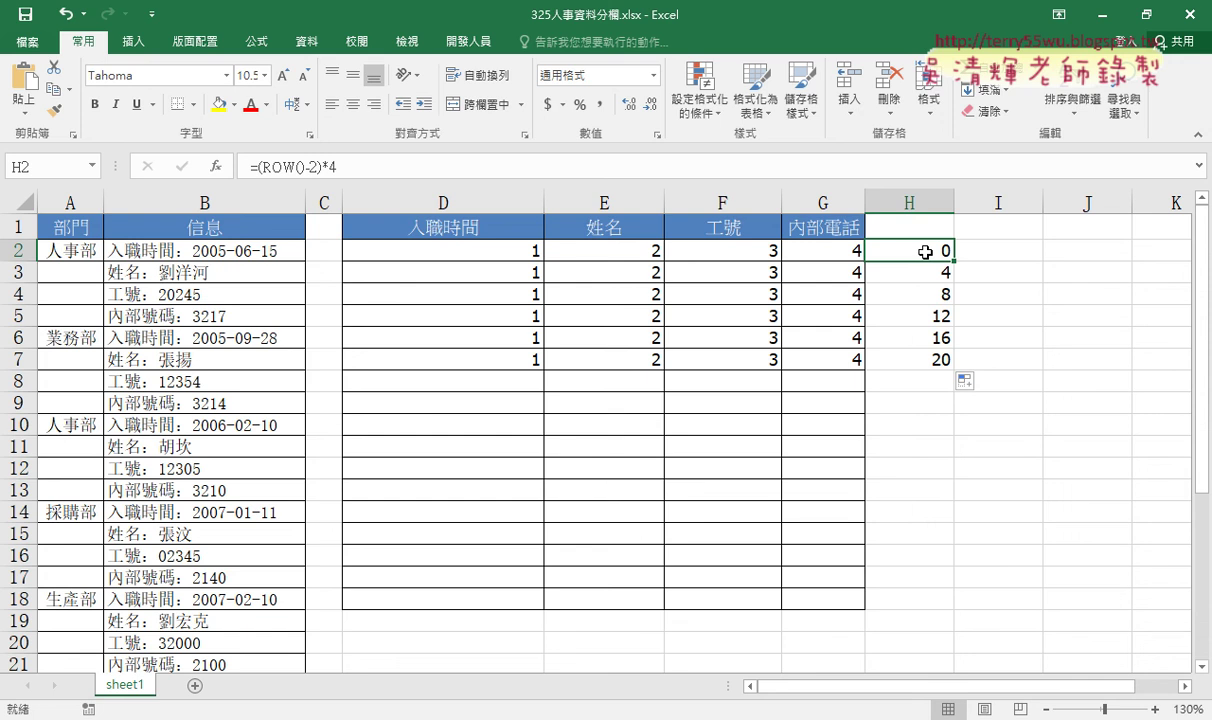
Check the helper values in H3 through H7: 4, 8, 12, 16 and 20
left_click(930, 279)
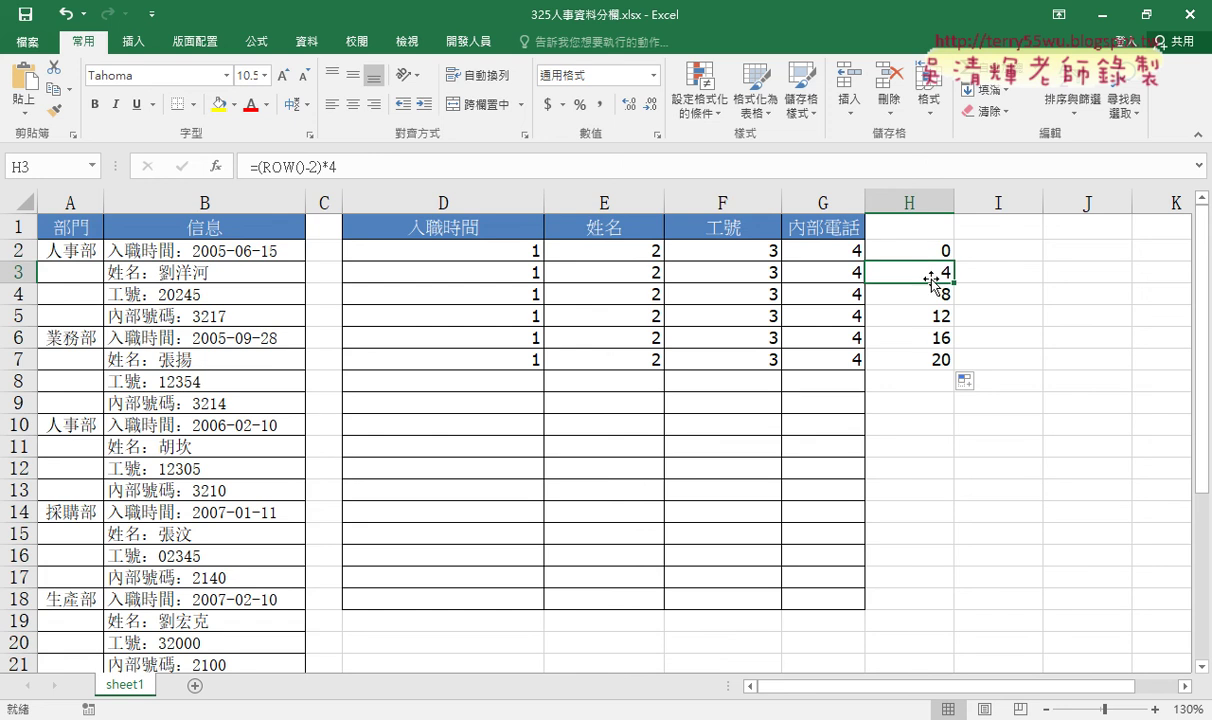
left_click(912, 292)
left_click(942, 272)
left_click(938, 293)
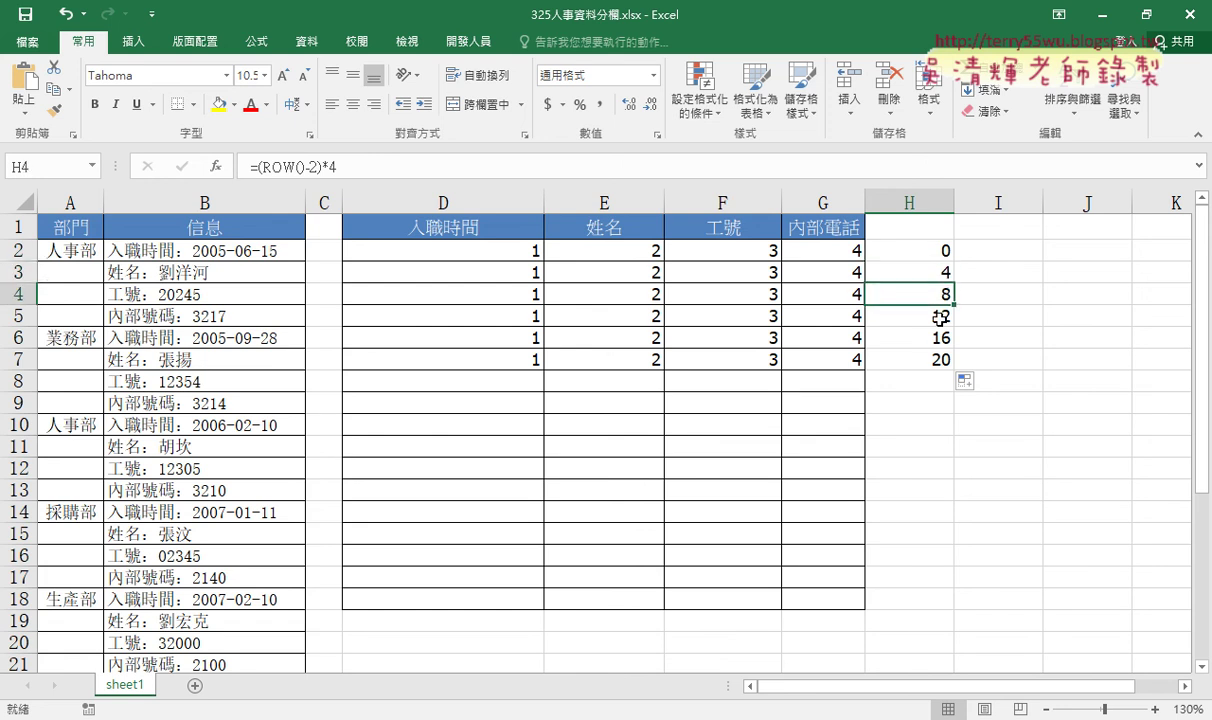
left_click(940, 318)
left_click(940, 338)
left_click(940, 358)
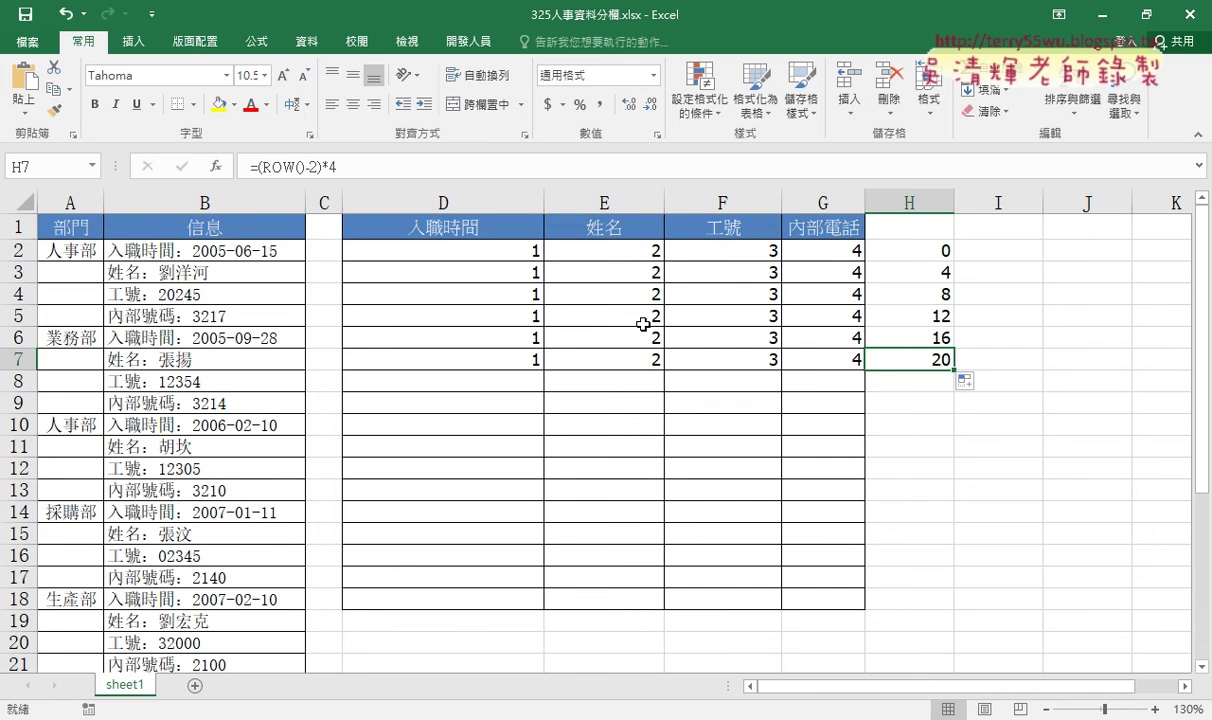
Change D2 from =COLUMN()-3 to =COLUMN()-3+(ROW()-2)*4 and copy it across to G2
left_click(518, 245)
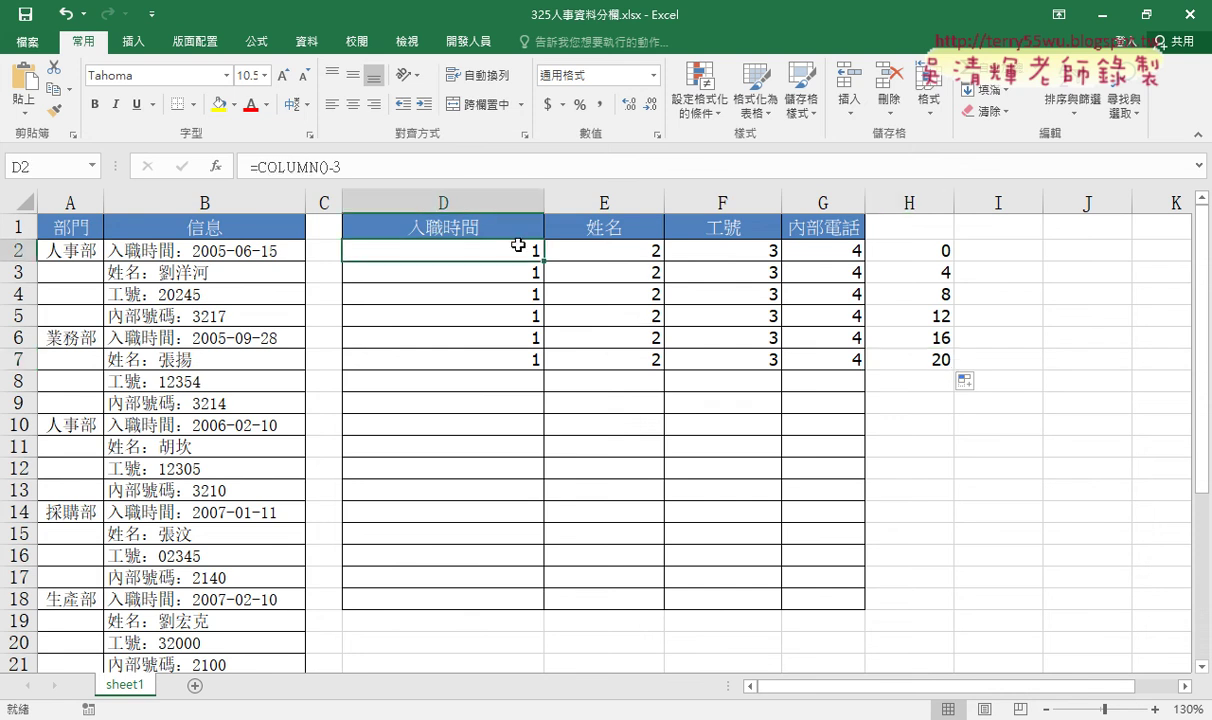
left_click(387, 167)
type("+")
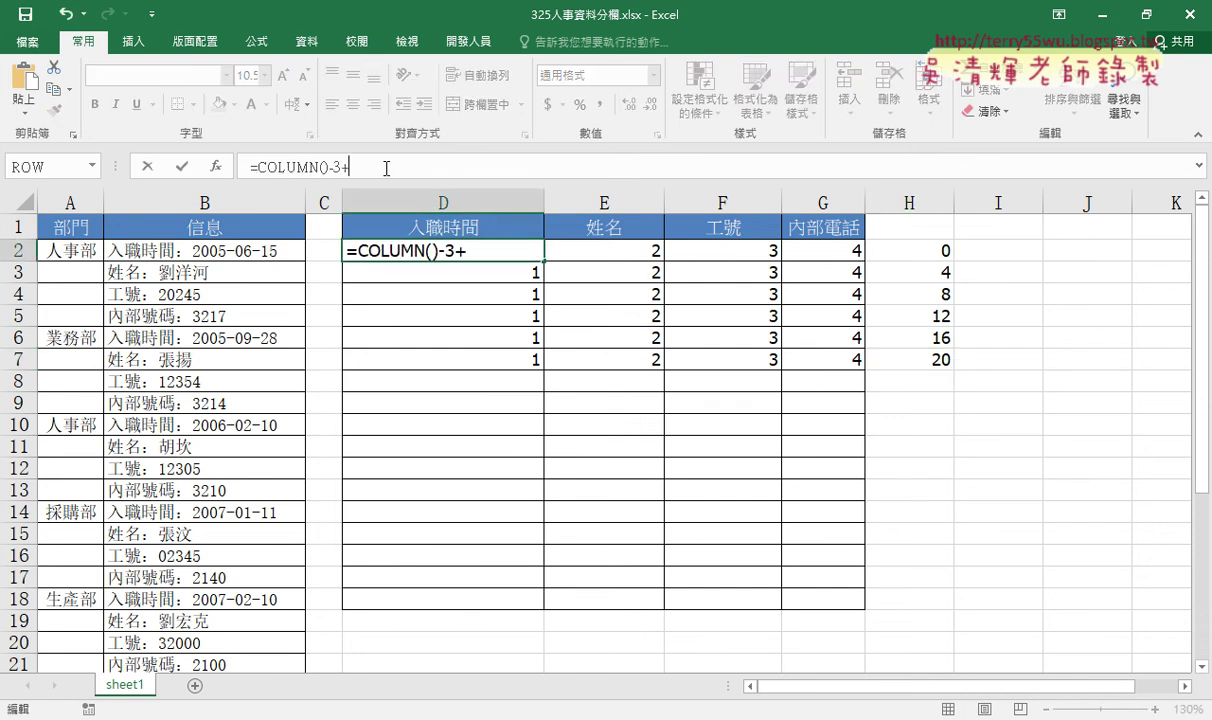
type("ro")
type("w")
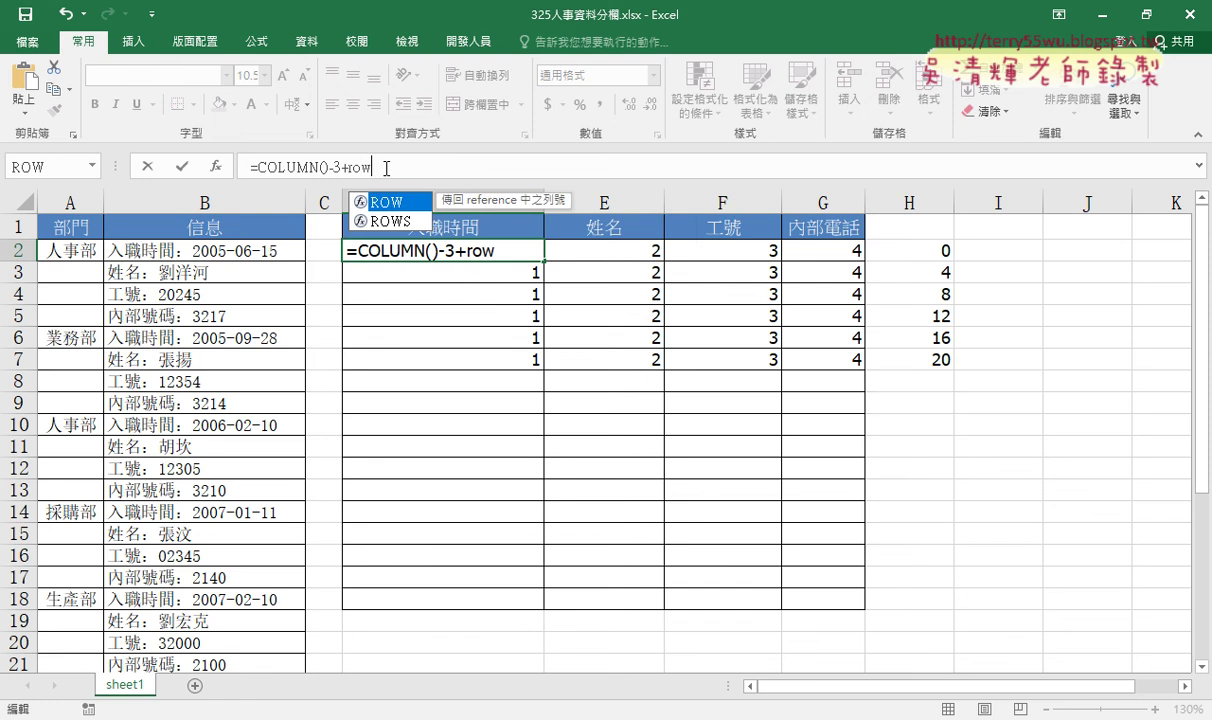
type("()-")
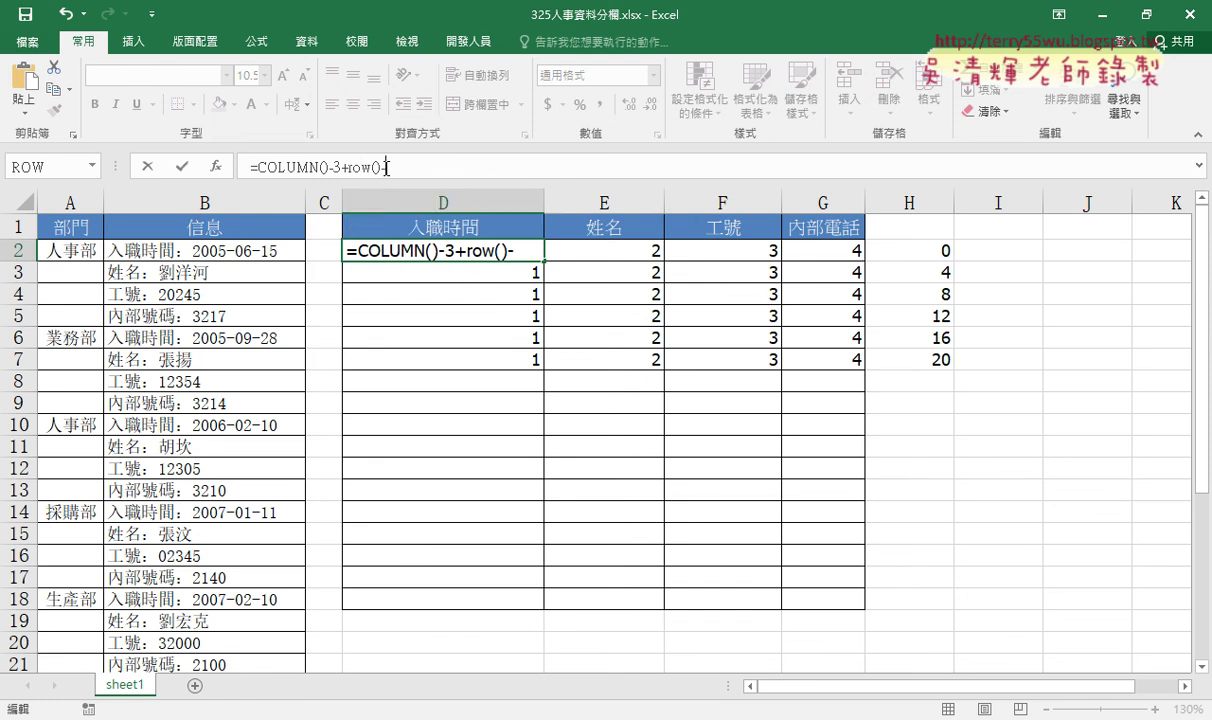
type("2")
left_click(331, 167)
type("(")
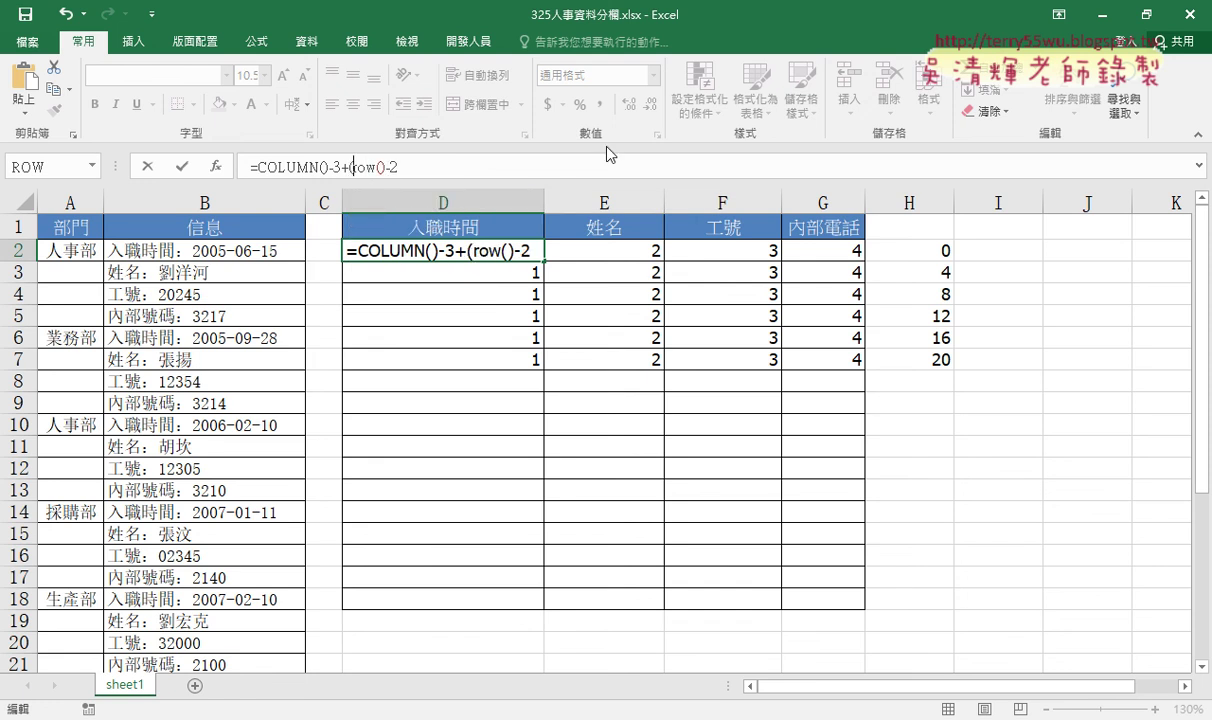
key("Right")
key("Right")
key("Right")
key("Right")
key("Right")
key("Right")
type(")")
type("*4")
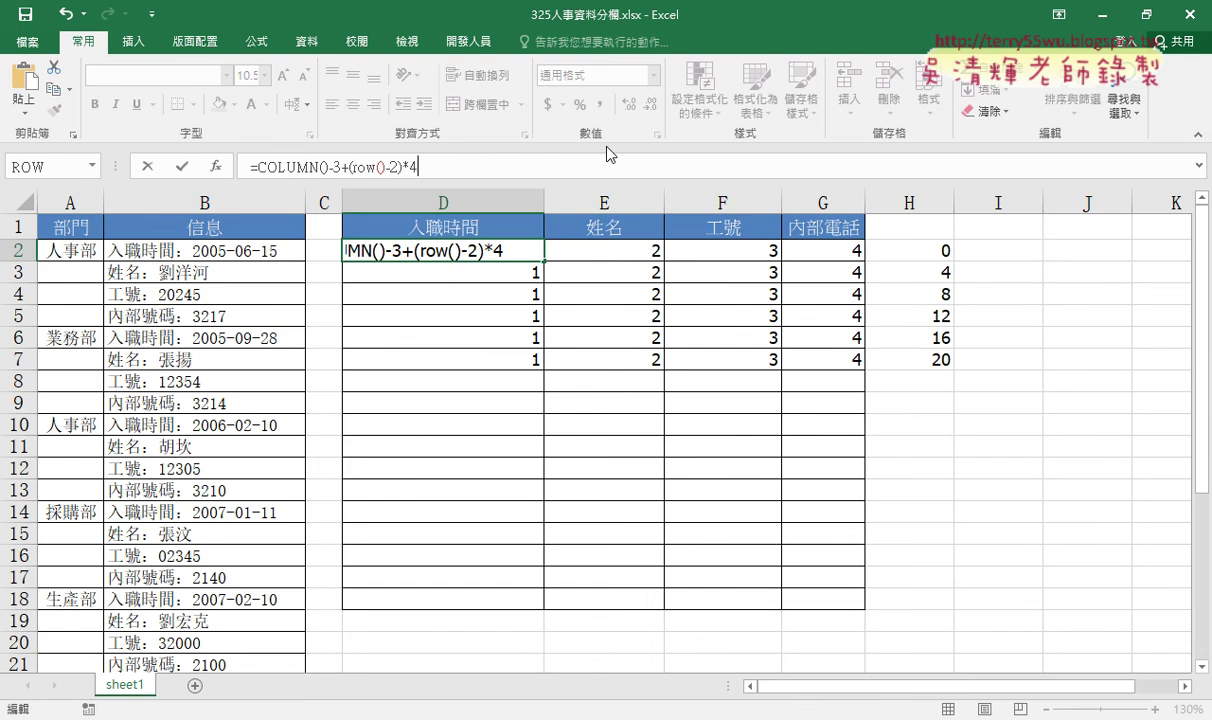
left_click(181, 166)
left_click_drag(545, 265, 862, 261)
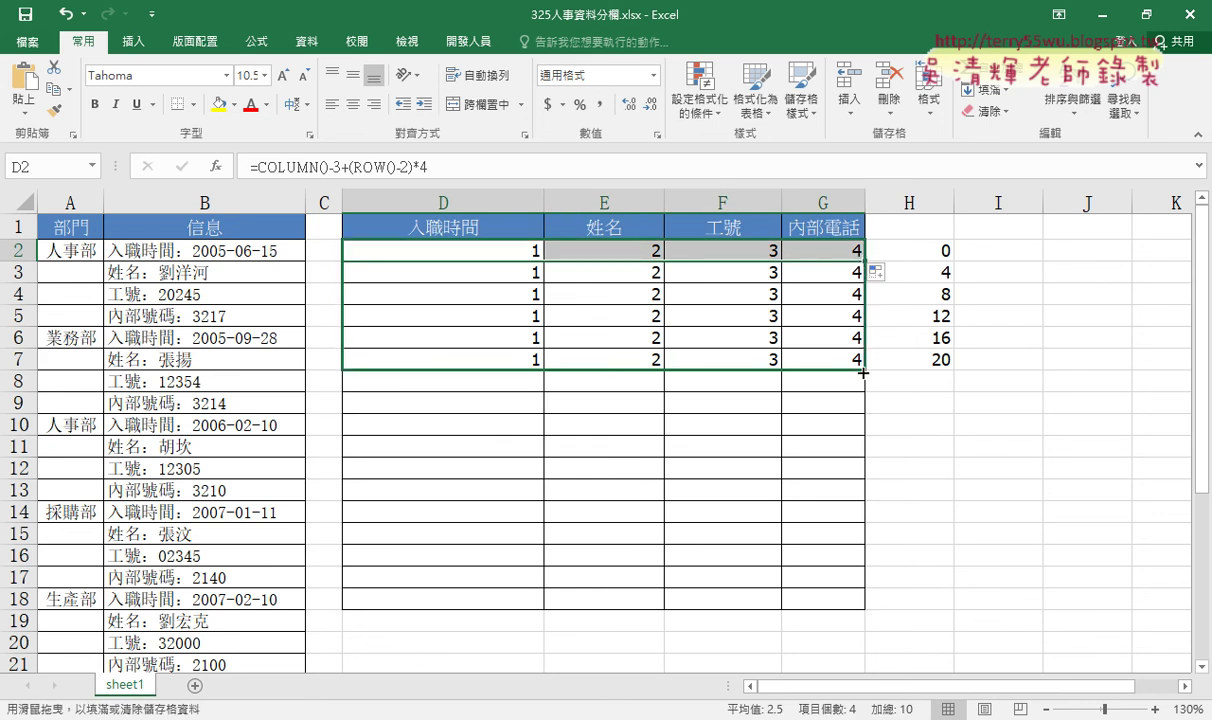
Fill the row-2 formulas down to row 9, numbering D2:G9 from 1 to 32, then select D2's formula text
left_click_drag(862, 261, 863, 388)
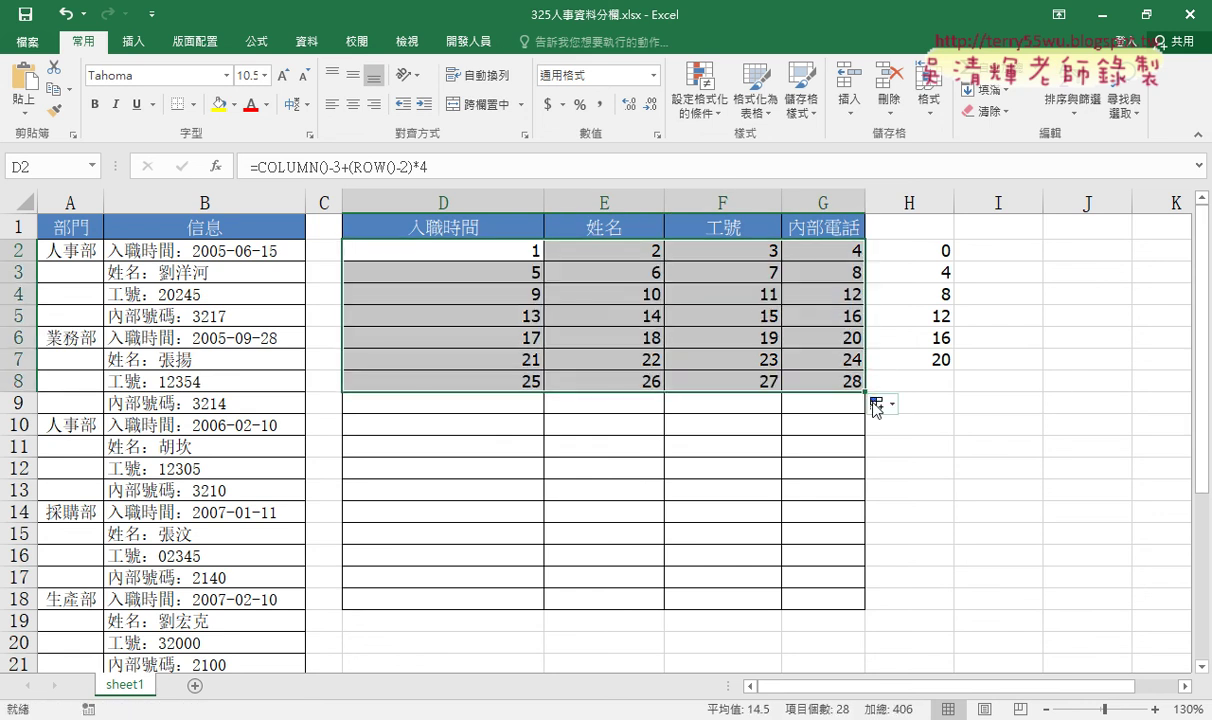
left_click_drag(866, 396, 865, 407)
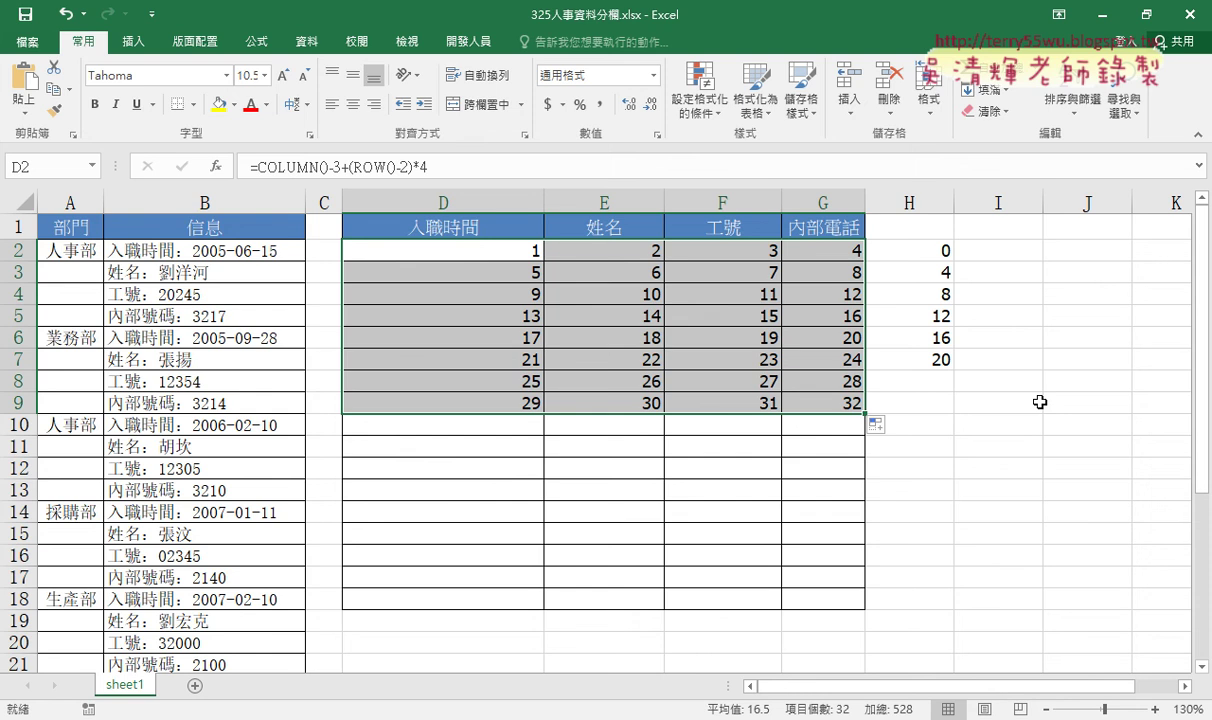
left_click(500, 240)
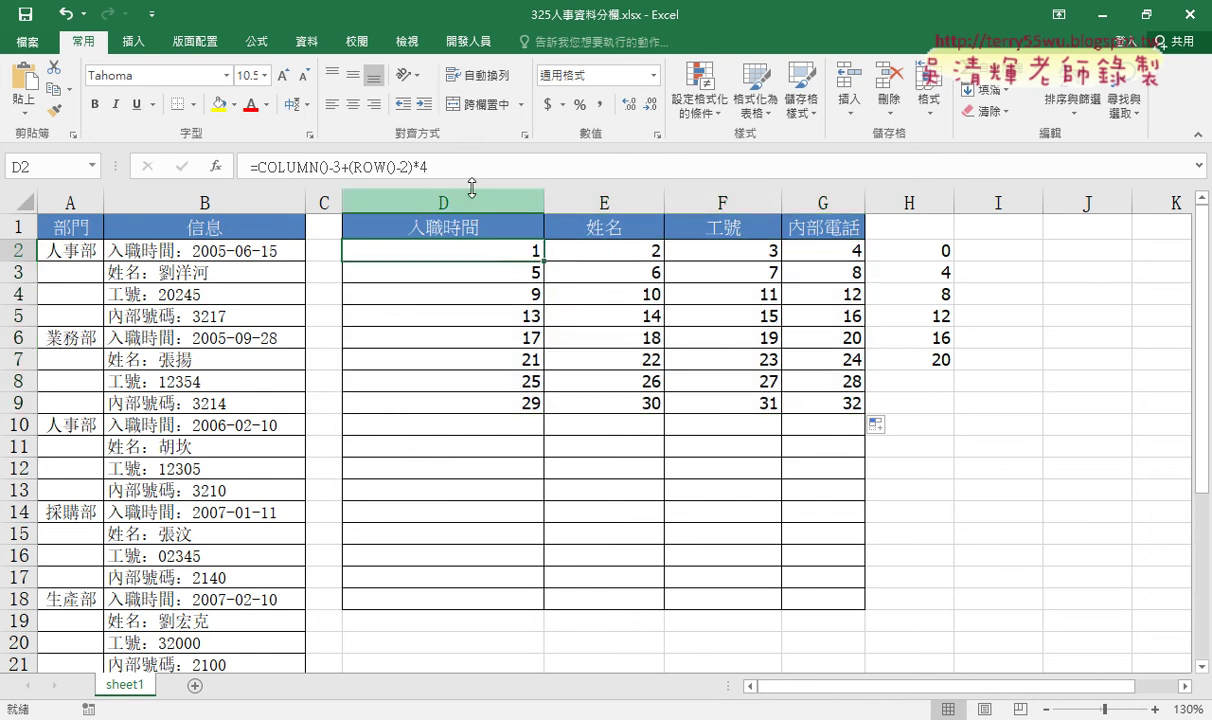
left_click(335, 167)
left_click_drag(335, 167, 256, 167)
Copy D2's formula text, clear it, and insert an INDEX function in array form
right_click(318, 160)
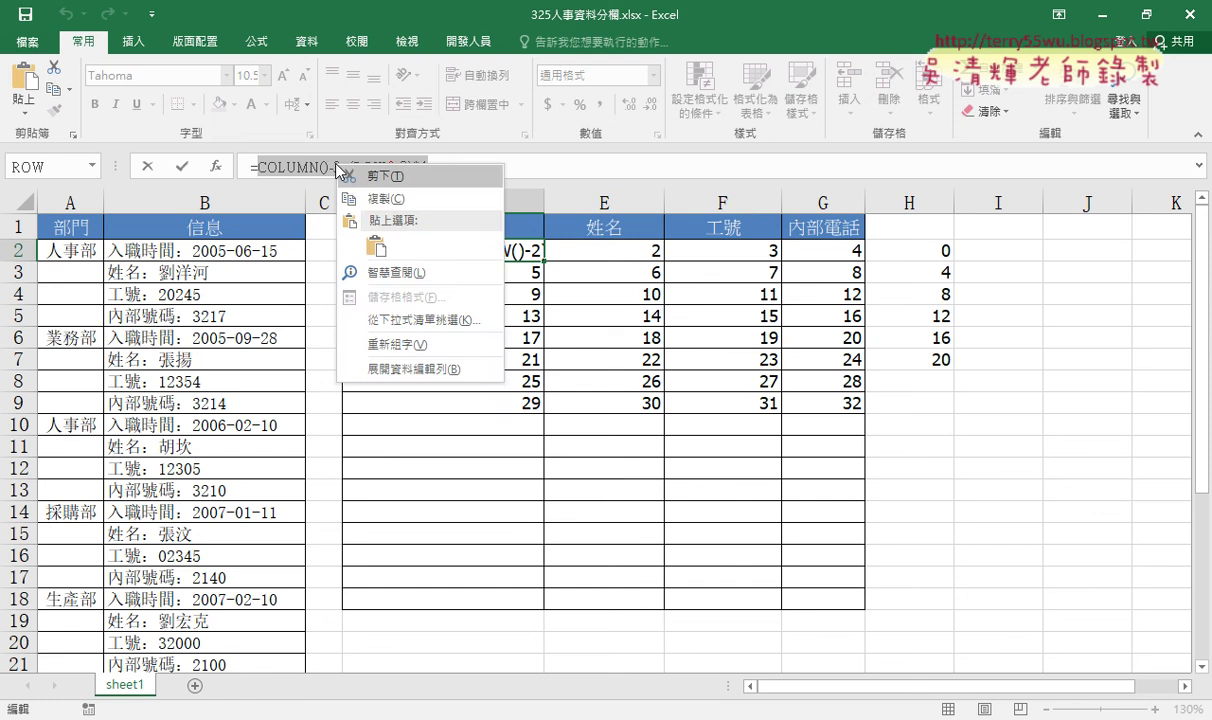
left_click(375, 197)
key("Delete")
left_click(214, 166)
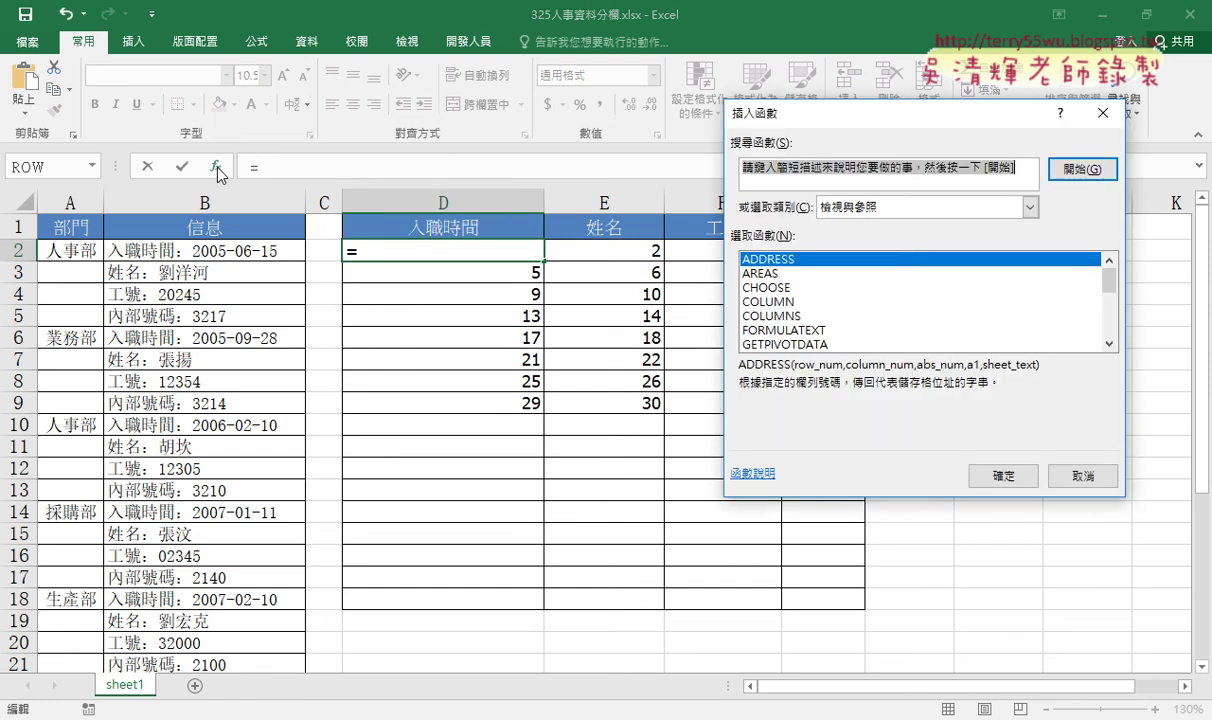
scroll(795, 313, "down", 2)
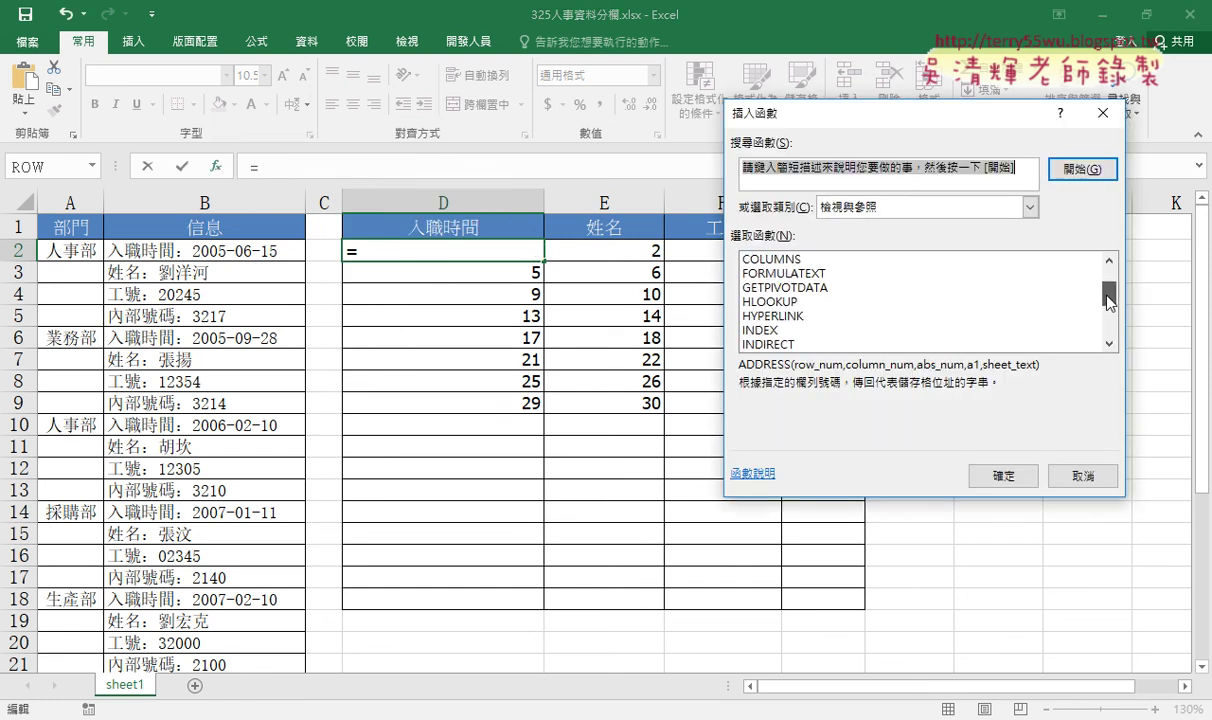
double_click(742, 313)
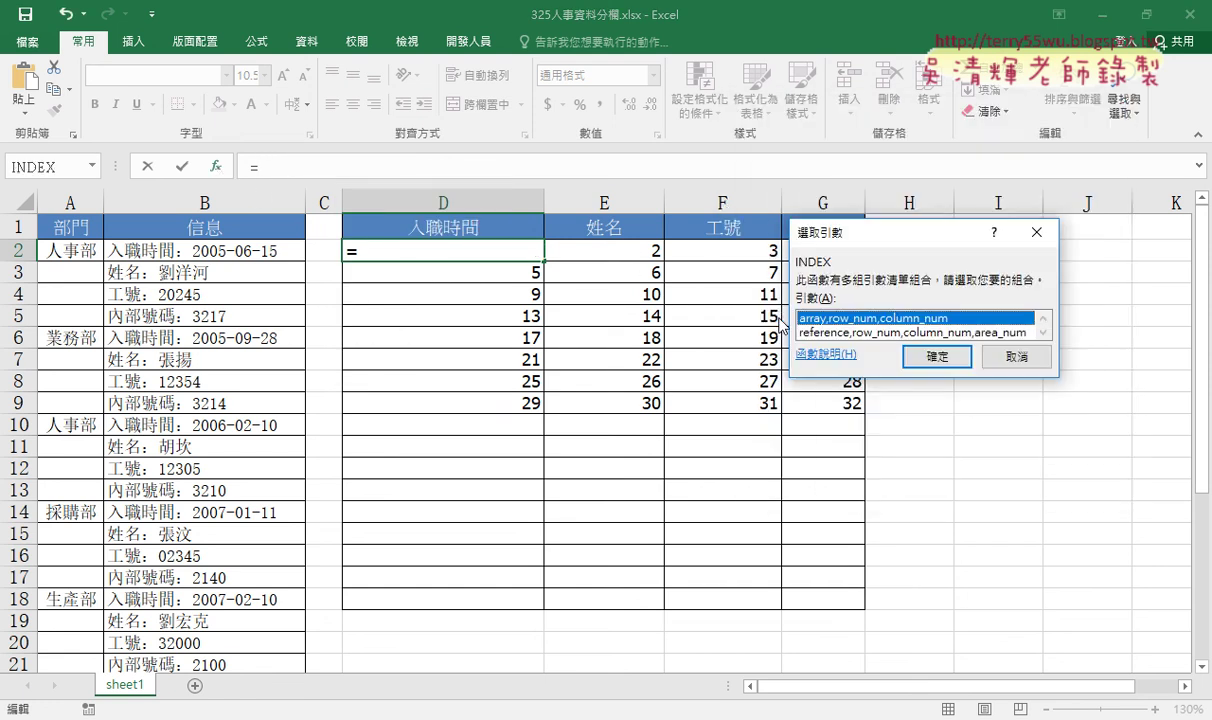
left_click(947, 357)
Set INDEX's arguments: Array $B$2:$B$33, Row_num the copied formula, Column_num 1
mouse_move(751, 240)
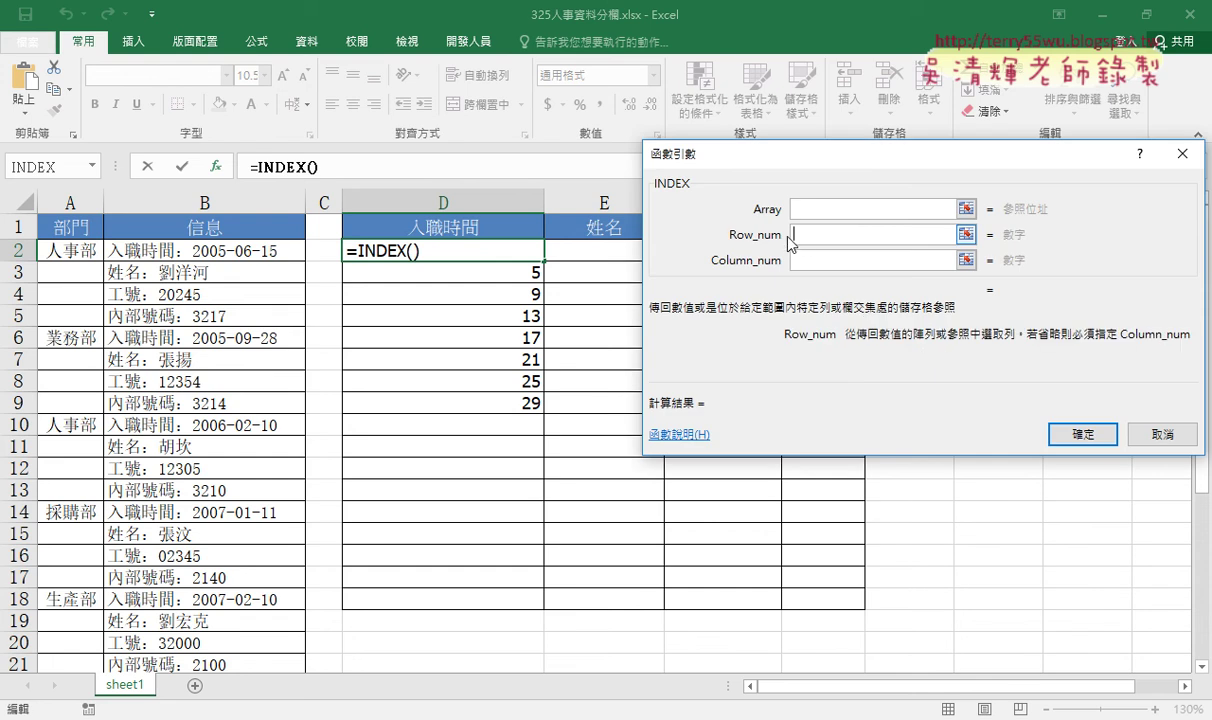
right_click(798, 234)
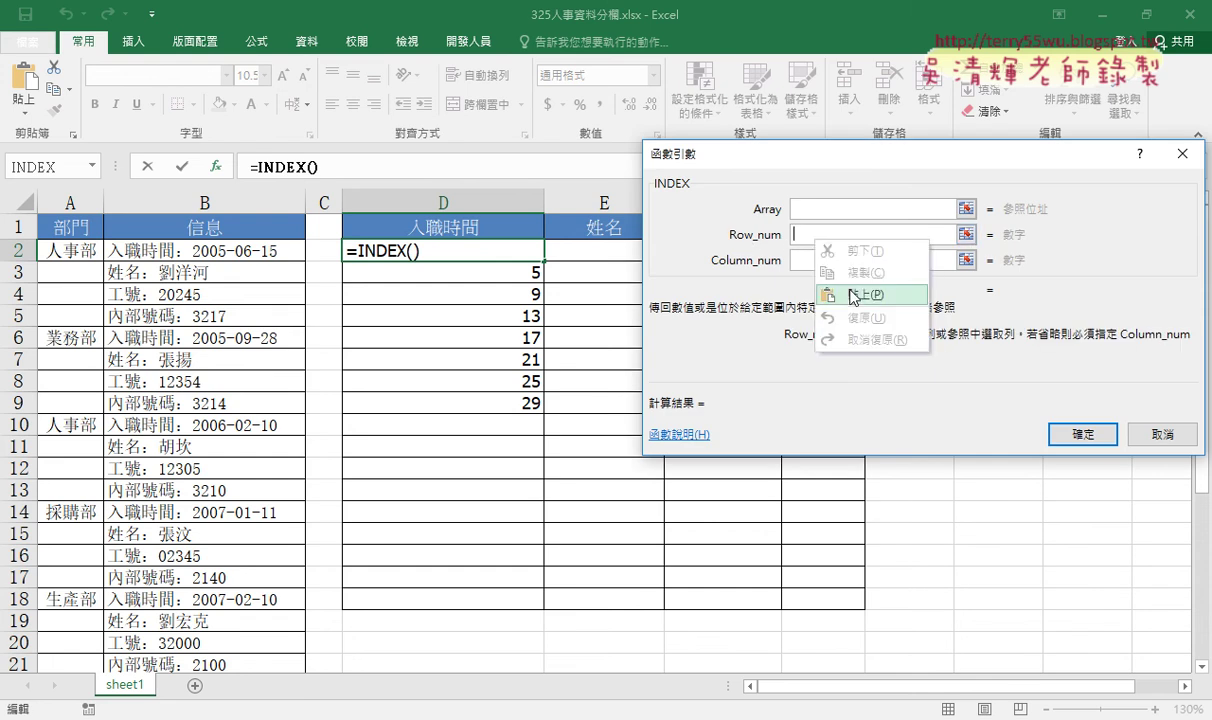
left_click(820, 278)
left_click(826, 261)
type("1")
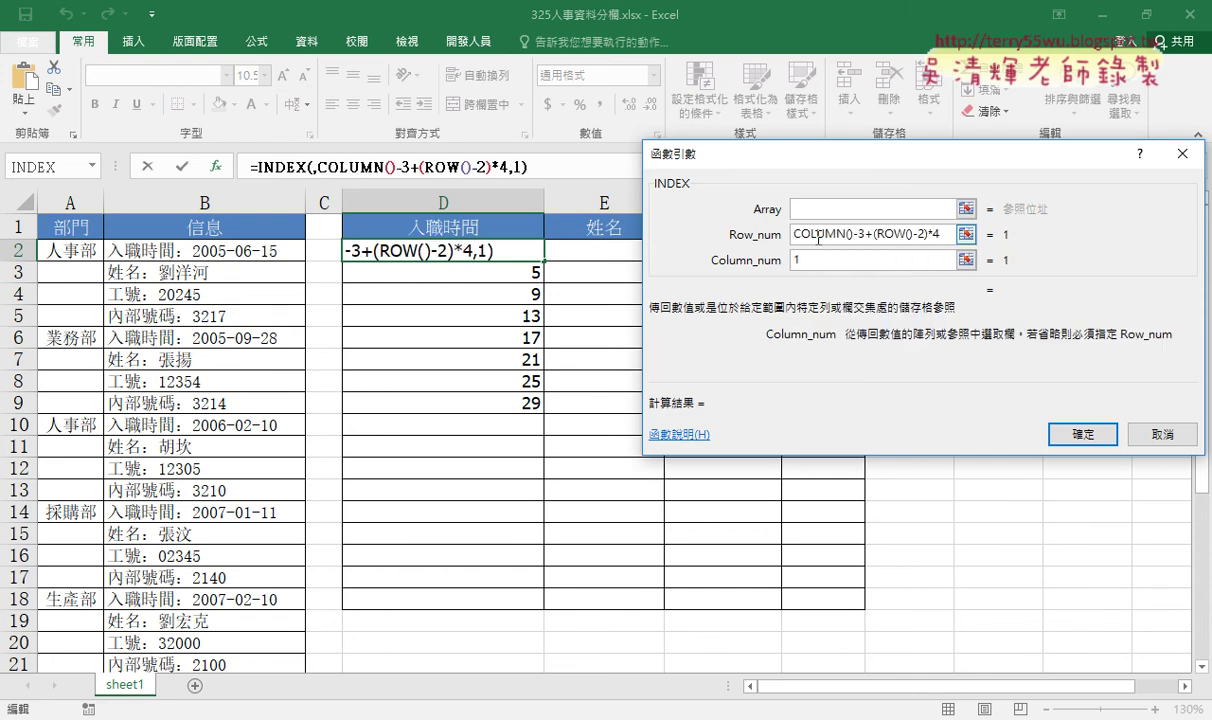
left_click(802, 210)
left_click(240, 252)
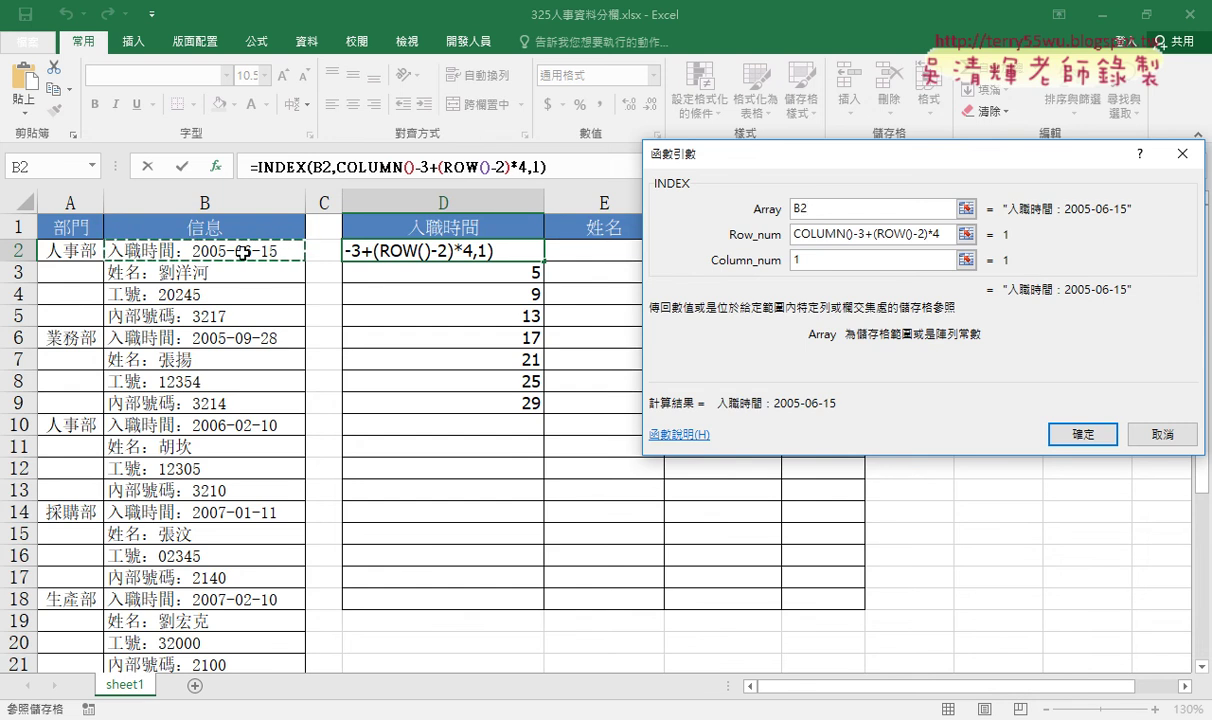
key("ctrl+shift+Down")
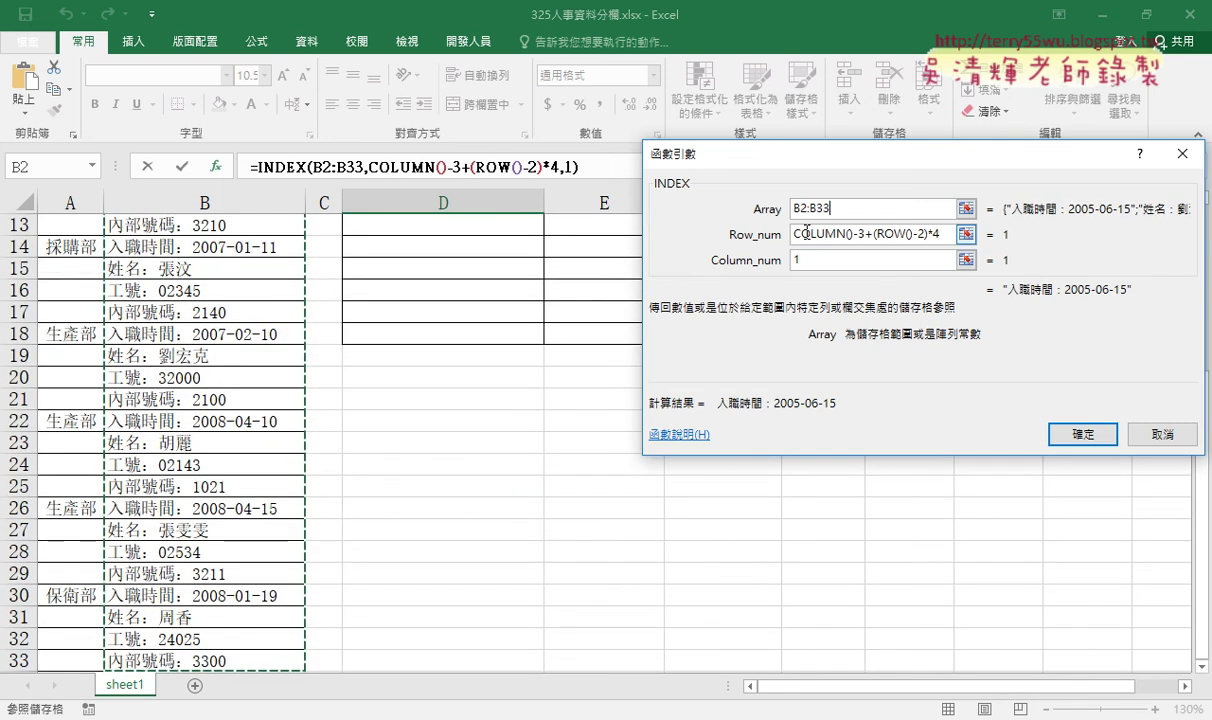
double_click(804, 209)
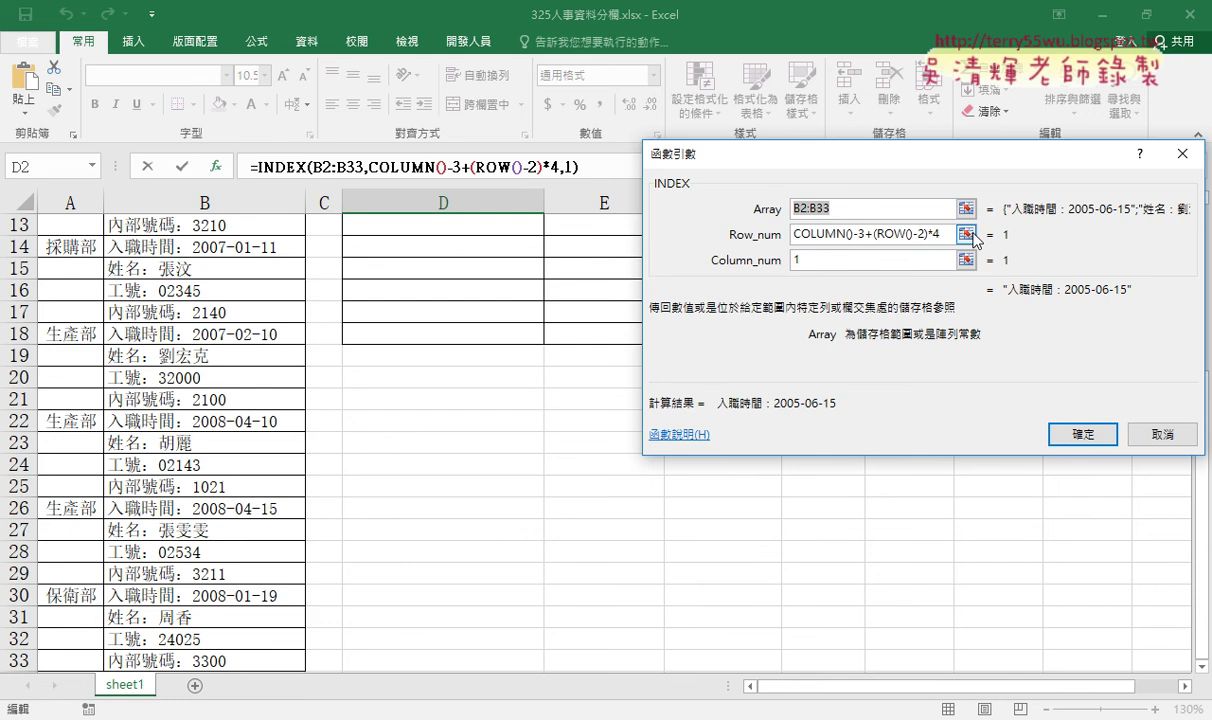
key("F4")
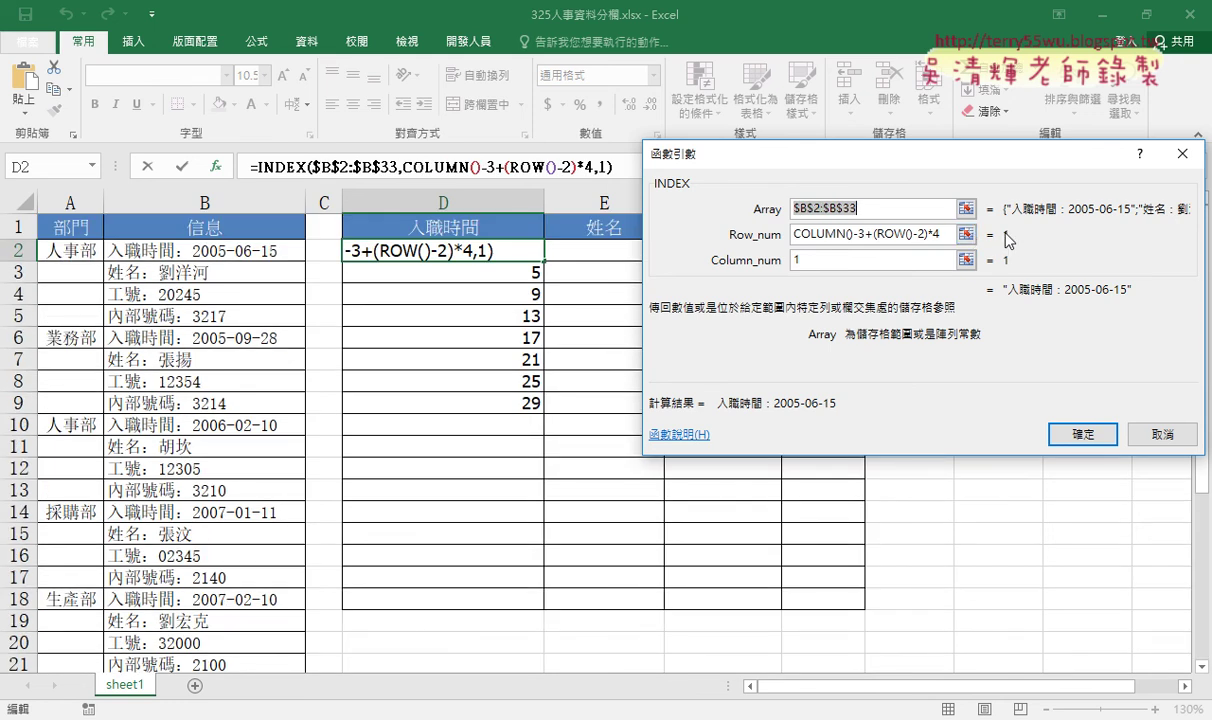
left_click(1082, 434)
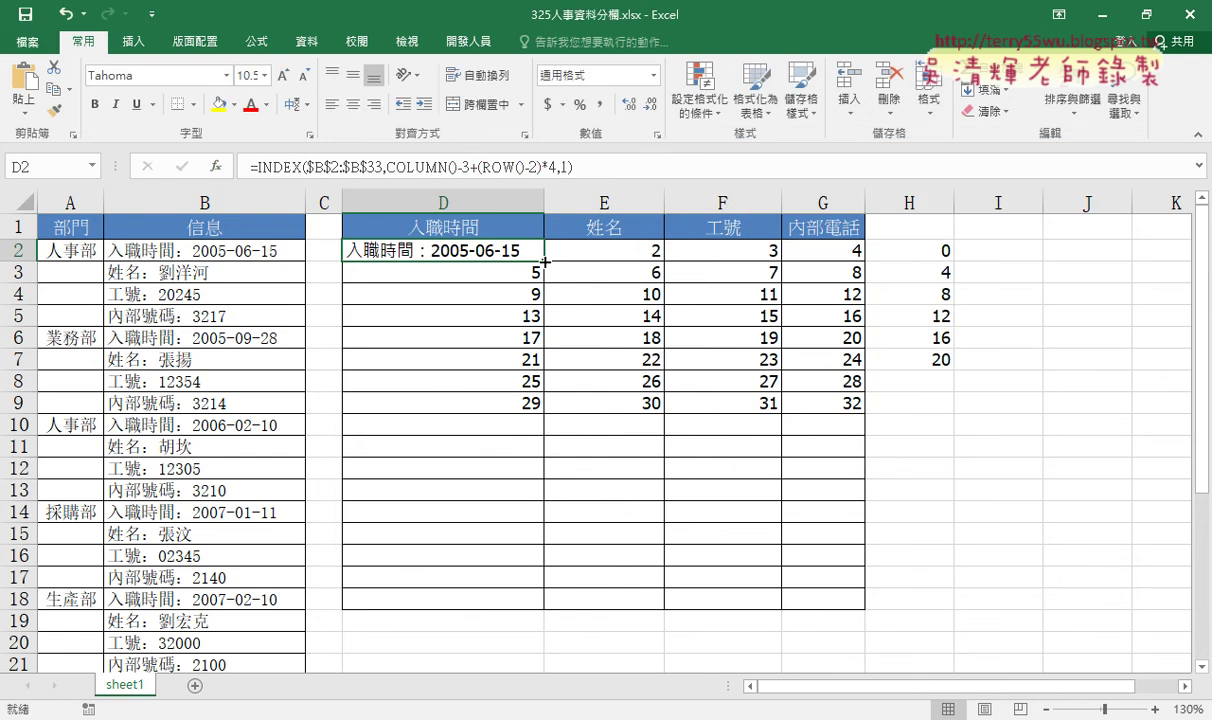
Copy D2's INDEX formula over D2:G9 and AutoFit columns D through G
mouse_move(548, 261)
left_mouse_down()
mouse_move(864, 263)
mouse_move(864, 405)
left_mouse_up()
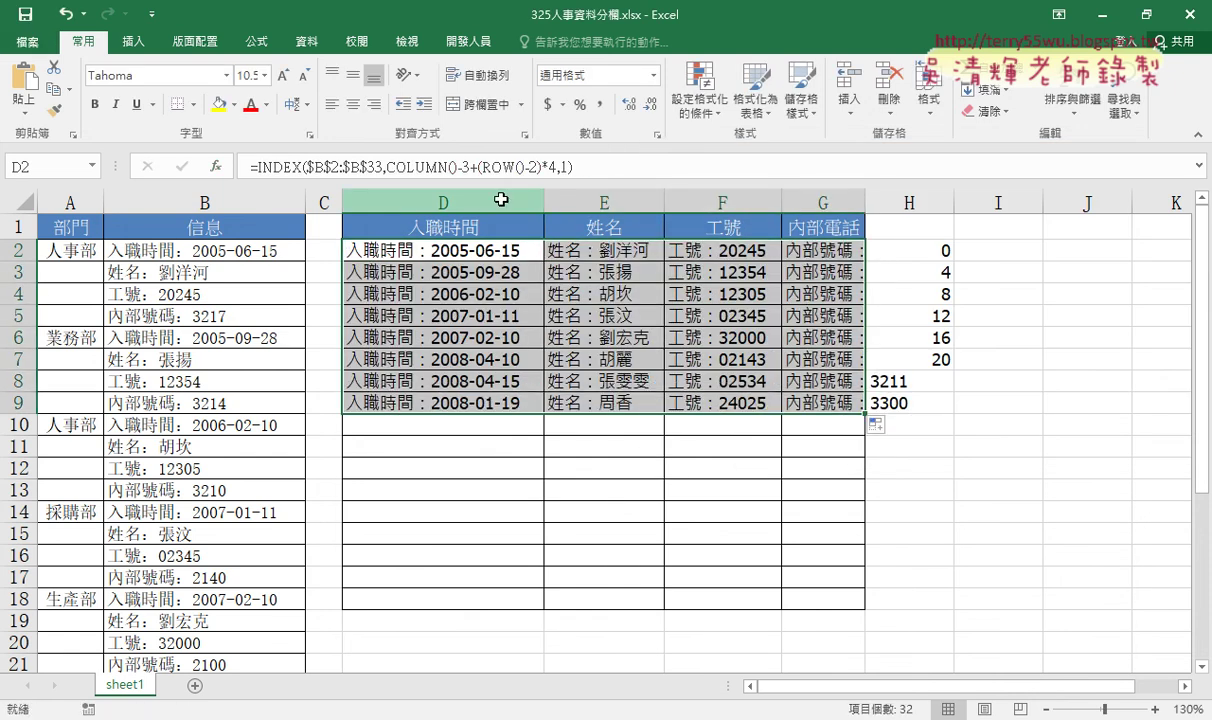
left_click_drag(495, 203, 779, 202)
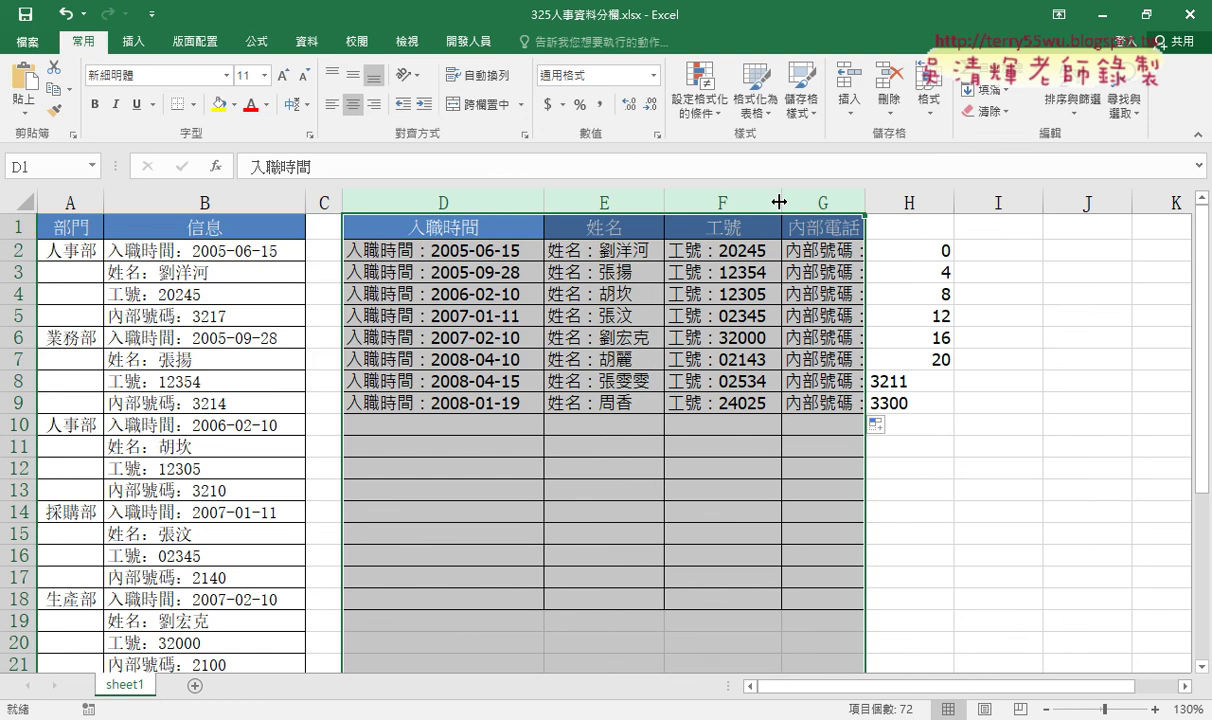
double_click(779, 202)
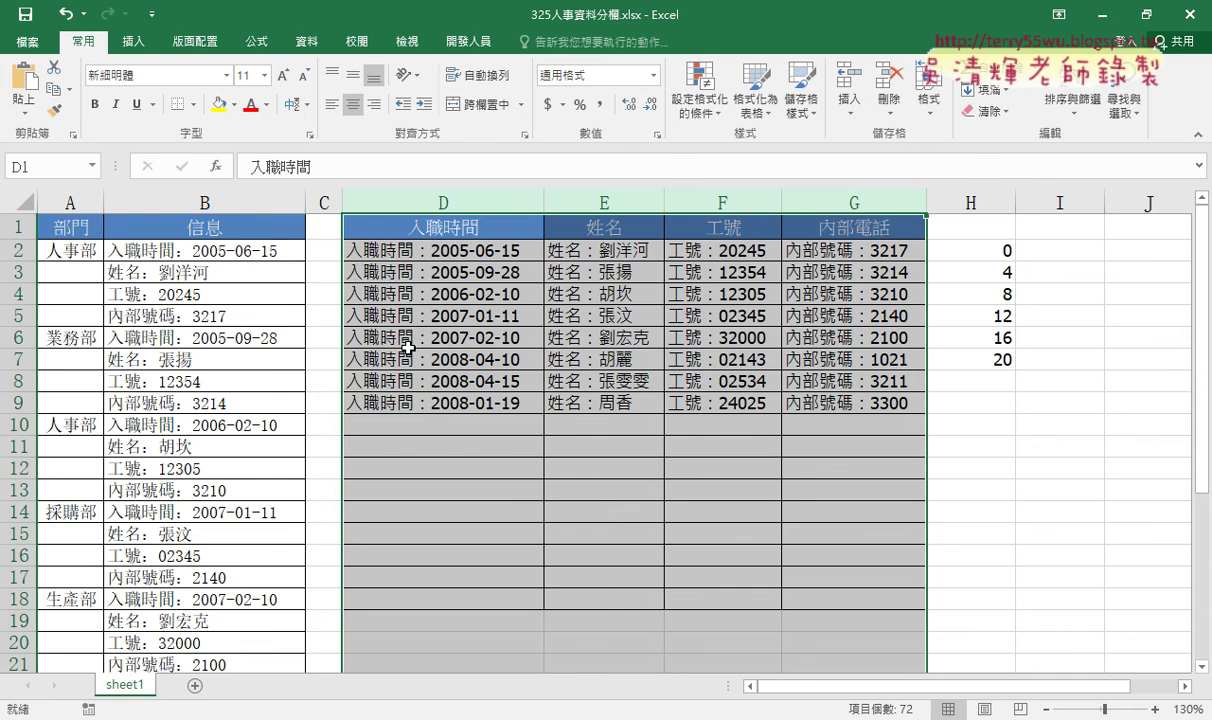
left_click_drag(222, 245, 215, 268)
left_click_drag(210, 338, 238, 462)
mouse_move(174, 526)
left_mouse_down()
mouse_move(178, 576)
mouse_move(297, 573)
left_mouse_up()
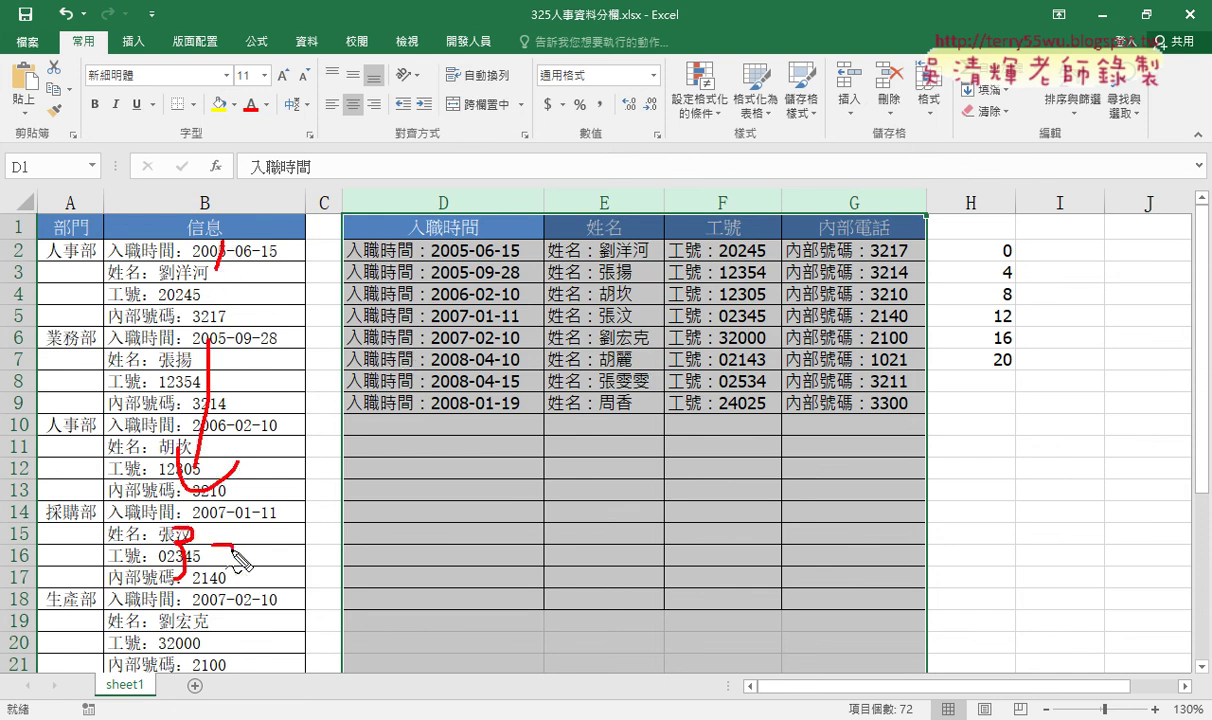
left_click_drag(451, 236, 448, 262)
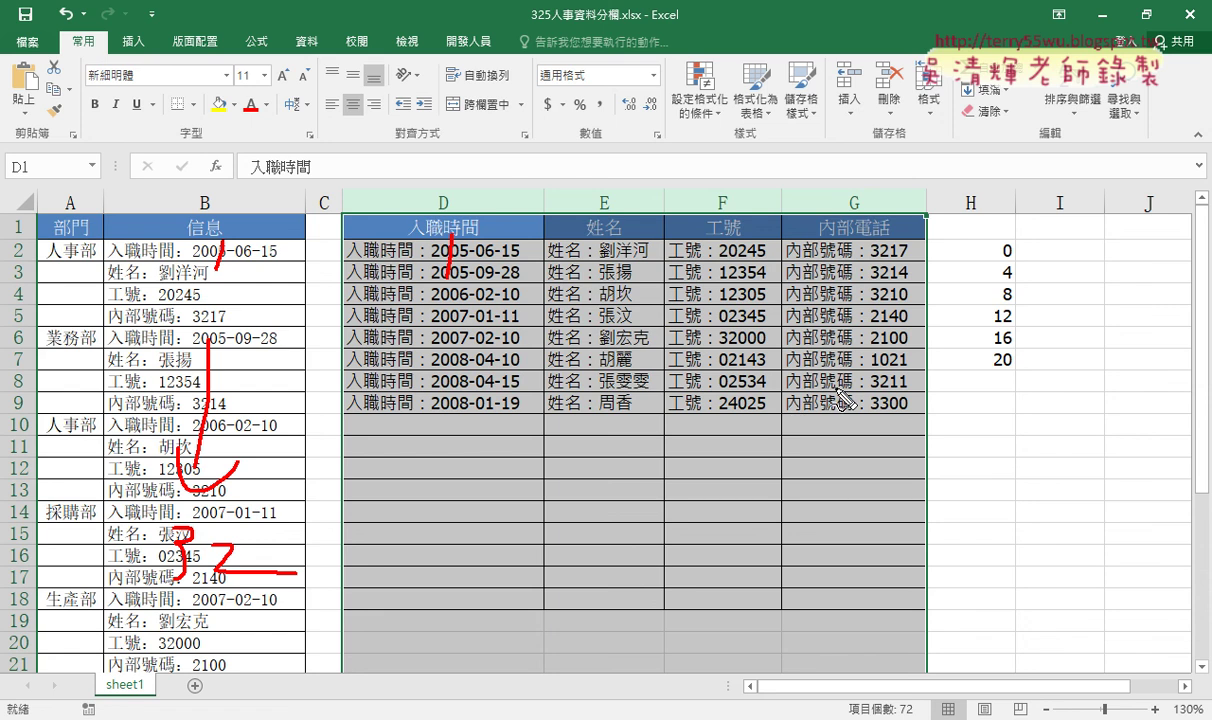
mouse_move(838, 390)
left_mouse_down()
mouse_move(846, 426)
mouse_move(905, 411)
left_mouse_up()
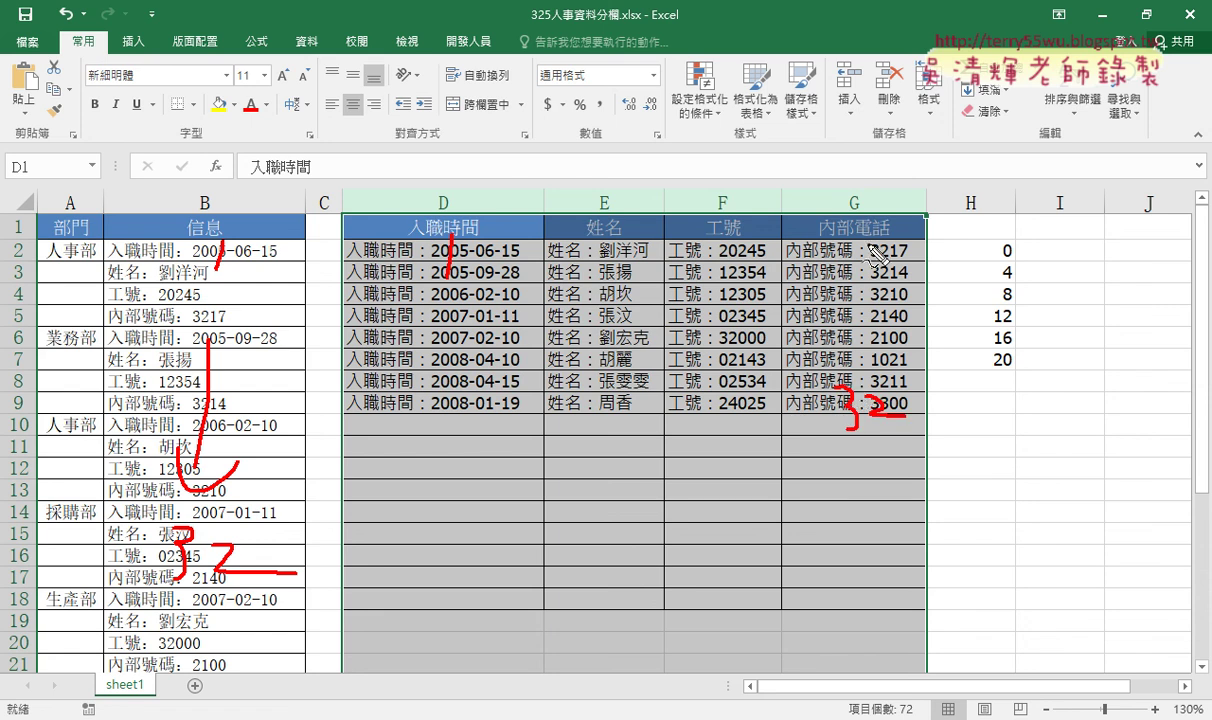
mouse_move(862, 230)
left_mouse_down()
mouse_move(880, 246)
mouse_move(869, 262)
left_mouse_up()
left_click_drag(570, 272, 805, 367)
left_click_drag(788, 320, 770, 386)
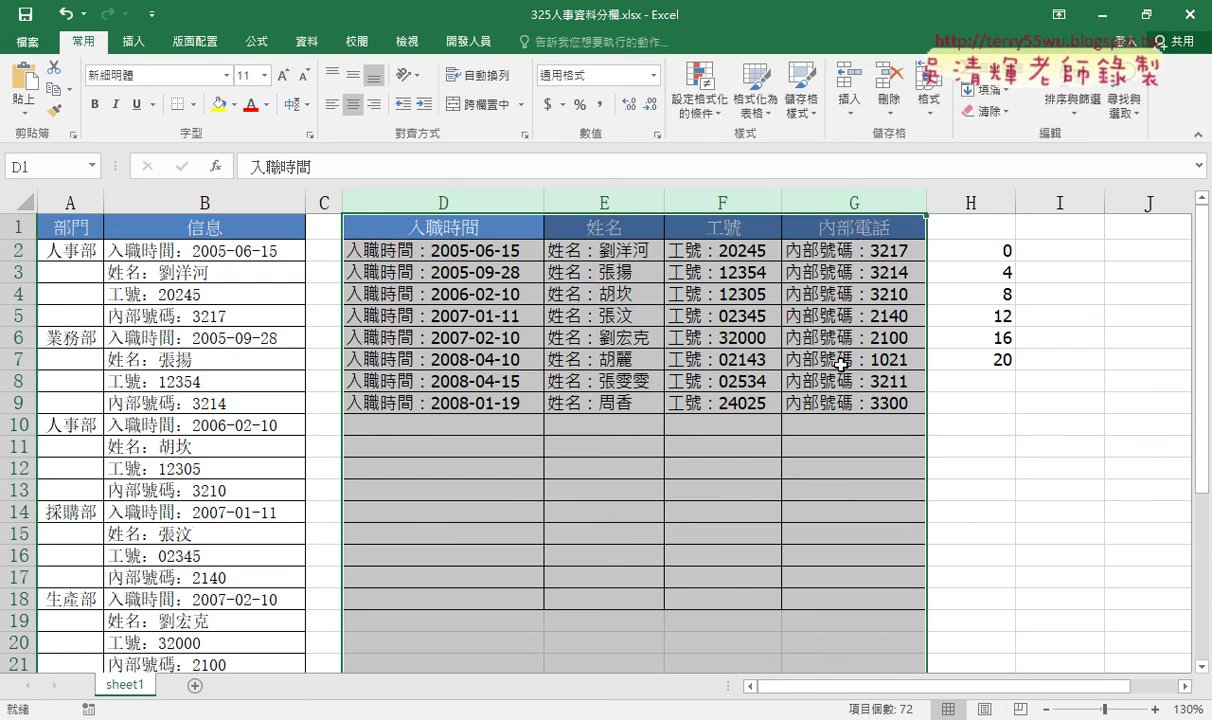
left_click(461, 252)
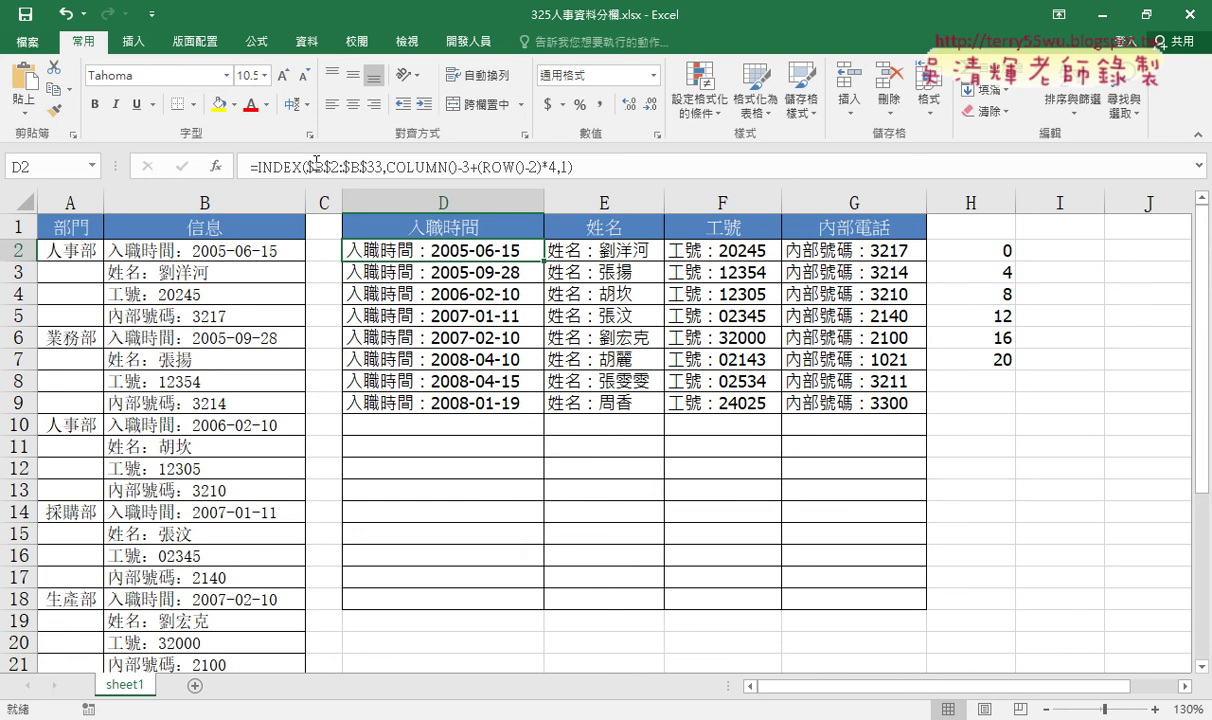
left_click(275, 166)
left_click(215, 166)
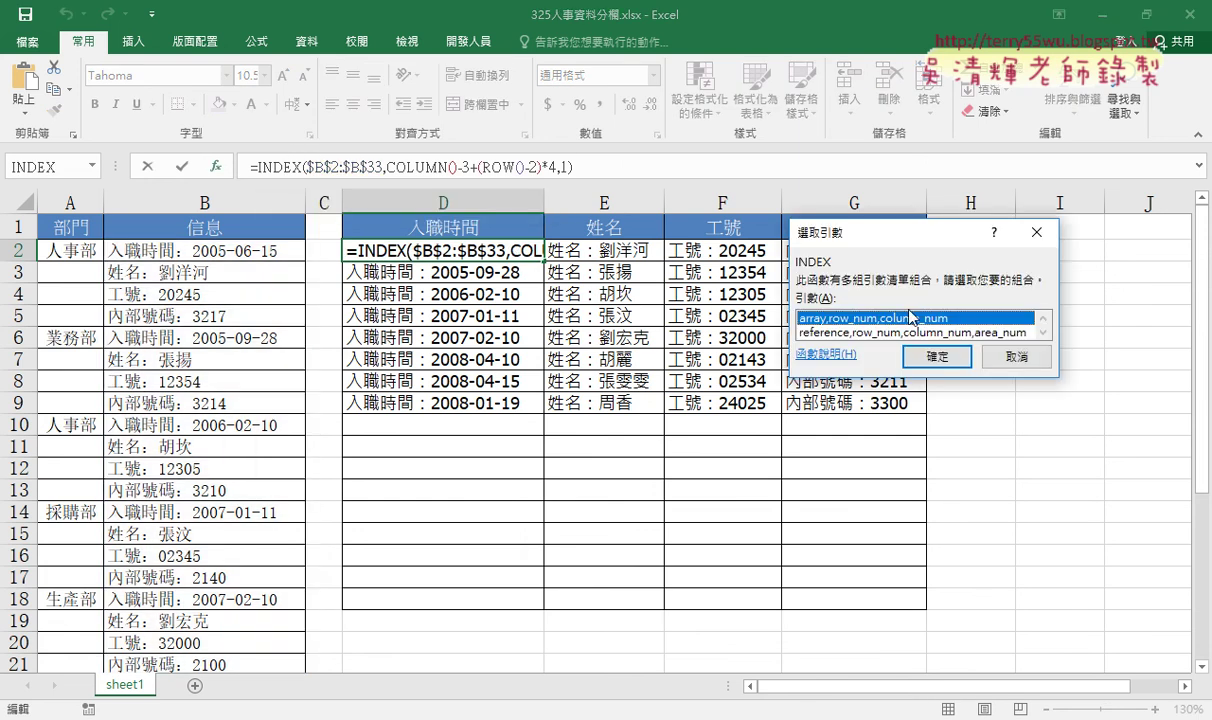
left_click(937, 356)
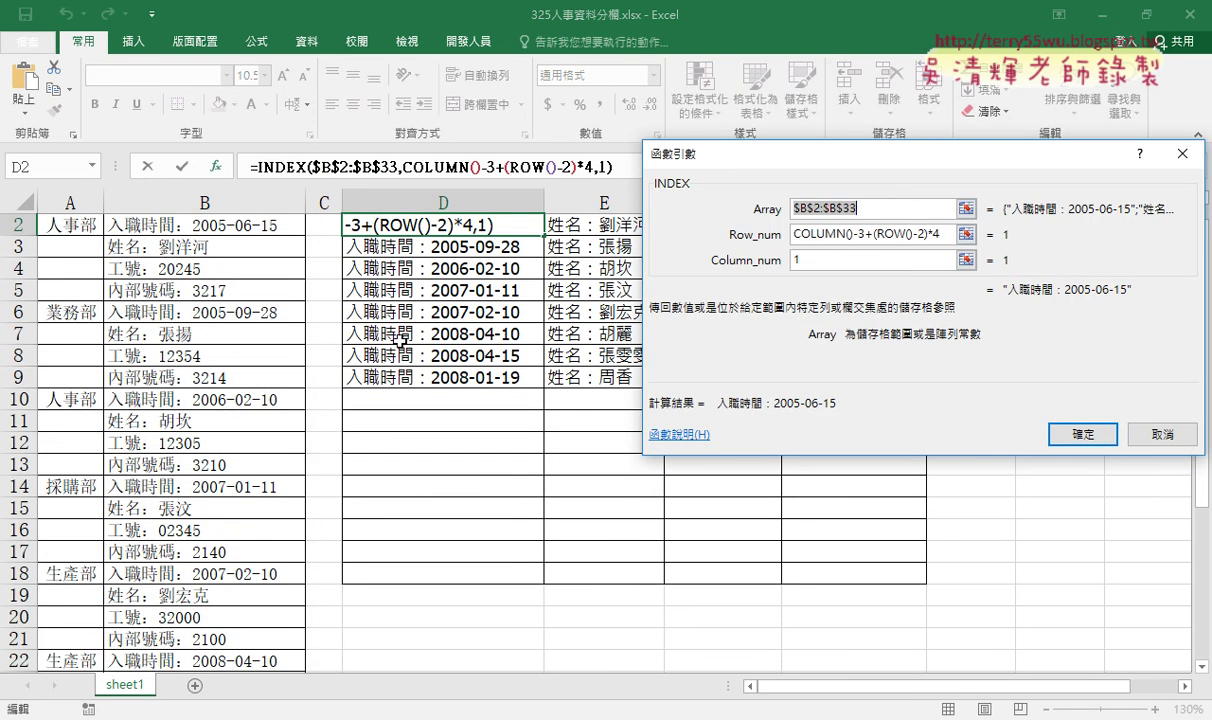
left_click(914, 232)
left_click(820, 261)
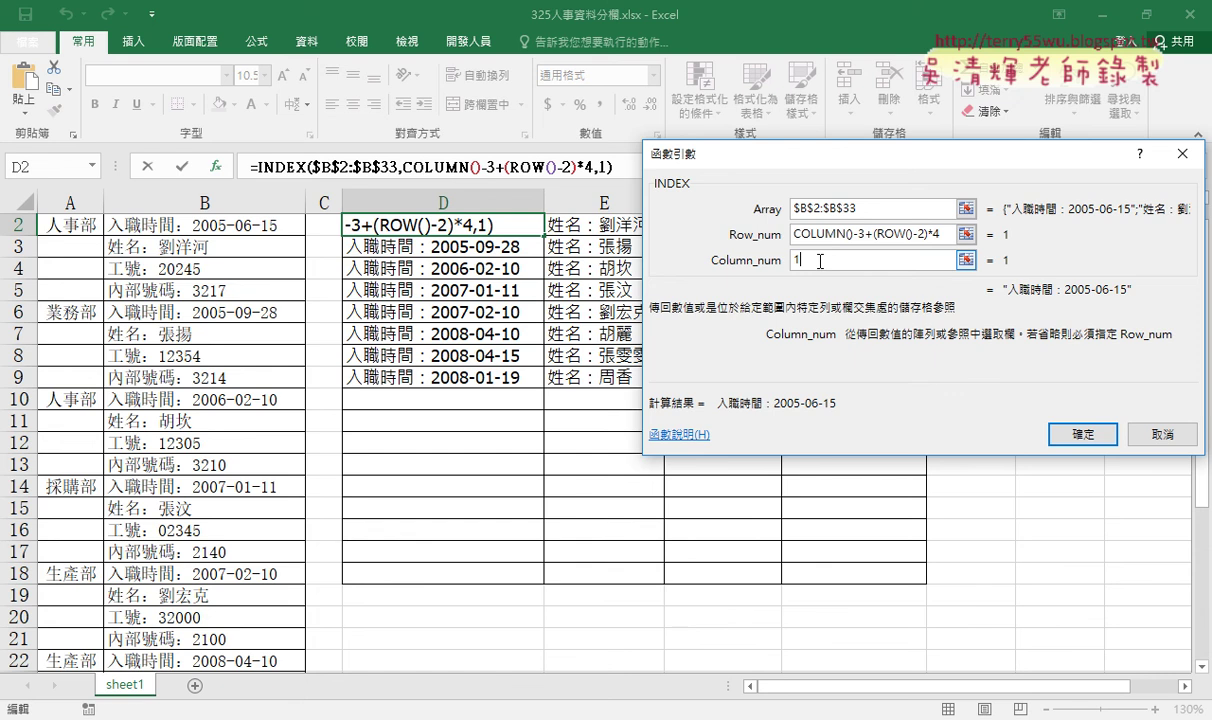
left_click(1083, 434)
scroll(509, 422, "up", 1)
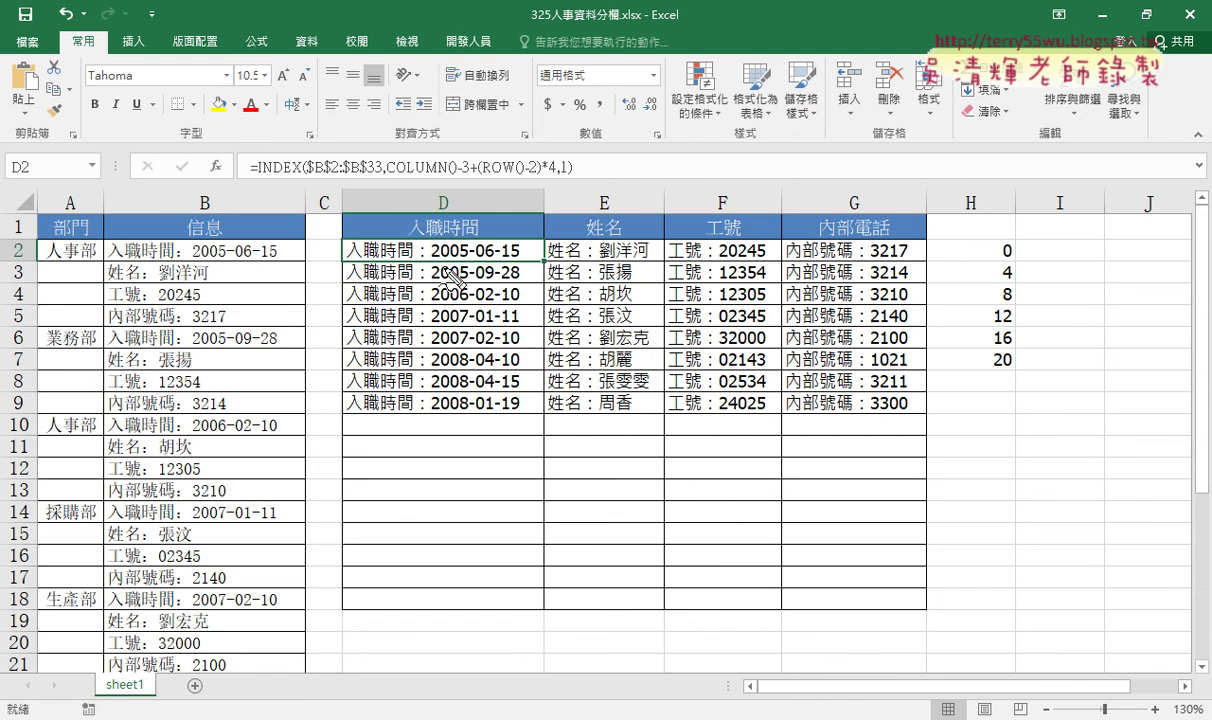
left_click_drag(428, 240, 424, 416)
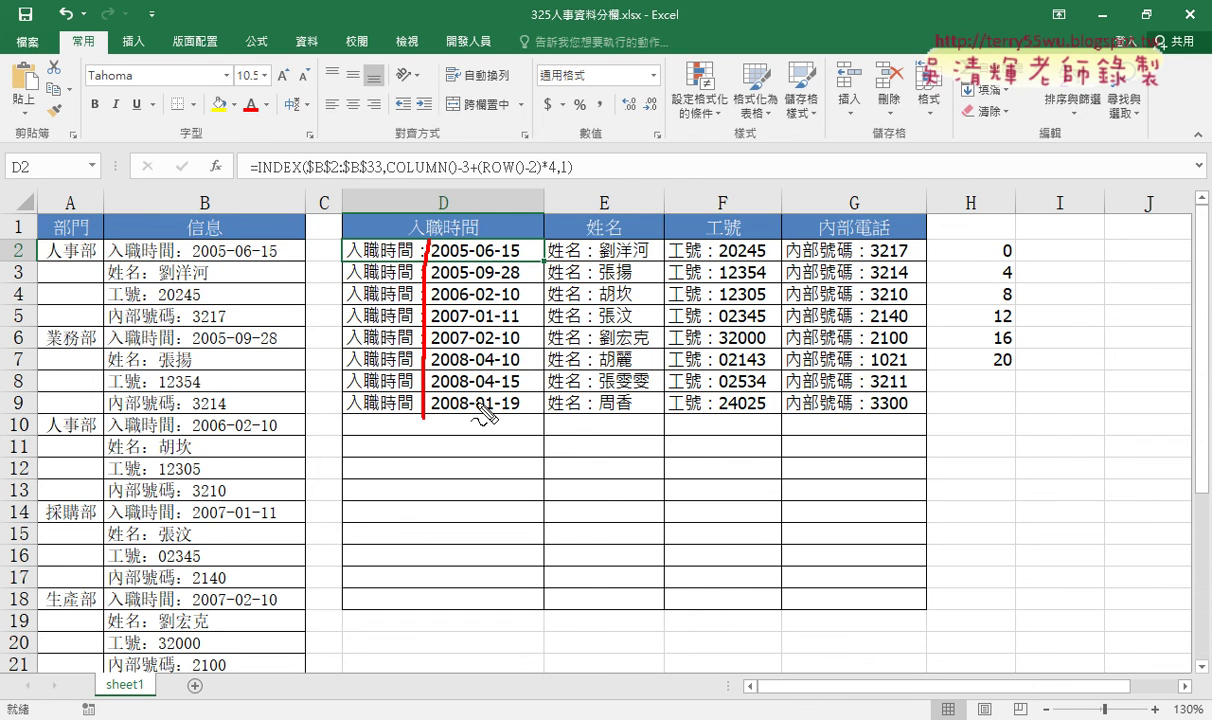
left_click_drag(596, 260, 584, 263)
left_click_drag(547, 212, 580, 238)
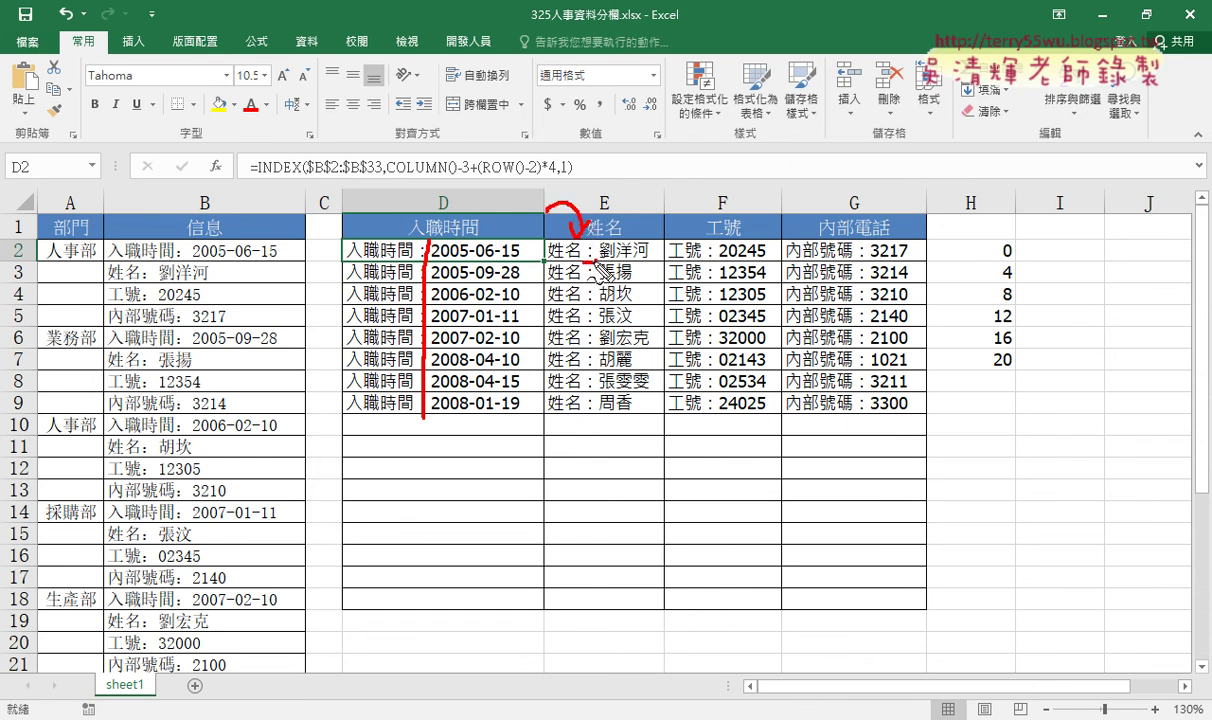
mouse_move(600, 243)
left_mouse_down()
mouse_move(598, 267)
mouse_move(530, 257)
mouse_move(596, 268)
left_mouse_up()
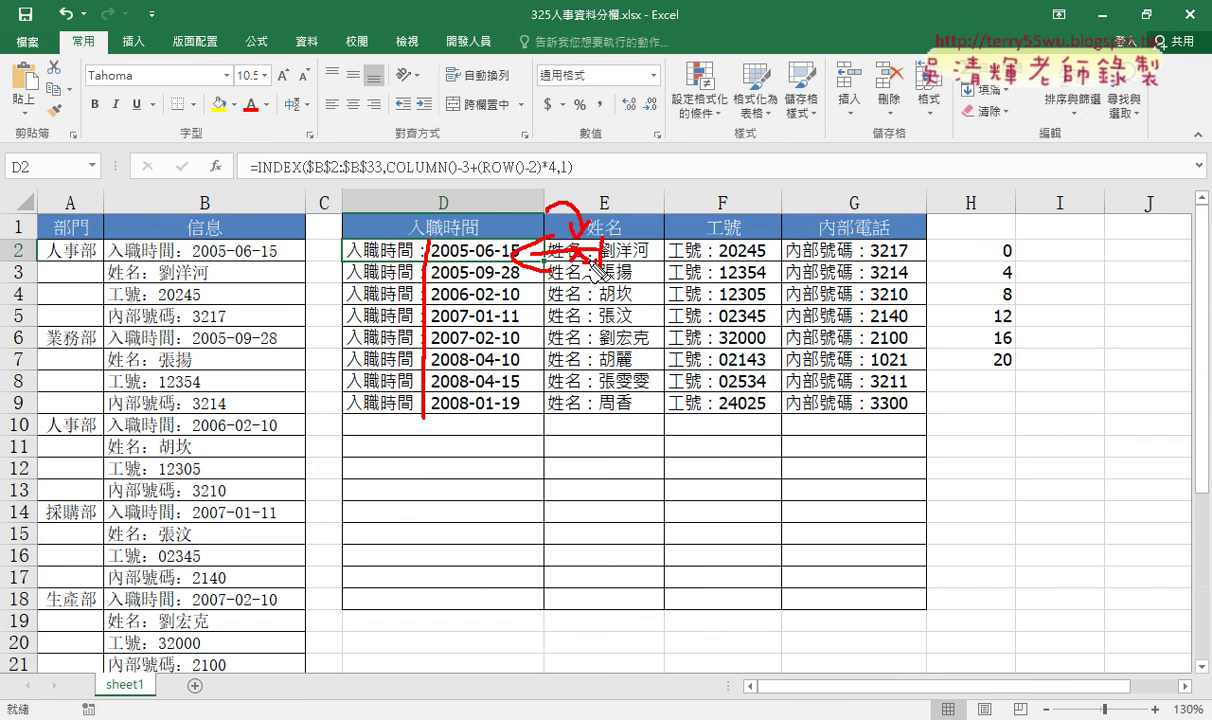
key("Escape")
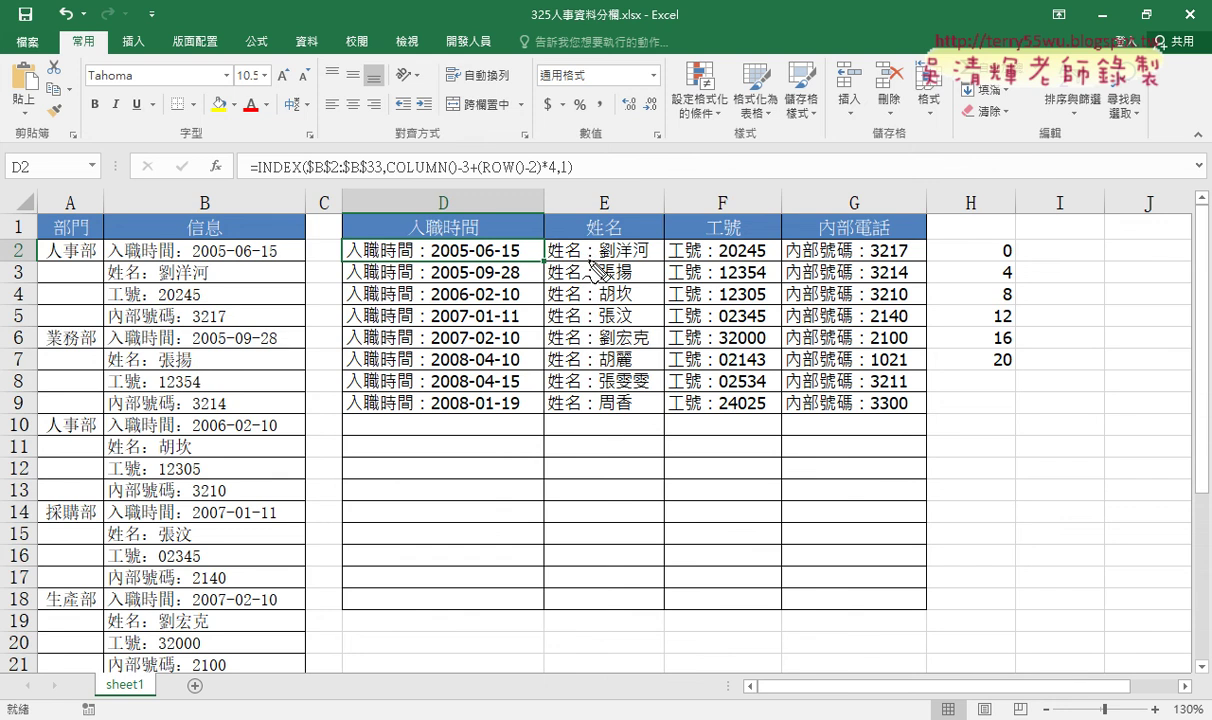
left_click_drag(484, 237, 409, 238)
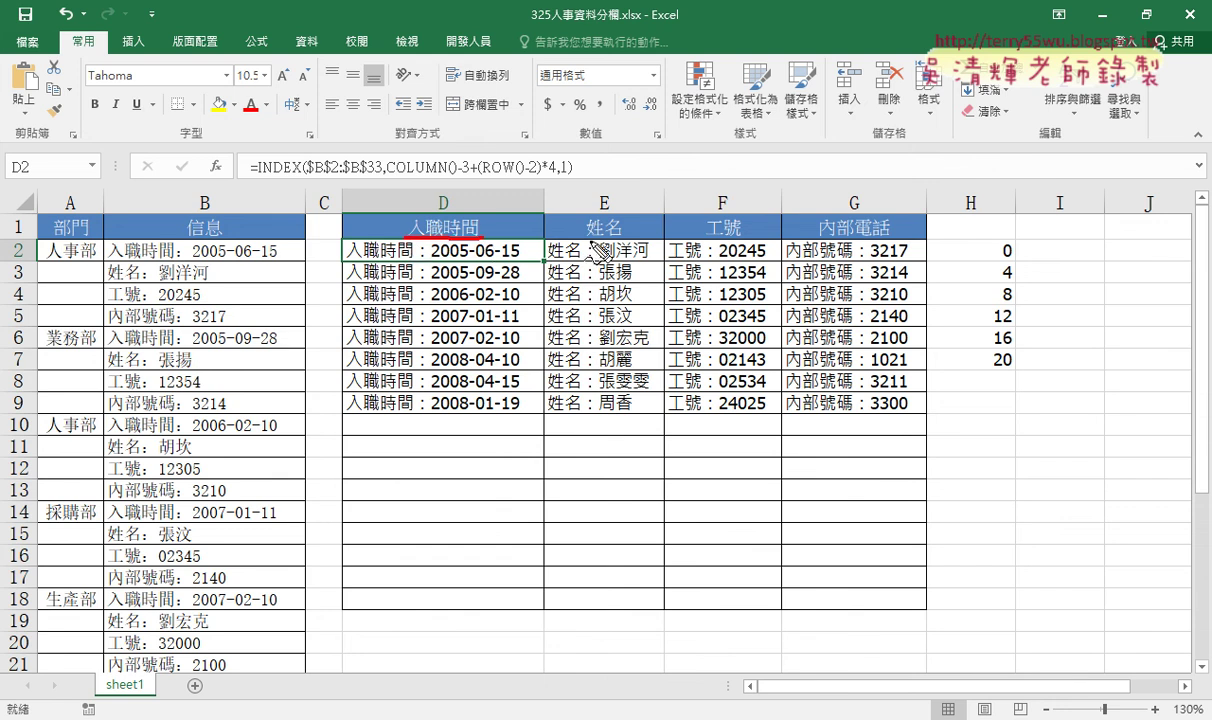
left_click_drag(580, 239, 621, 238)
left_click_drag(703, 239, 742, 239)
left_click_drag(832, 236, 887, 236)
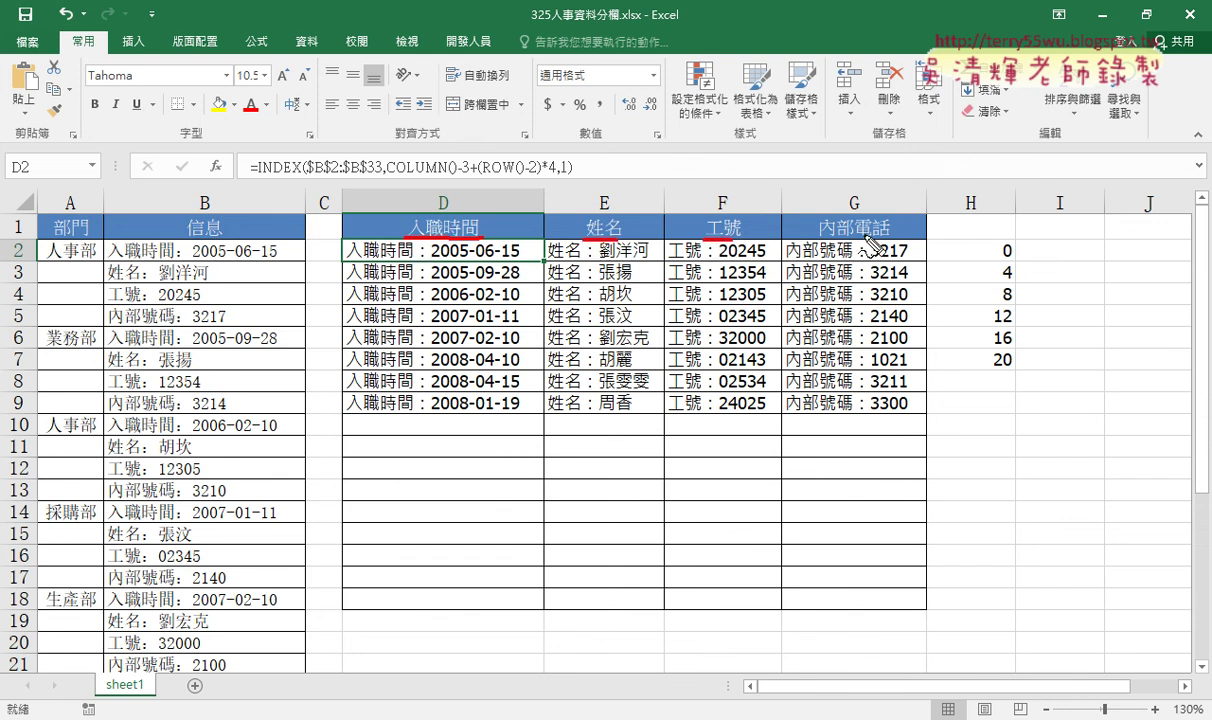
left_click_drag(800, 259, 848, 259)
left_click_drag(700, 261, 668, 261)
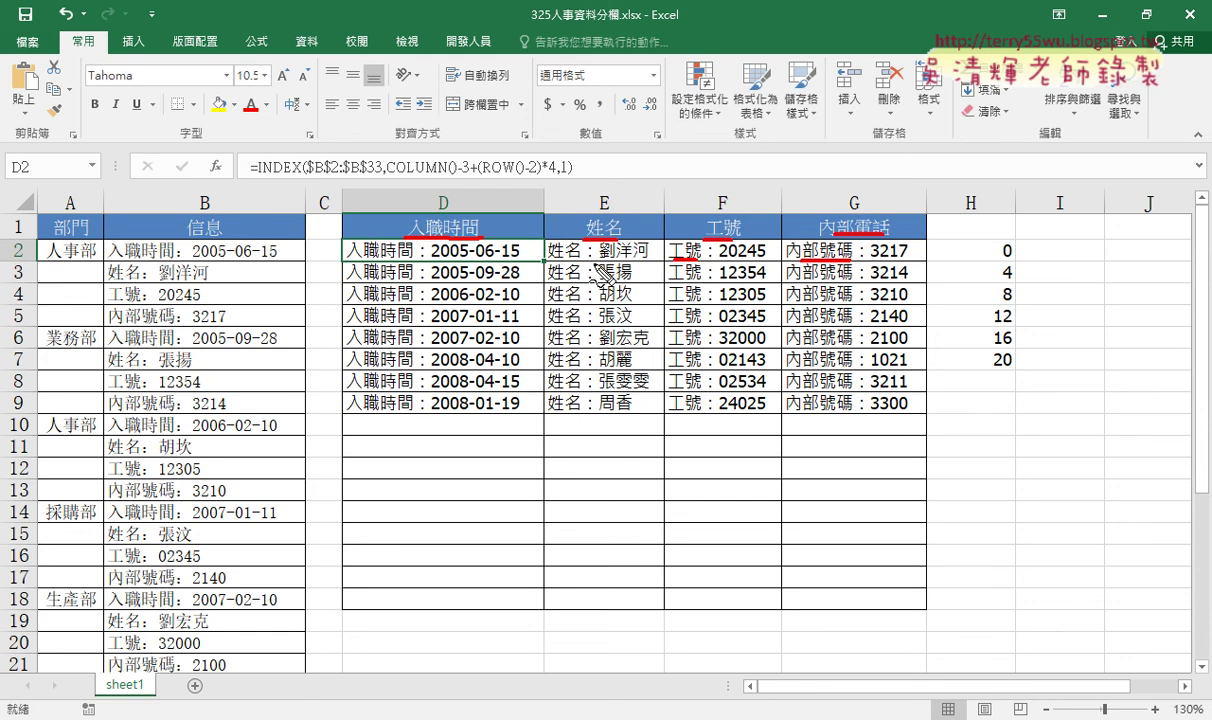
left_click_drag(580, 261, 549, 261)
mouse_move(349, 262)
left_mouse_down()
mouse_move(421, 262)
mouse_move(406, 240)
left_mouse_up()
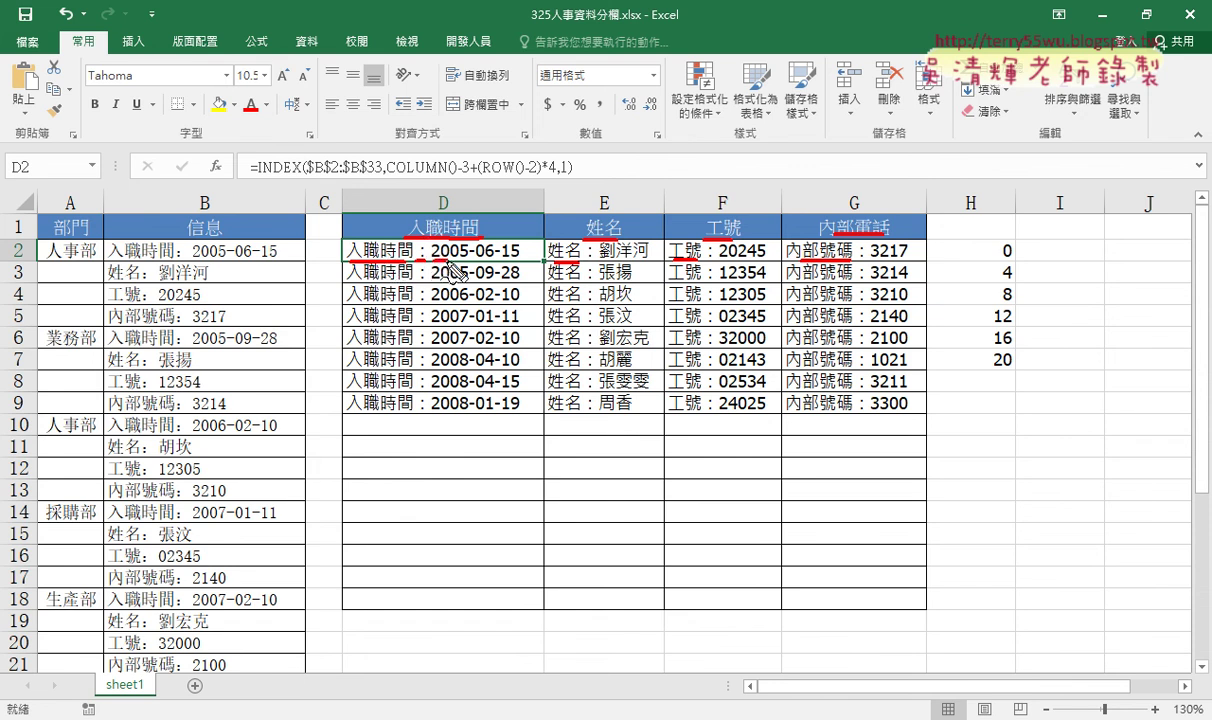
left_click_drag(430, 238, 436, 264)
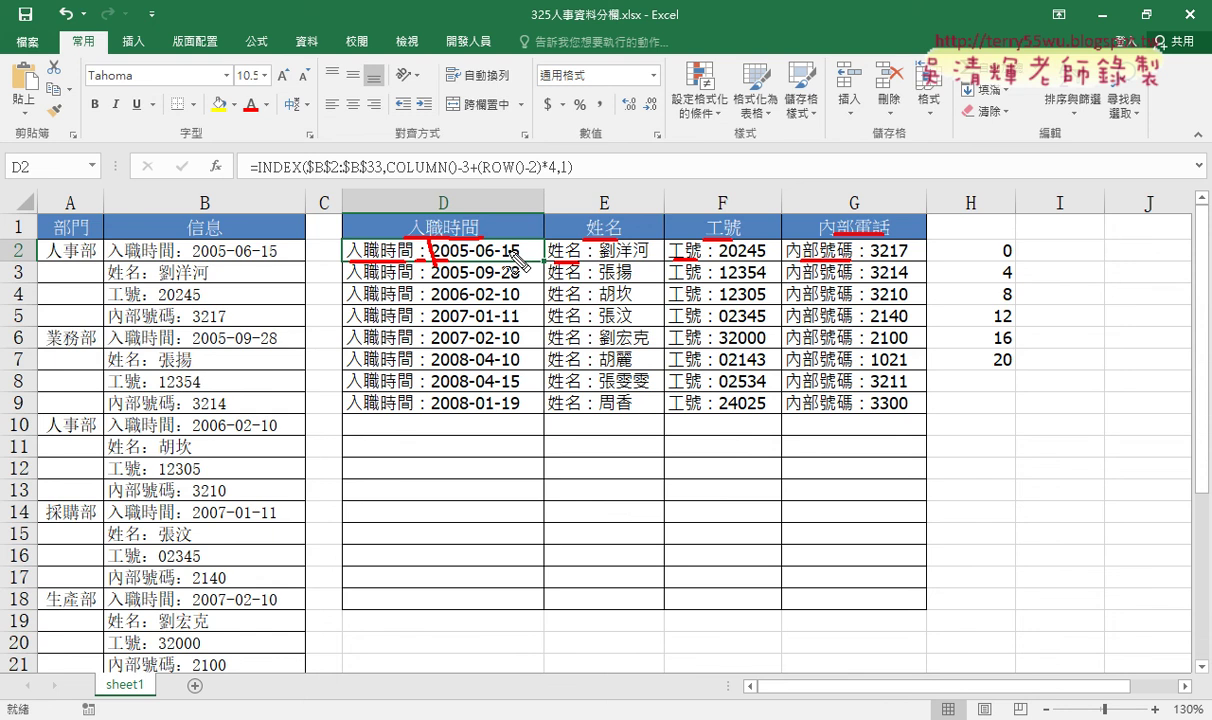
key("e")
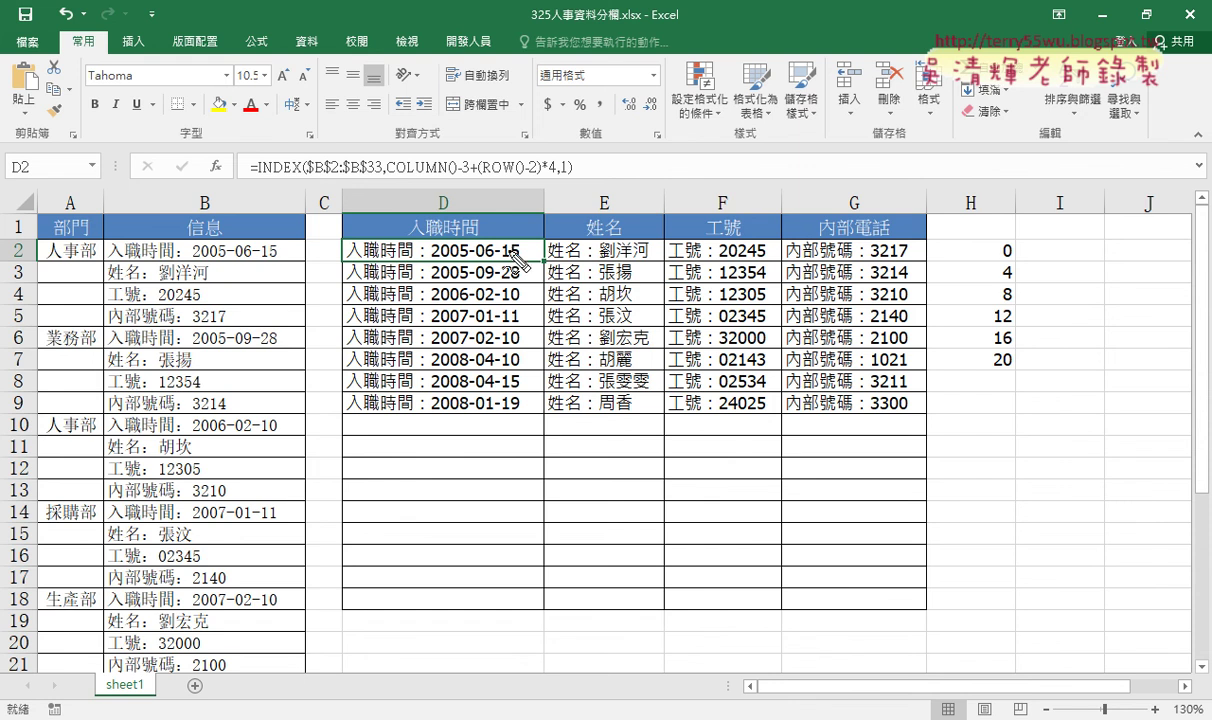
left_click_drag(395, 174, 501, 173)
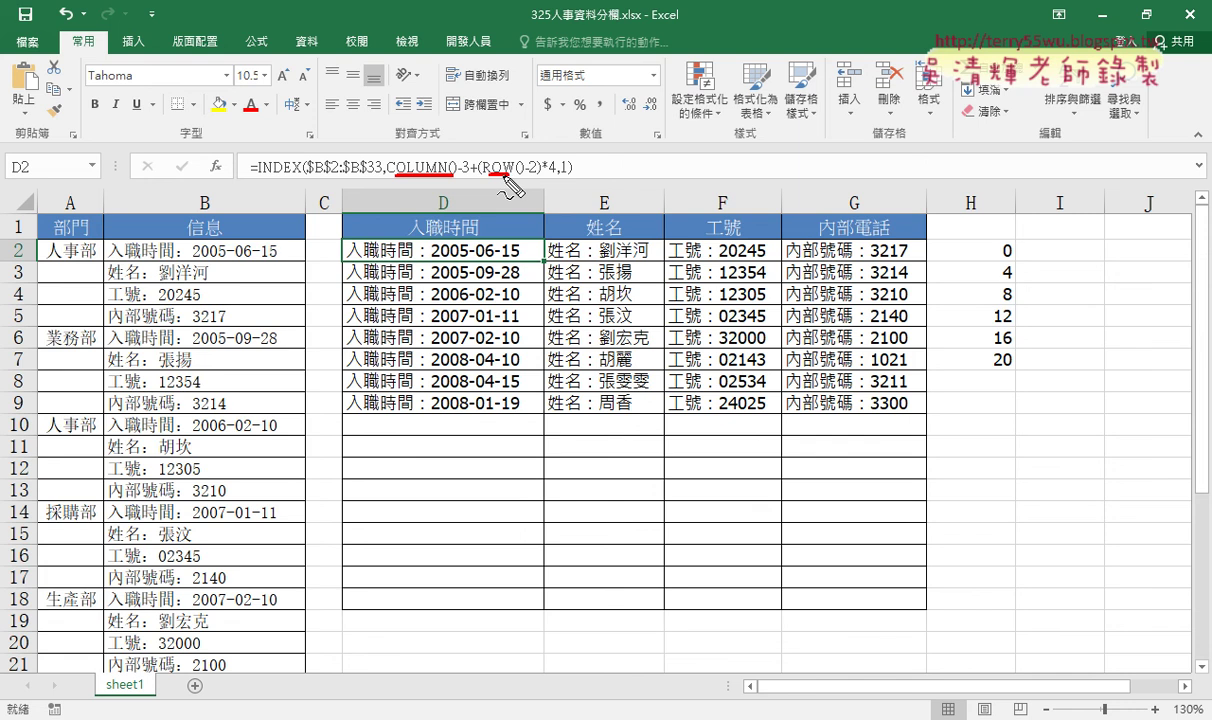